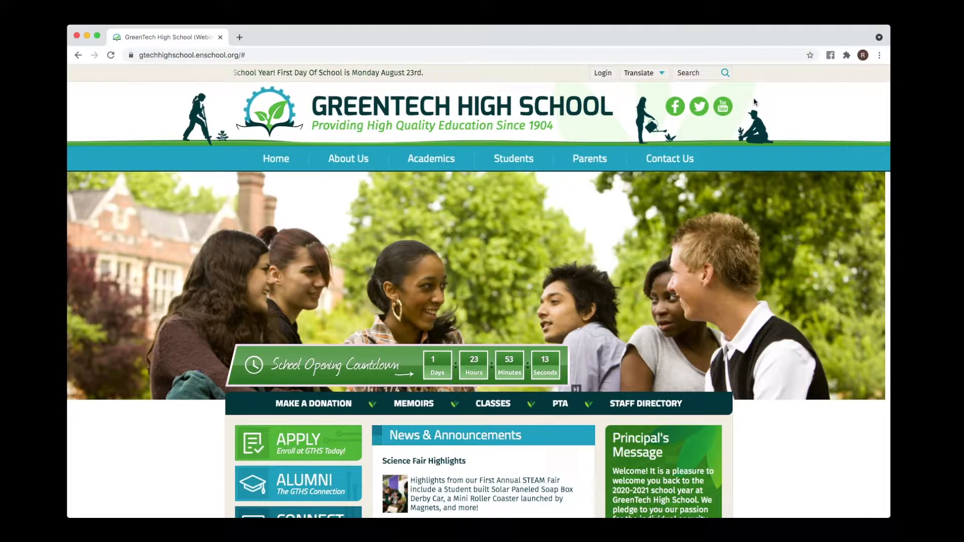
Log in to the school website with the saved username and password, and dismiss the offer to move the password to Google Account
key(F2)
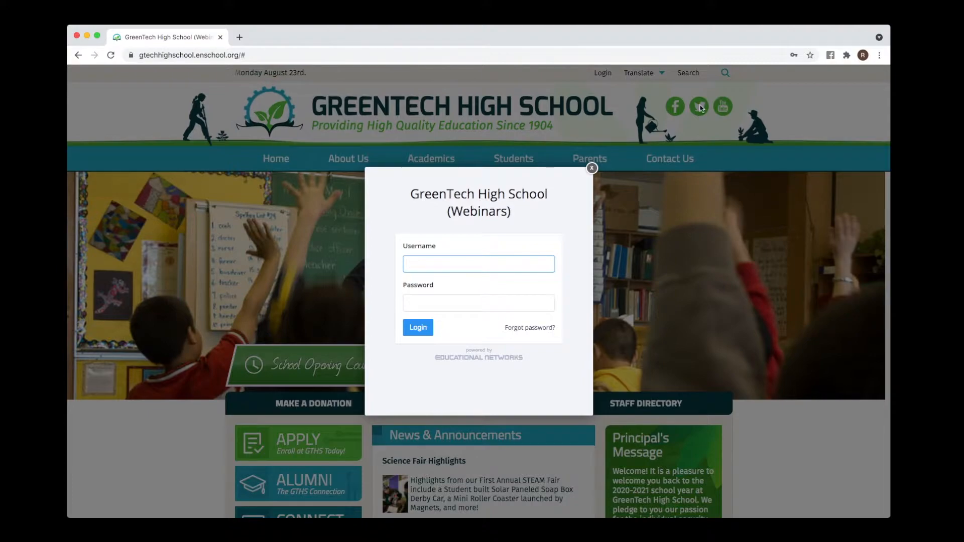
click(434, 265)
click(428, 286)
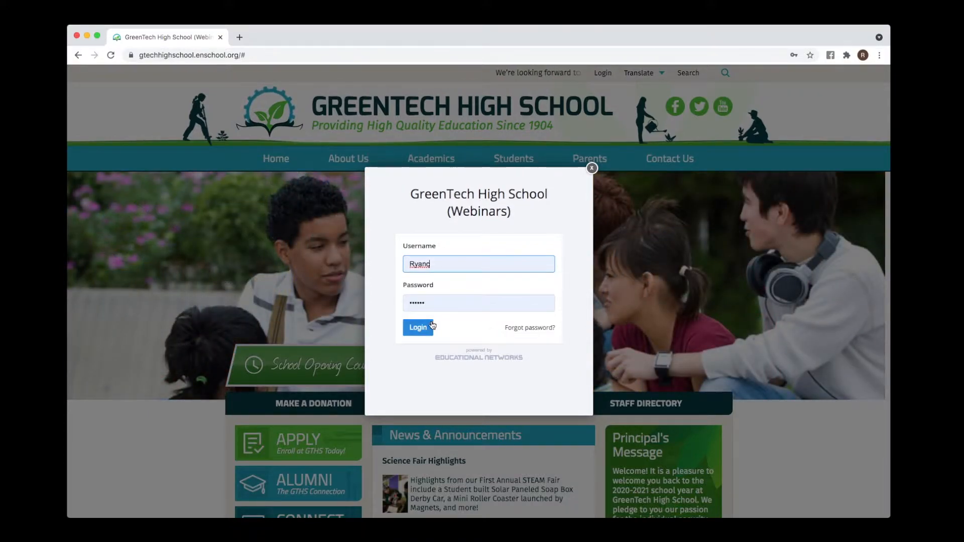
click(418, 328)
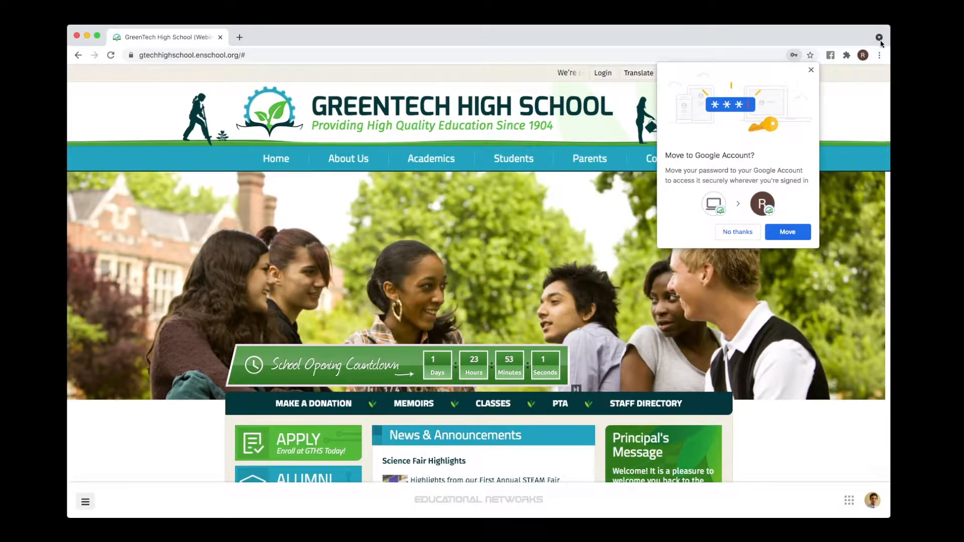
click(811, 70)
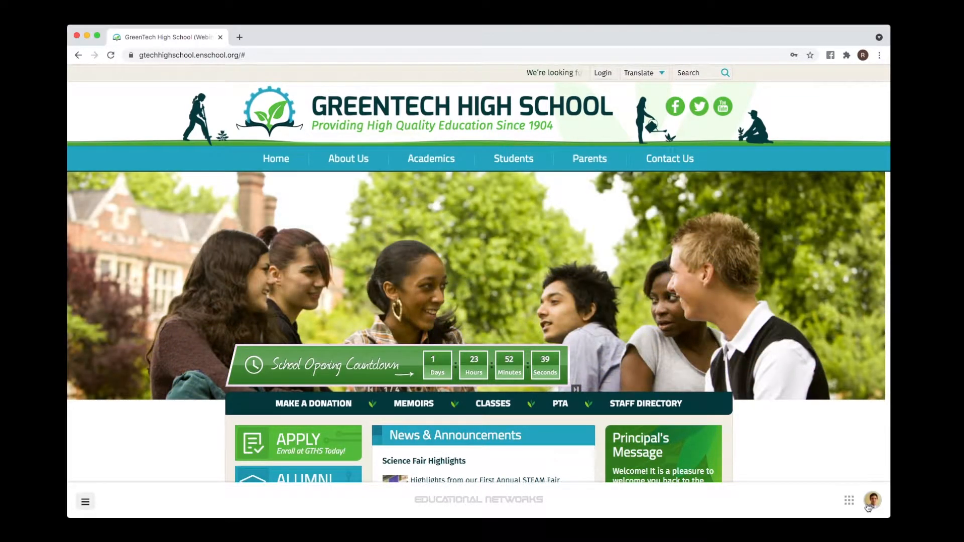
Open the logged-in administrator's account page, review its profile information, and close it
click(869, 507)
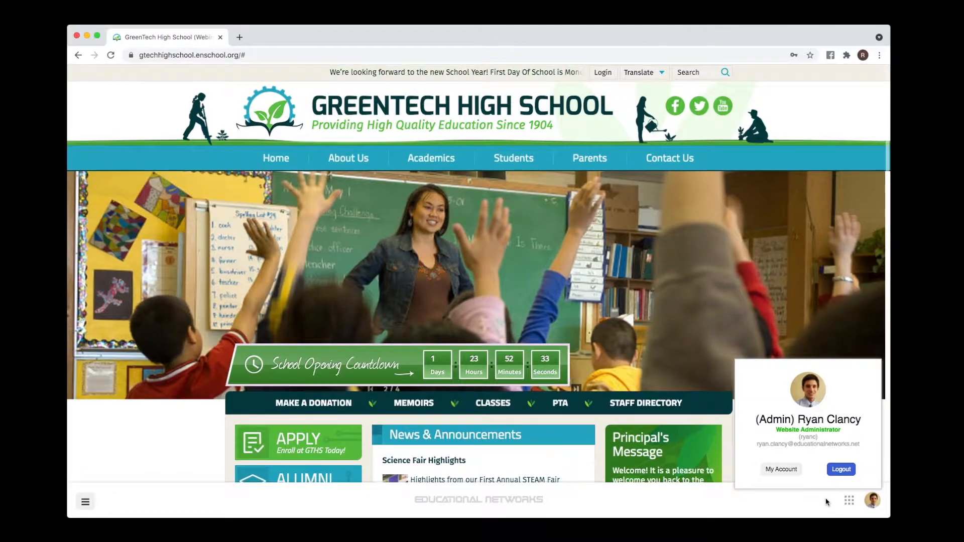
click(782, 470)
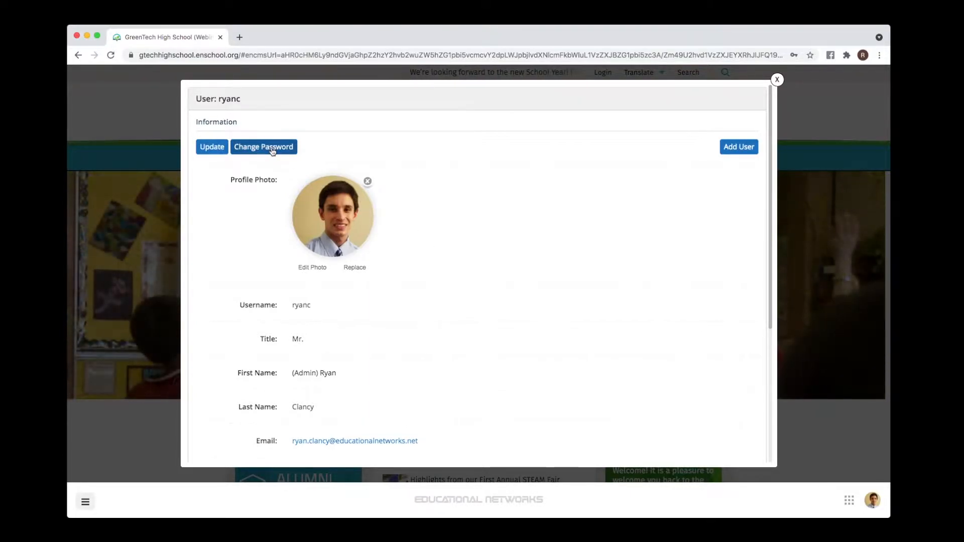
scroll(272, 152, down, 1)
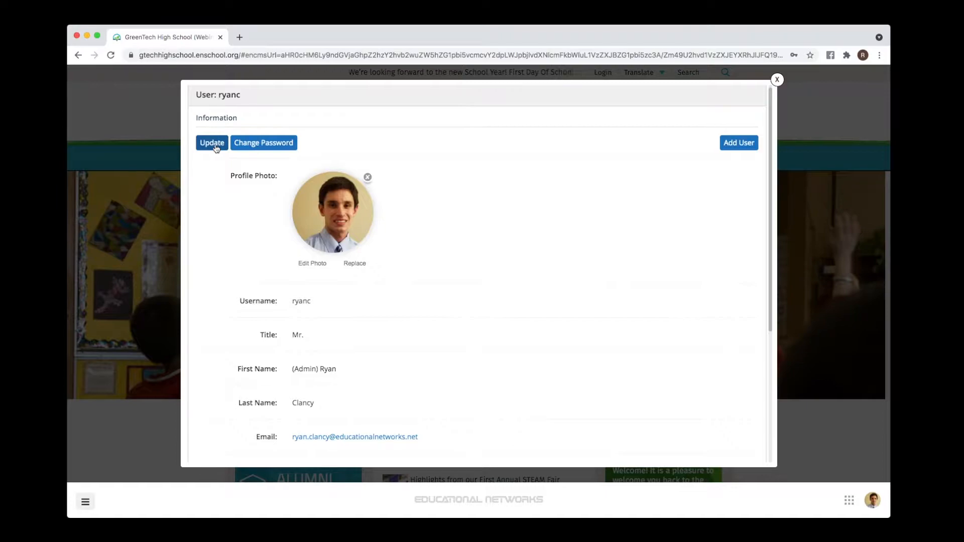
scroll(216, 148, down, 4)
scroll(216, 148, up, 5)
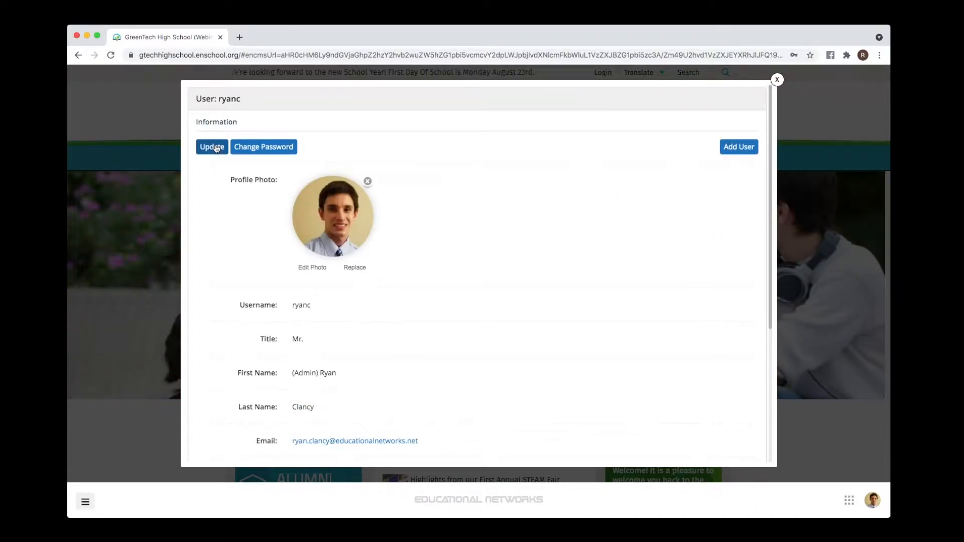
click(778, 81)
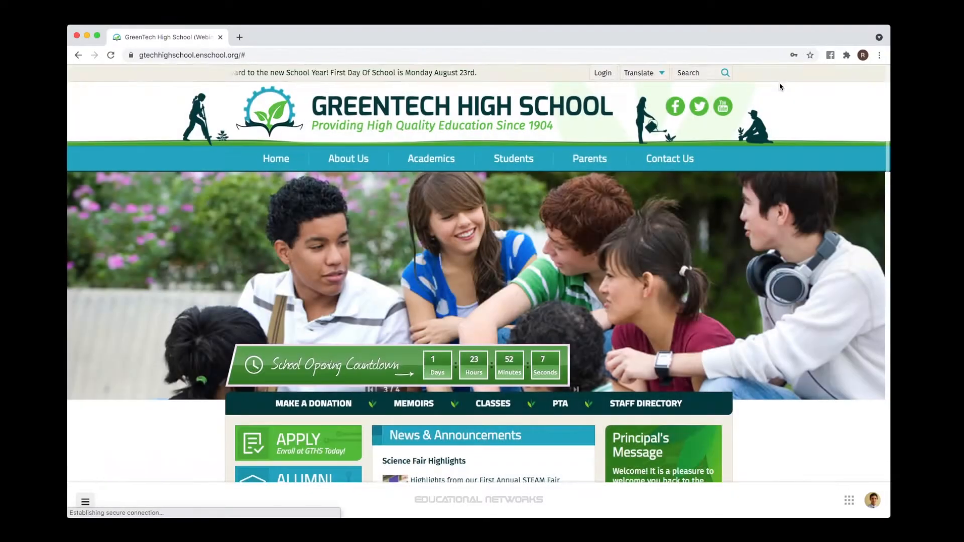
Look through the administrator tool shortcuts and the site management categories, including My Stuff and Photos & Multimedia
scroll(769, 350, down, 1)
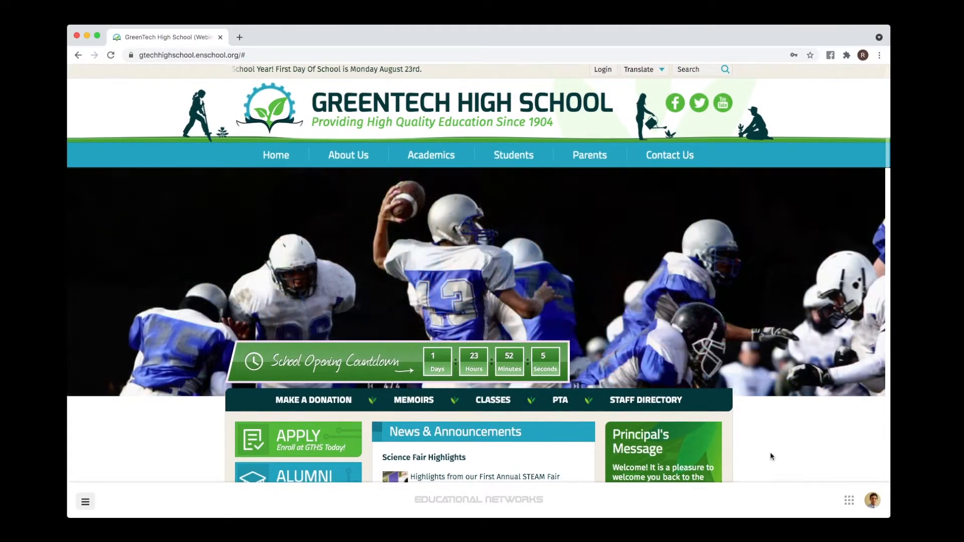
click(846, 502)
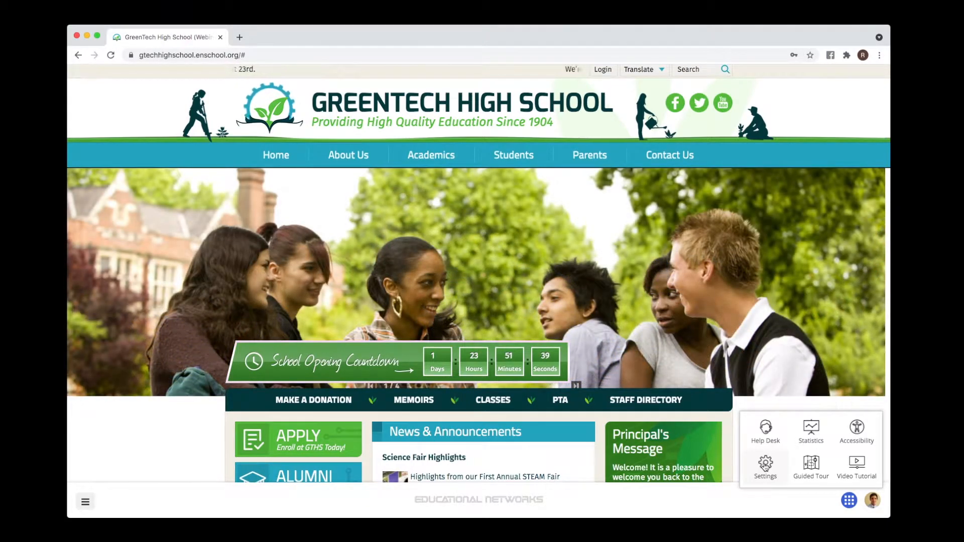
click(850, 506)
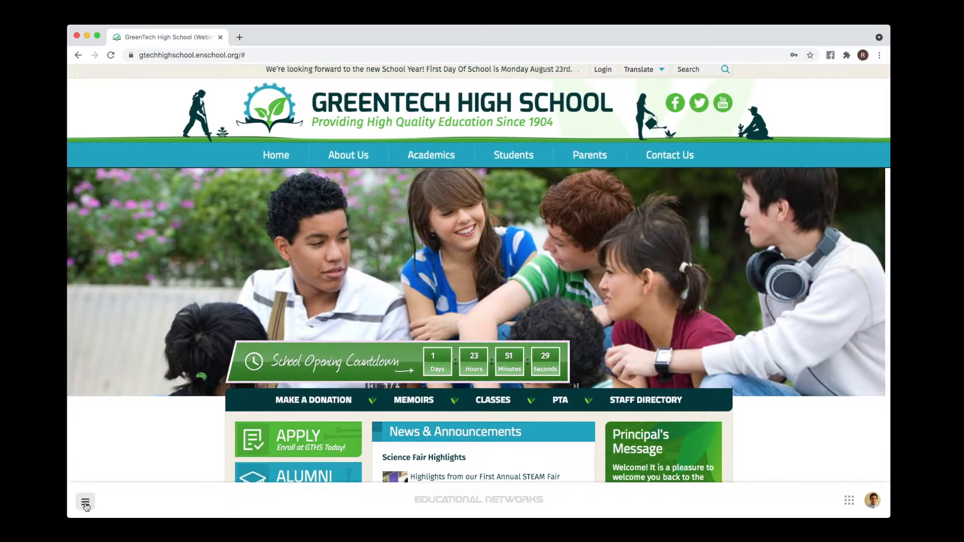
click(86, 502)
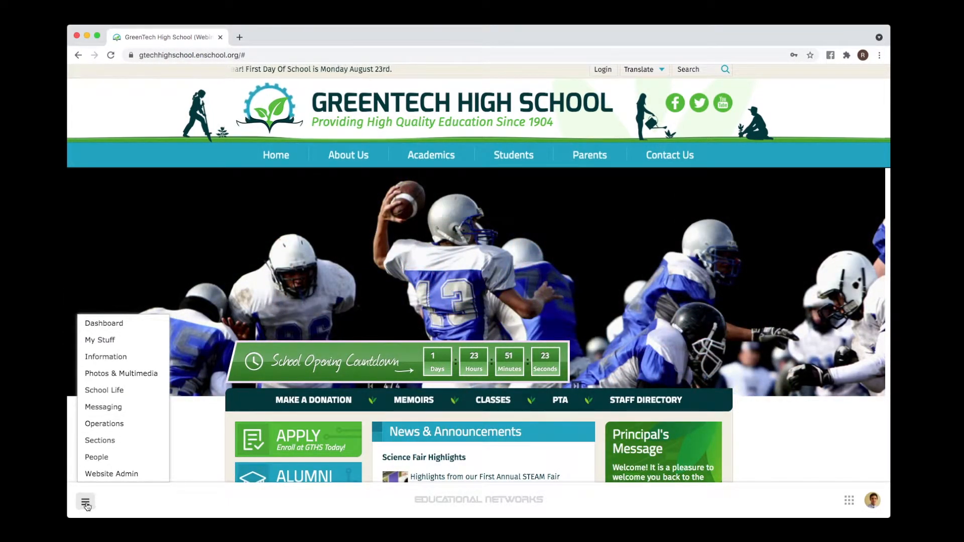
mouse_move(109, 346)
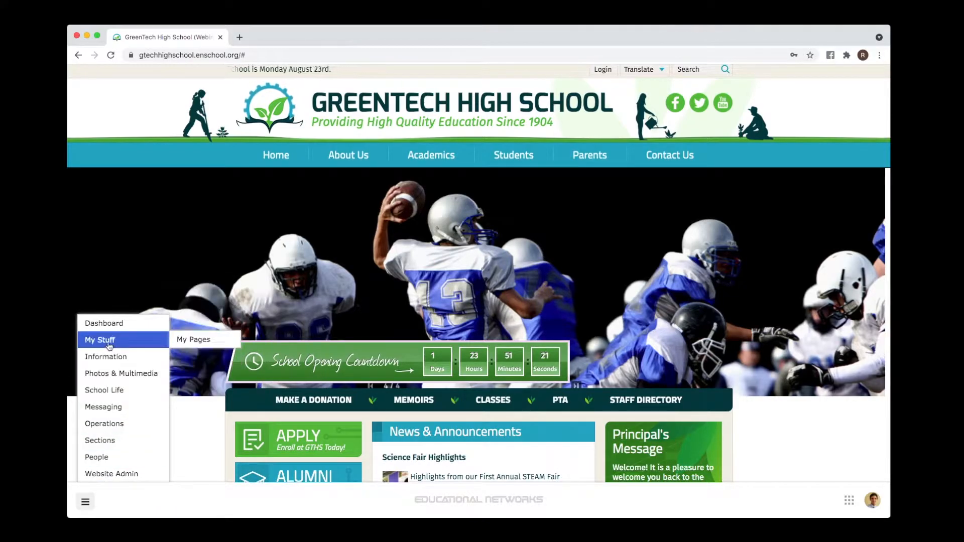
mouse_move(111, 379)
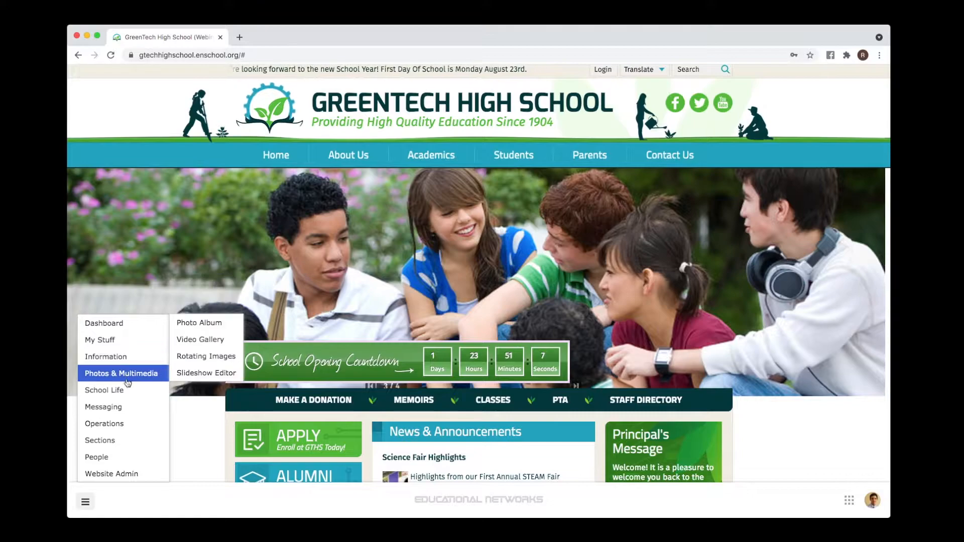
mouse_move(117, 473)
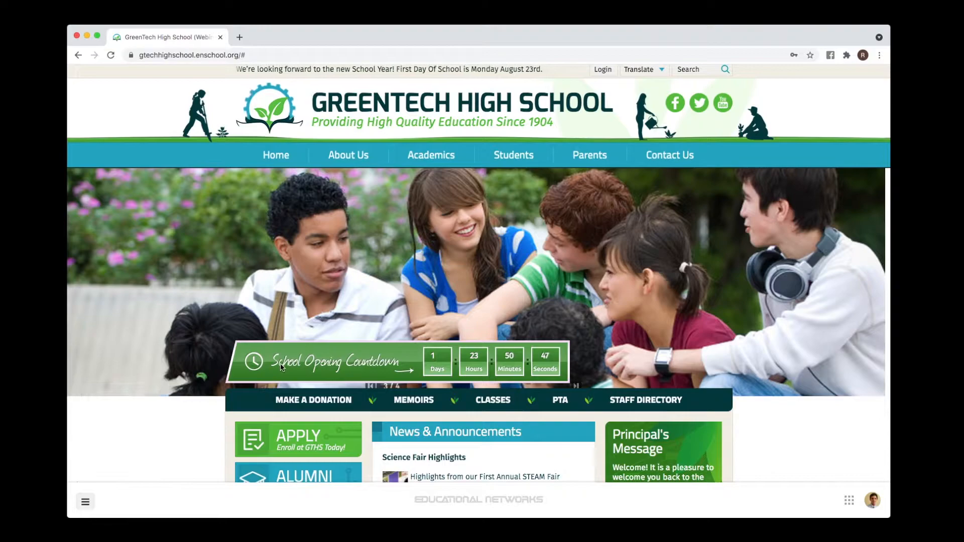
Review the homepage's news, upcoming events, important links, bulletin board, featured album and video sections
scroll(281, 368, down, 6)
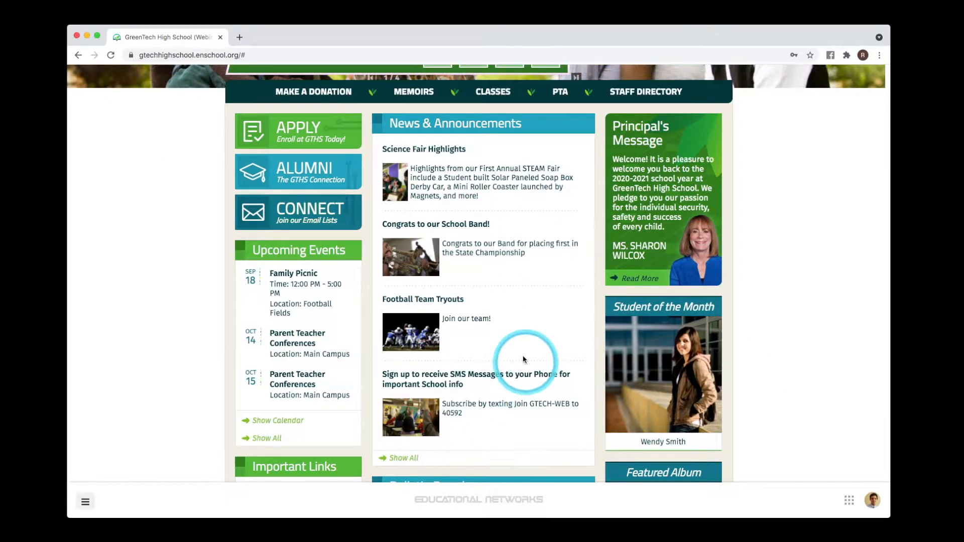
scroll(523, 359, down, 4)
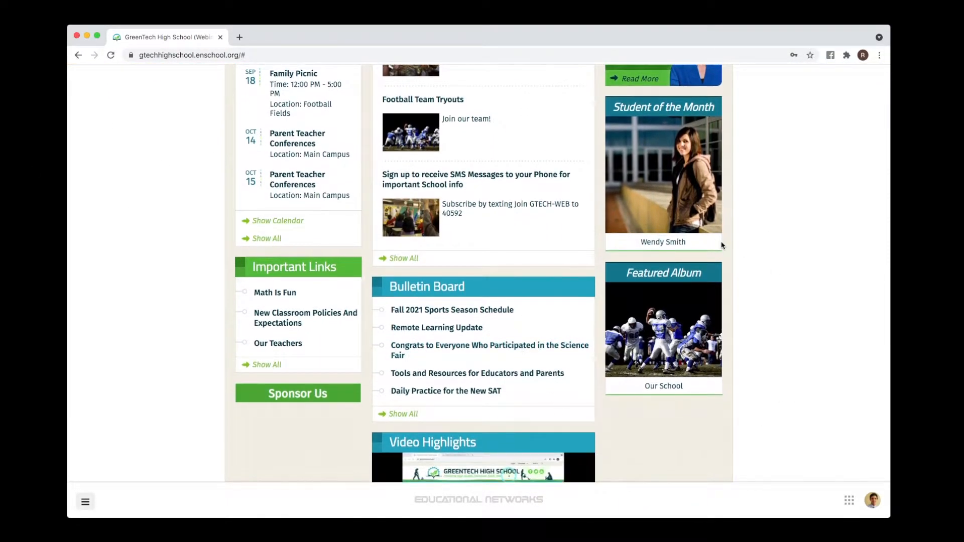
scroll(672, 370, down, 4)
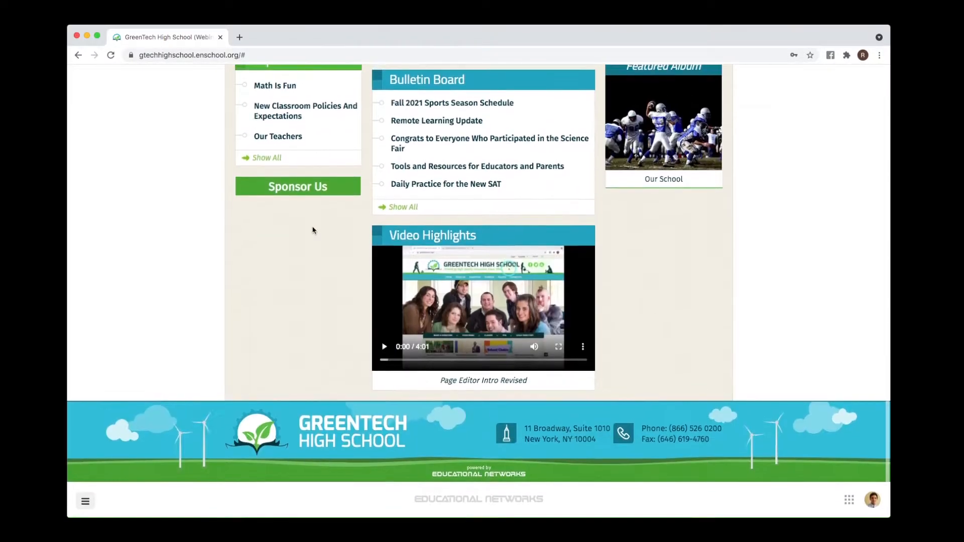
scroll(663, 264, up, 5)
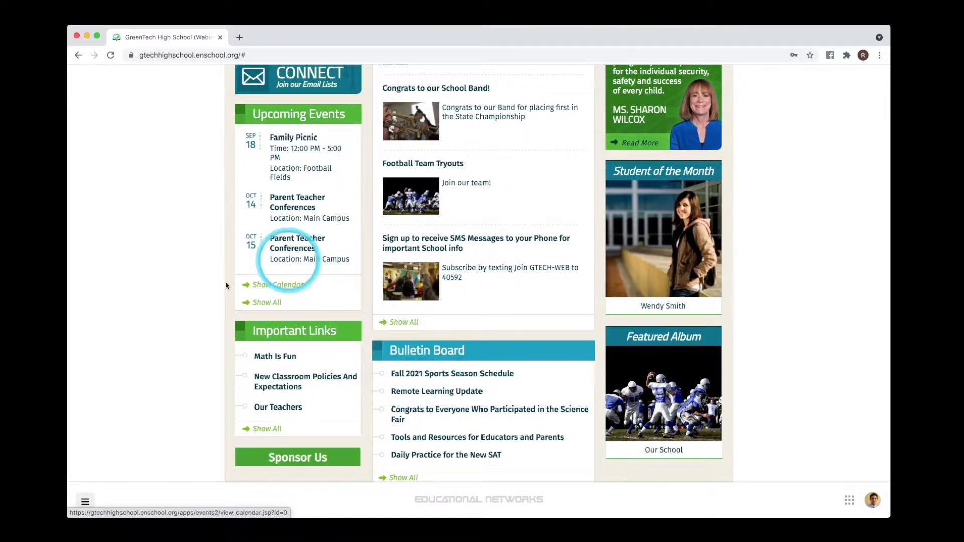
scroll(427, 364, up, 1)
scroll(428, 364, up, 10)
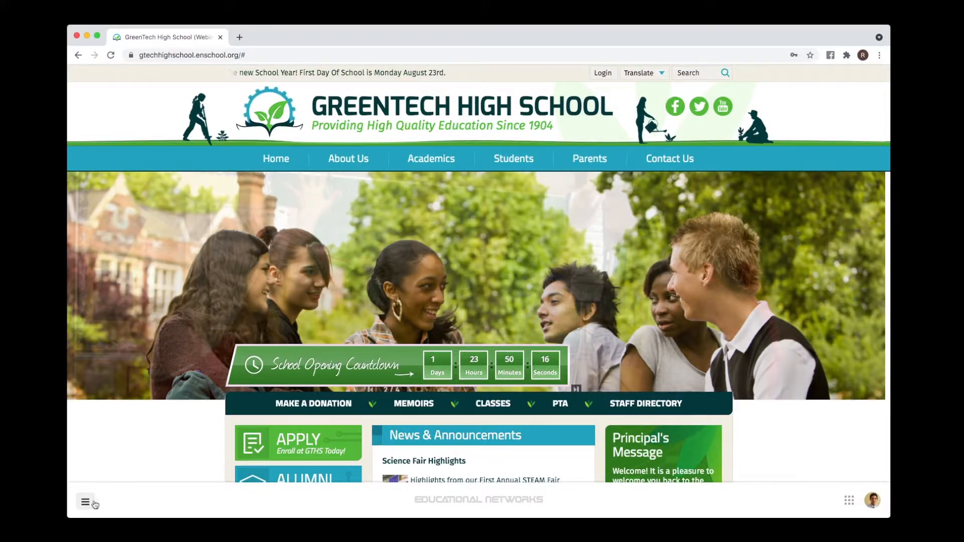
click(93, 503)
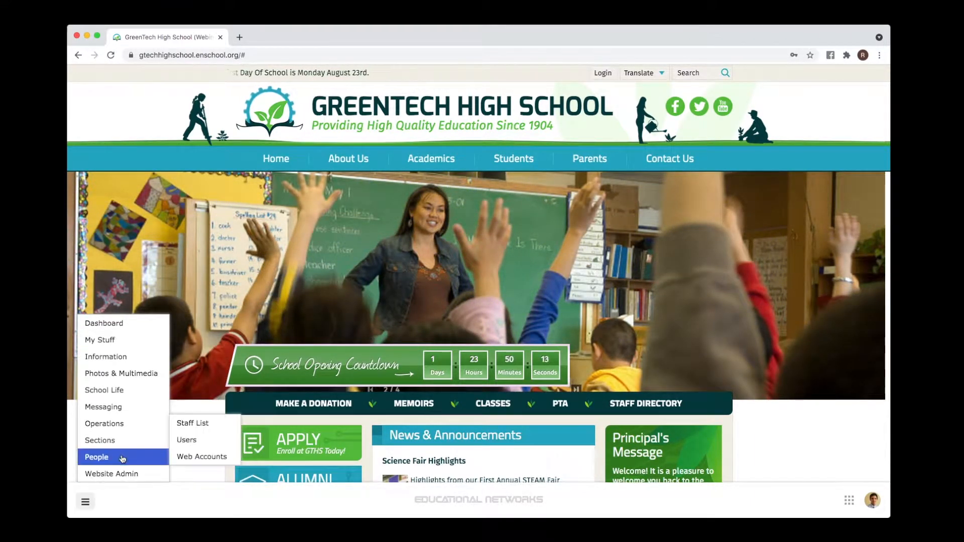
mouse_move(124, 426)
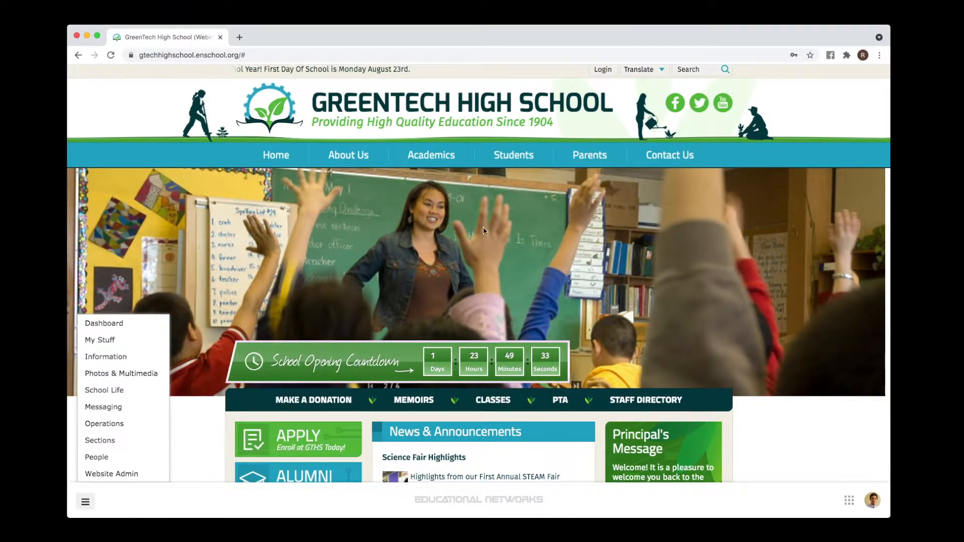
Open the GreenTech High Scholar Rules And Expectations page under Academics and look over its photo and text
mouse_move(431, 155)
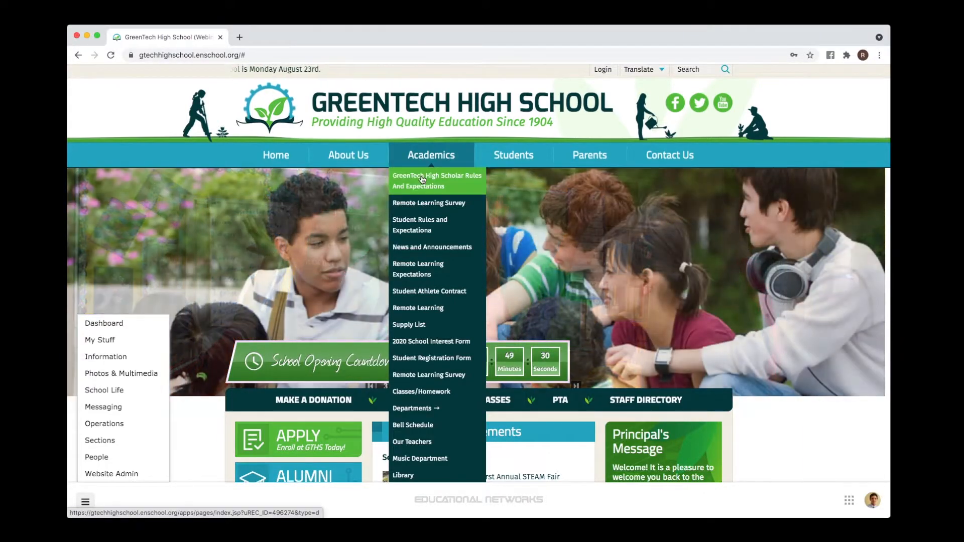
click(422, 180)
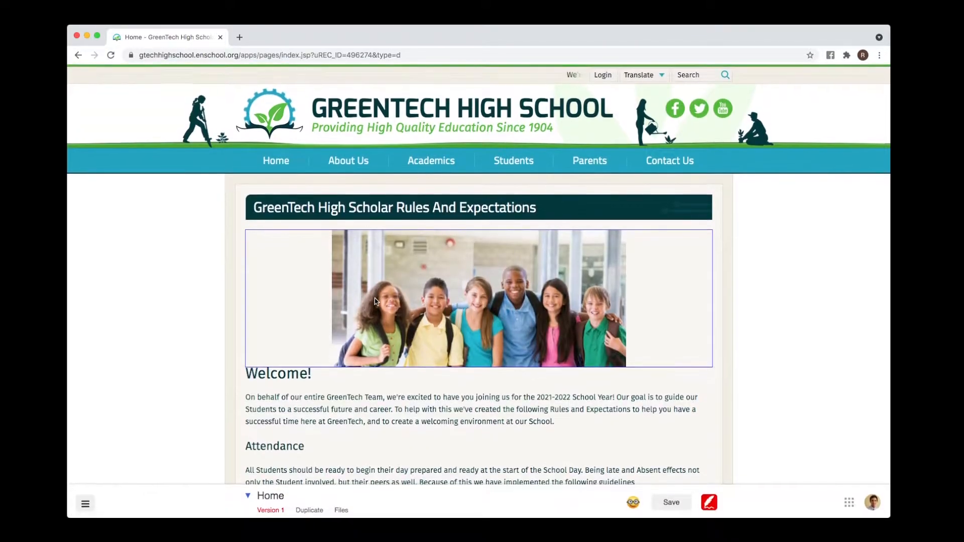
scroll(376, 296, down, 3)
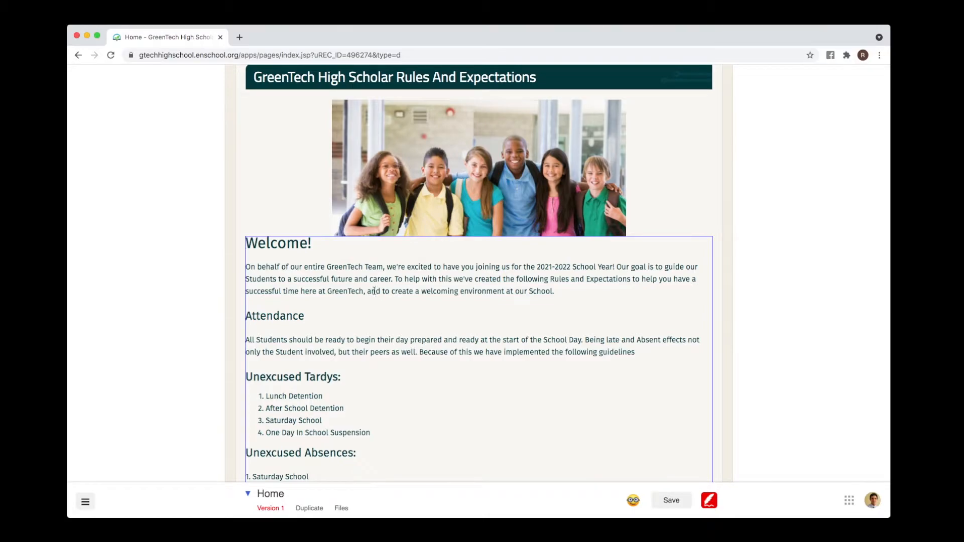
scroll(375, 291, up, 3)
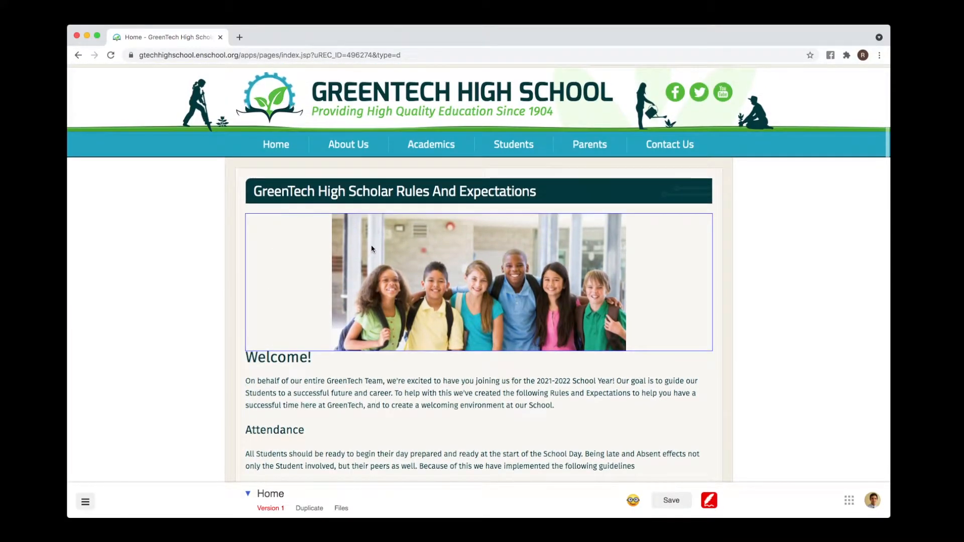
Browse the content block types that can be added around the page's group photo, from Text to Table, and close the chooser without adding one
click(373, 247)
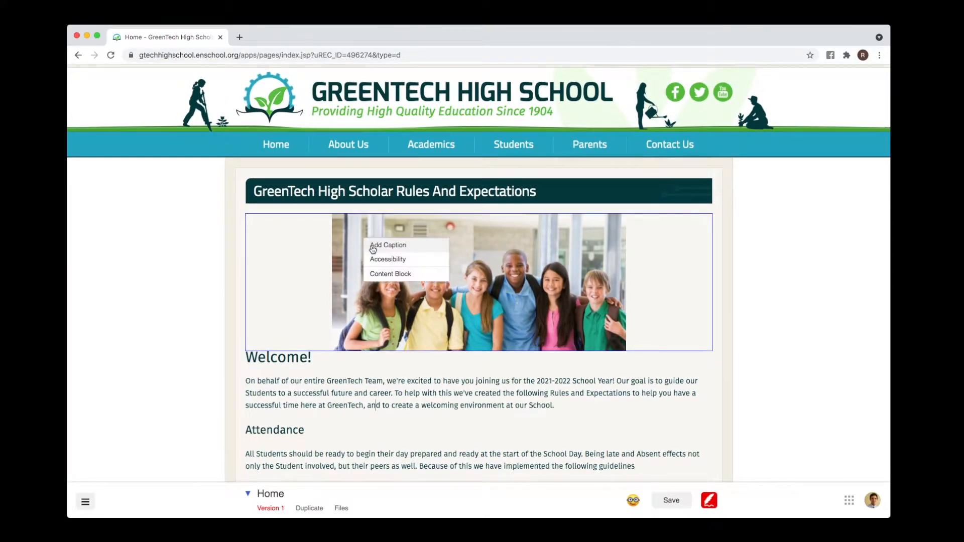
click(296, 246)
click(311, 285)
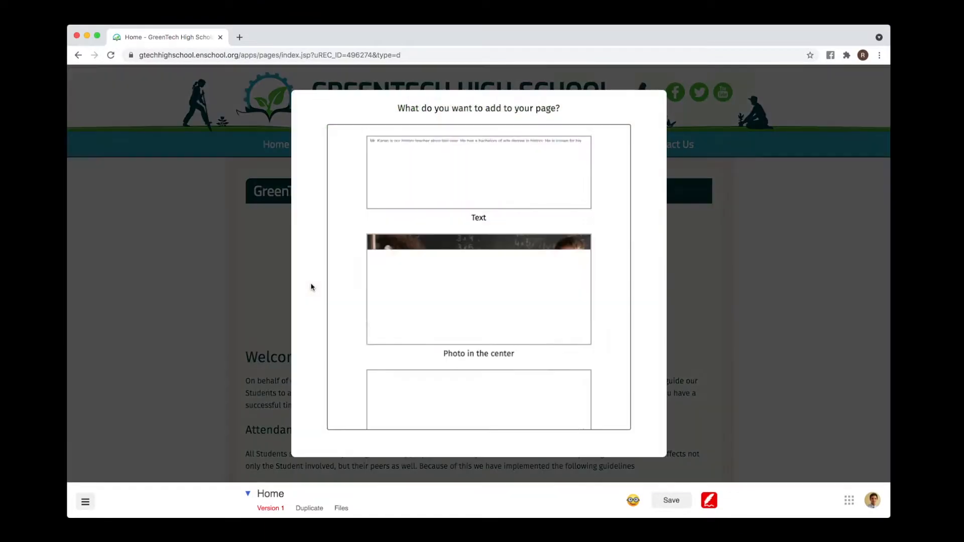
scroll(328, 272, down, 1)
scroll(328, 272, down, 10)
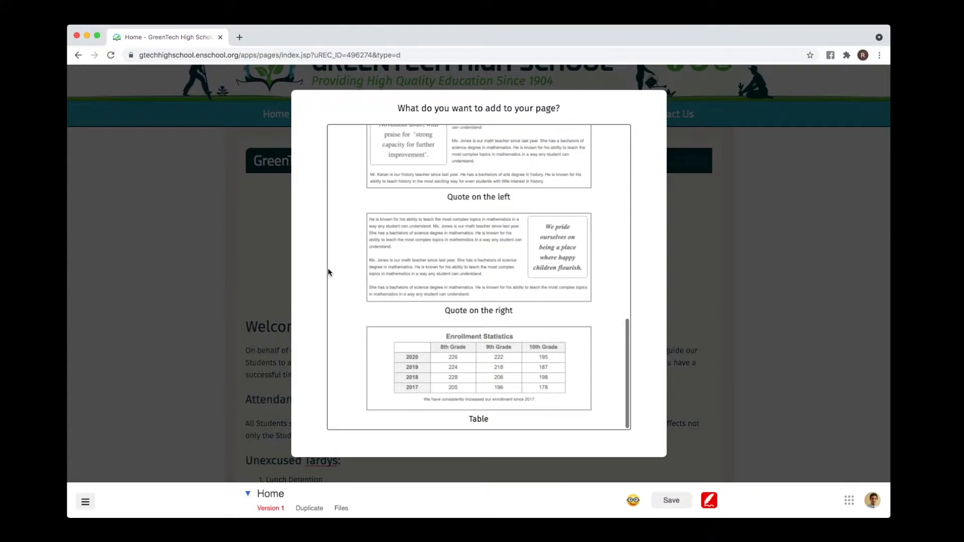
scroll(331, 269, up, 7)
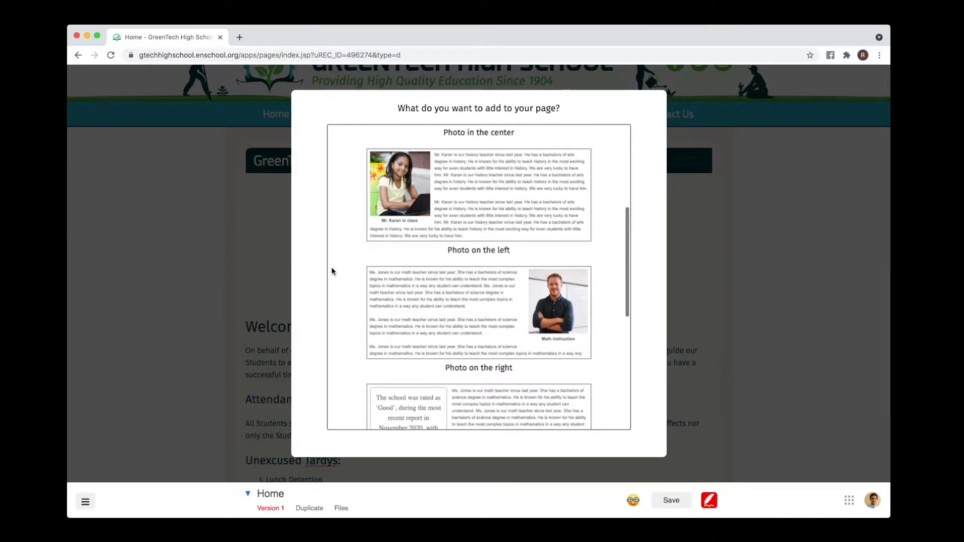
scroll(332, 272, up, 5)
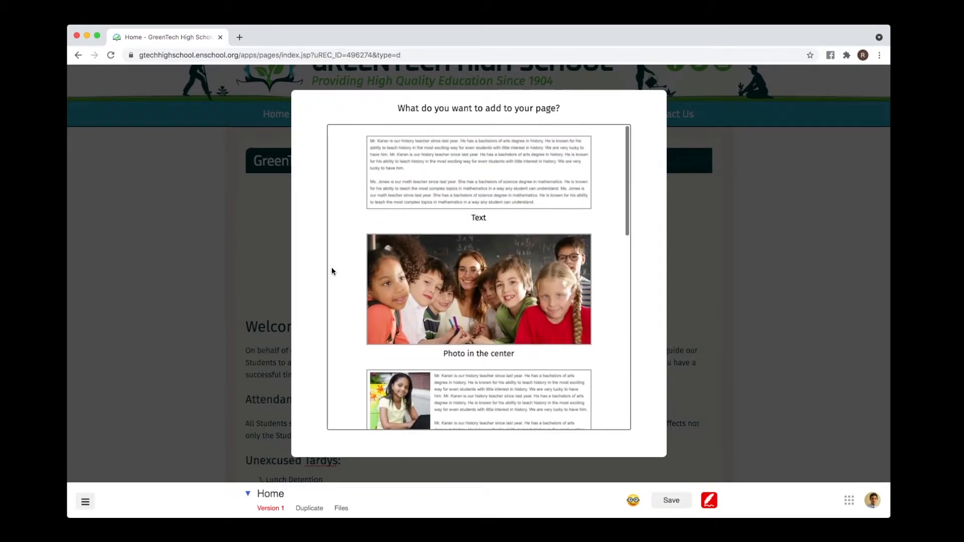
click(270, 256)
scroll(271, 257, down, 1)
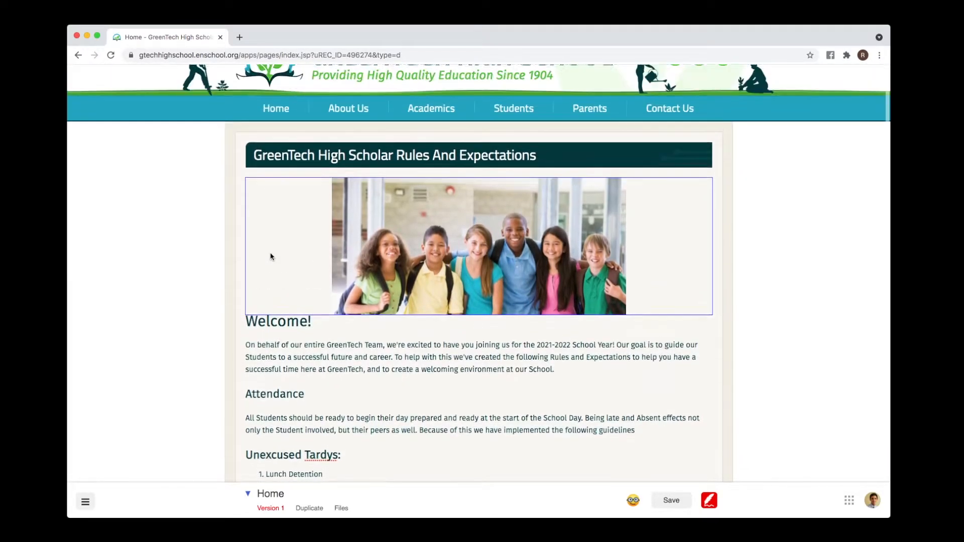
scroll(271, 257, up, 3)
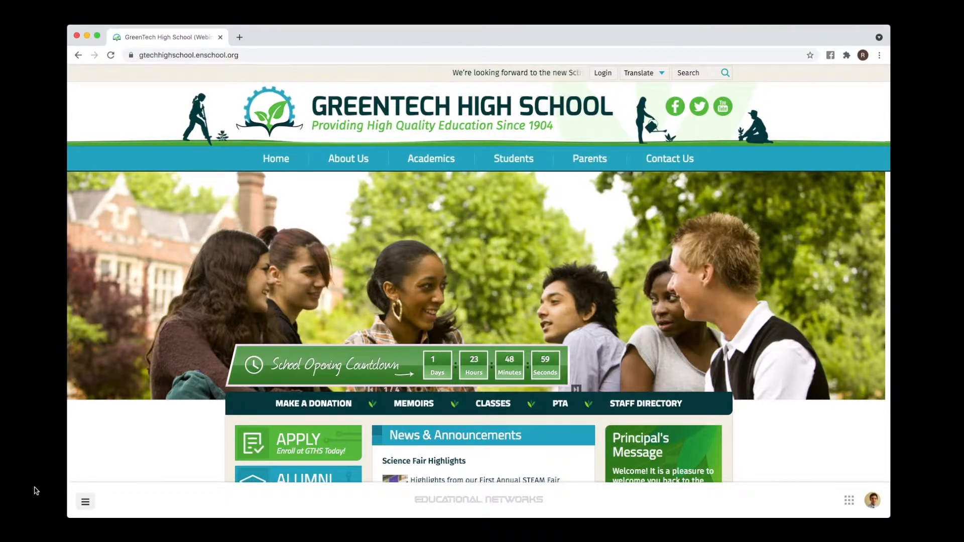
click(85, 502)
mouse_move(149, 465)
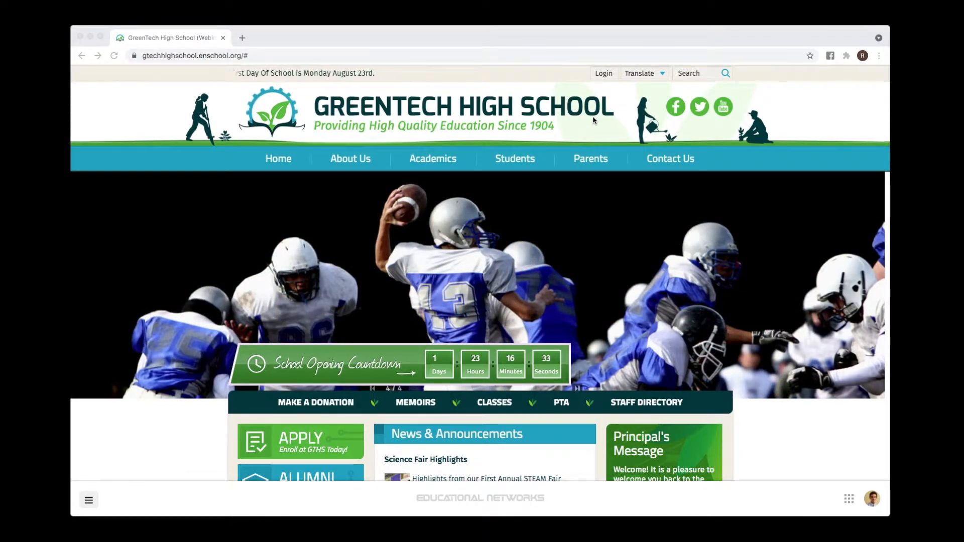
Start a new item in the News manager under Information and switch its story editor to rich formatting
scroll(579, 85, down, 2)
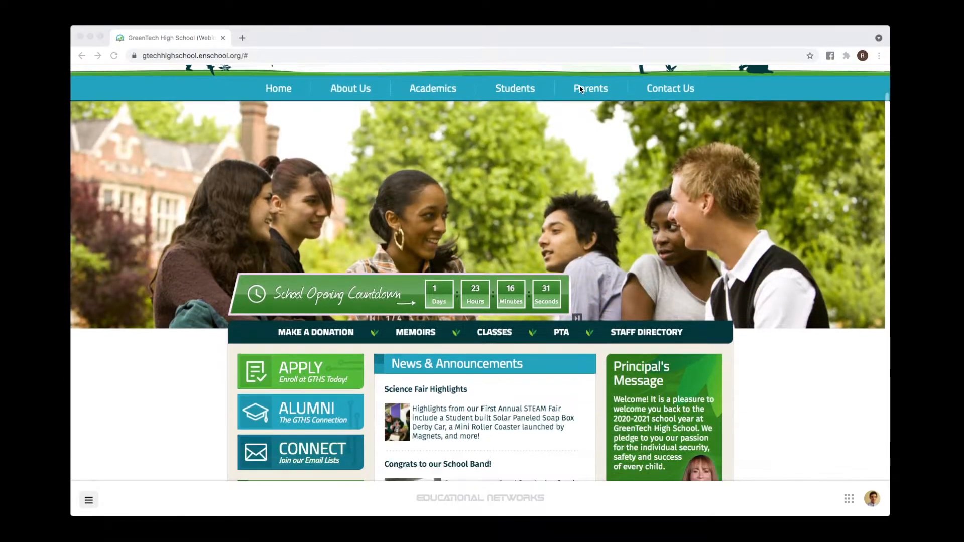
scroll(580, 89, down, 5)
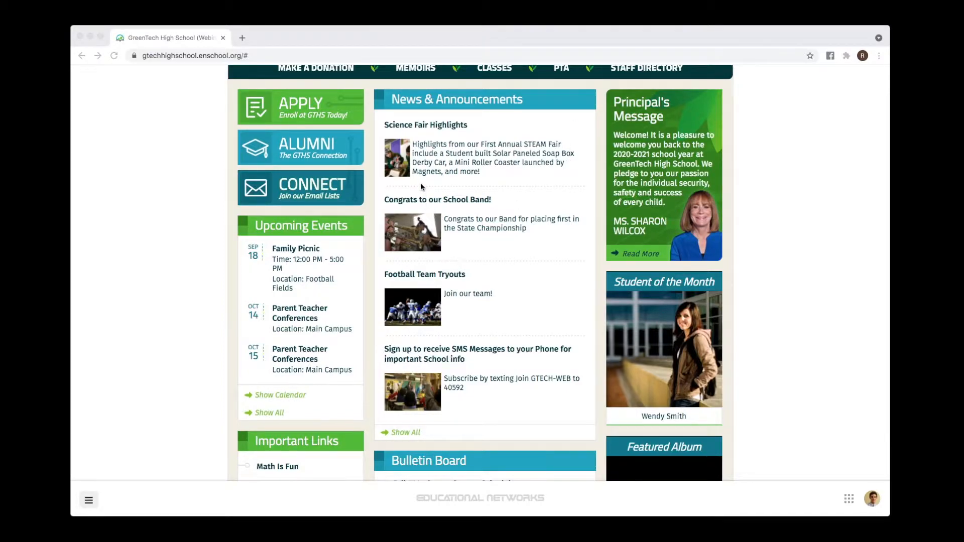
scroll(421, 187, down, 1)
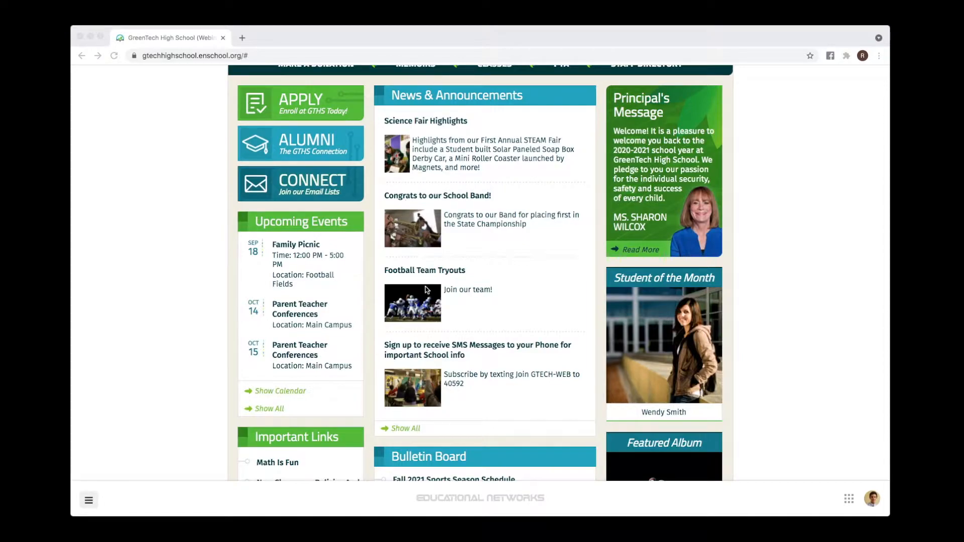
scroll(431, 274, up, 1)
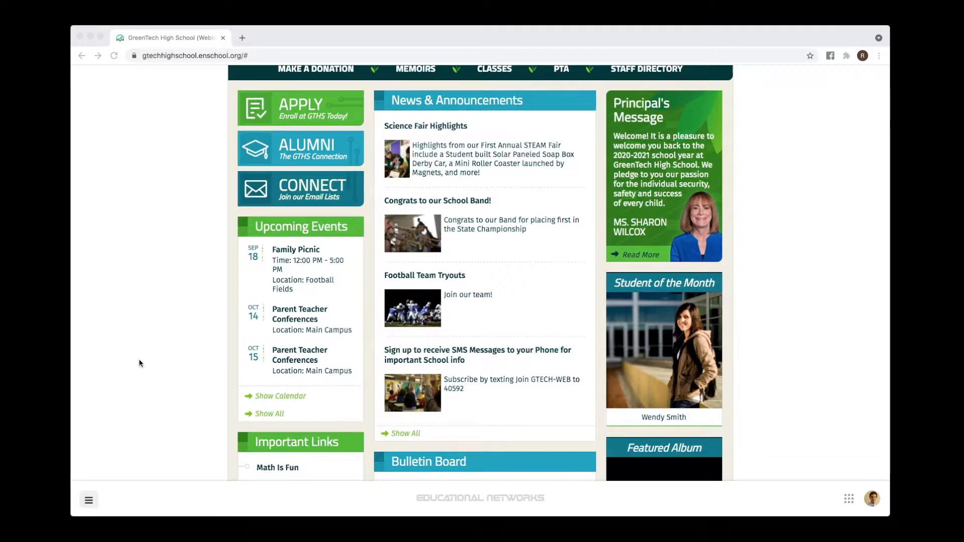
click(88, 501)
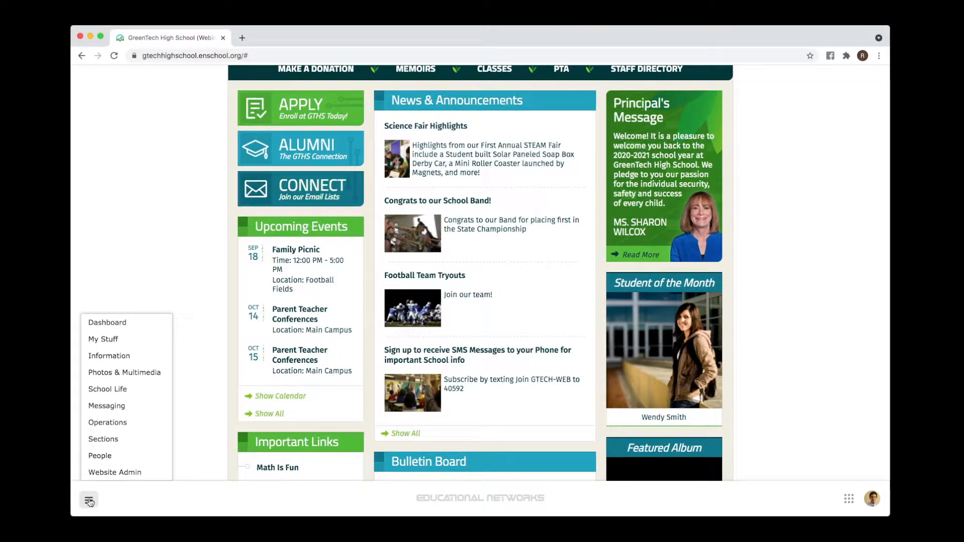
mouse_move(154, 356)
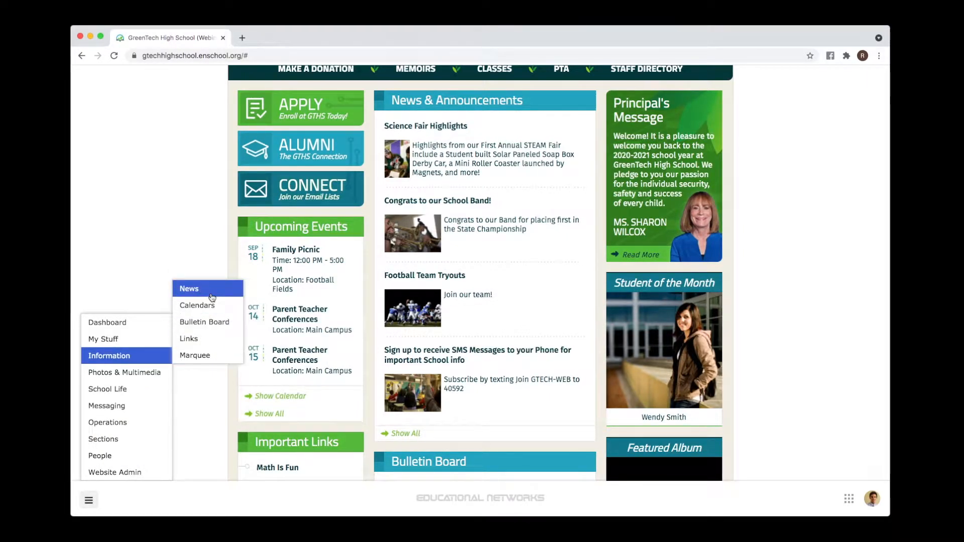
click(187, 289)
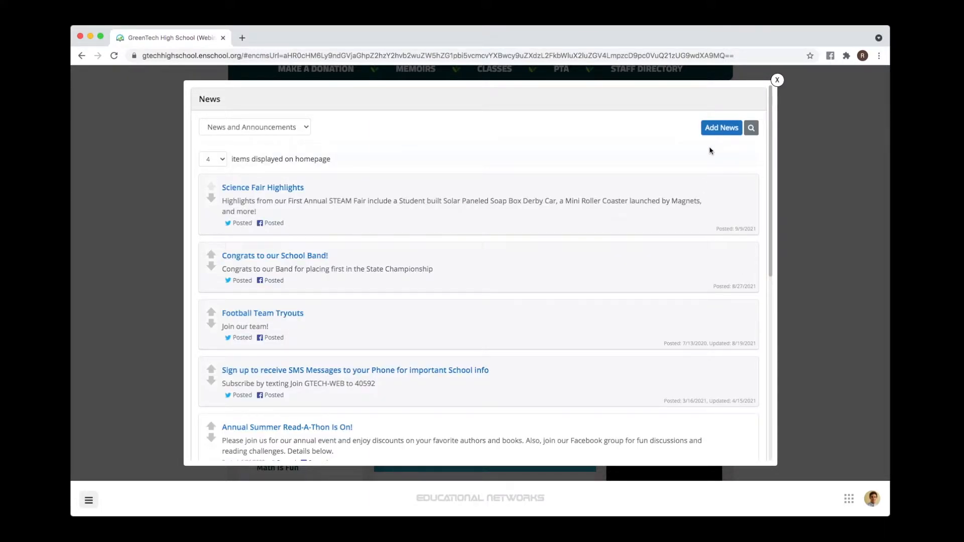
click(718, 130)
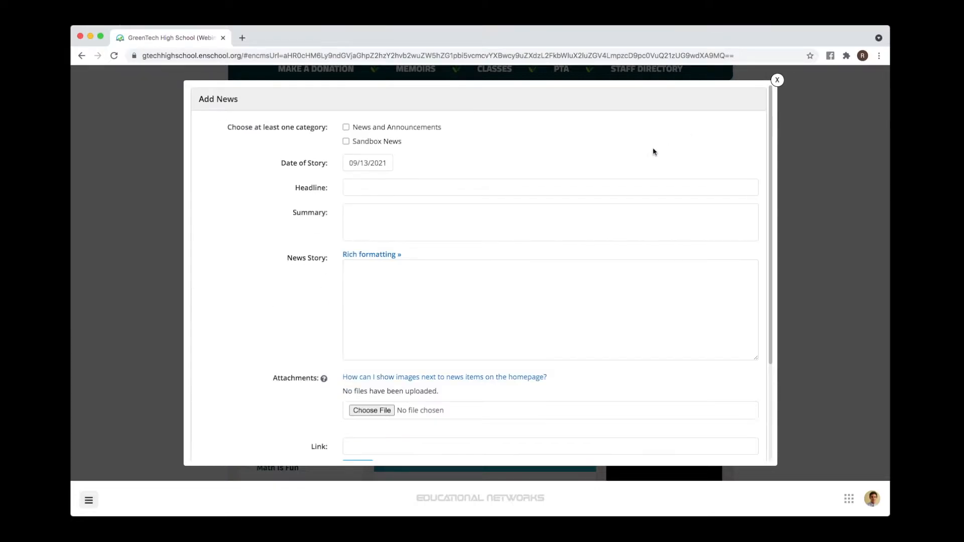
click(377, 254)
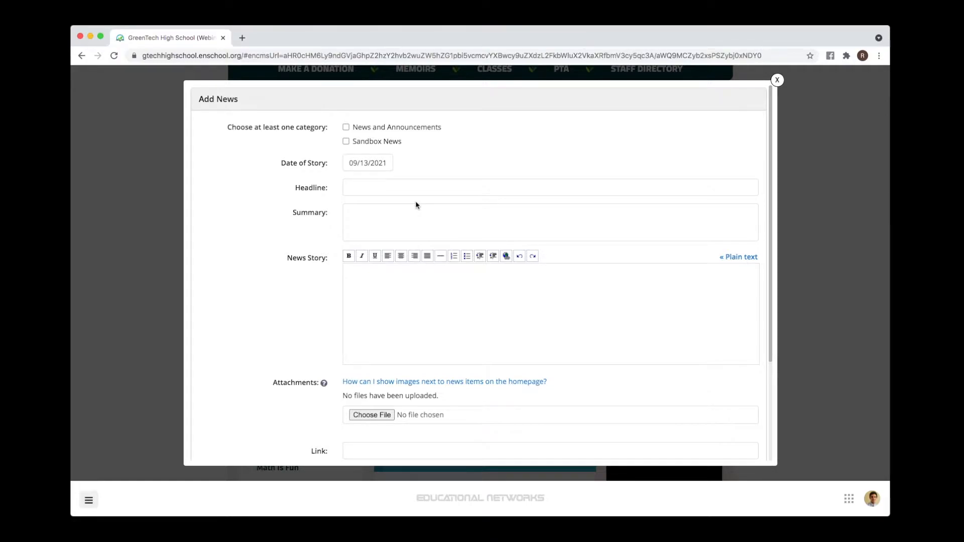
Assign the item to News and Announcements and enter the headline "Congrats To Our Football Team on their Championship Win!"
click(346, 128)
click(368, 193)
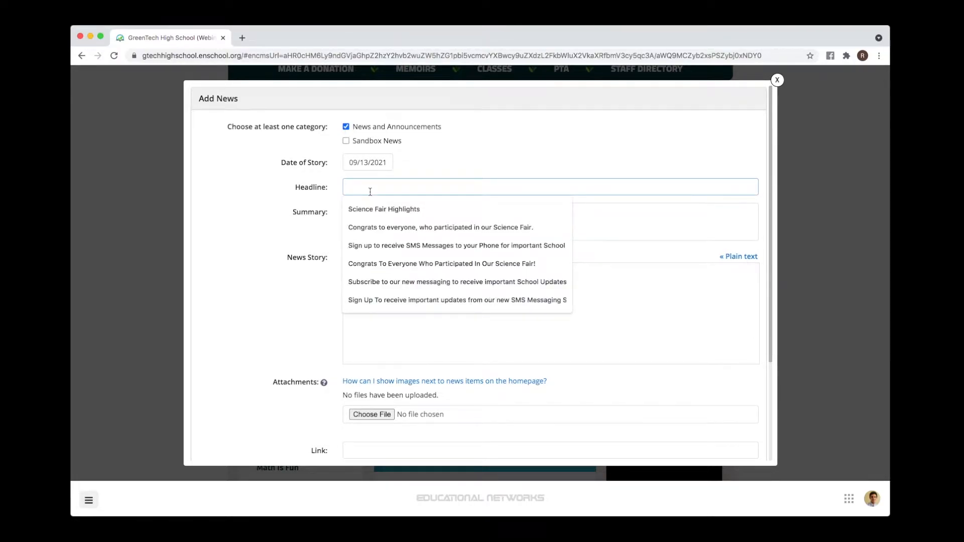
text(Congrats T)
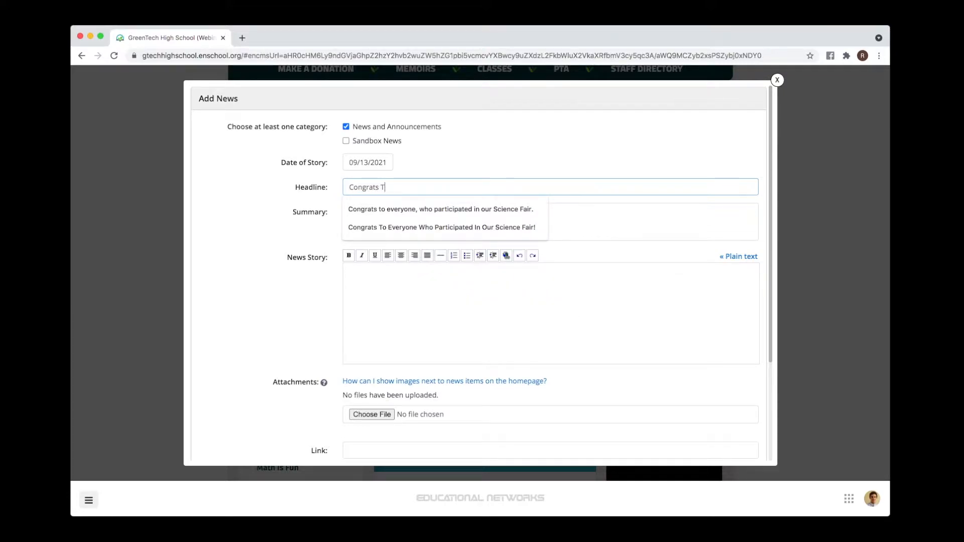
text(o Our Foo)
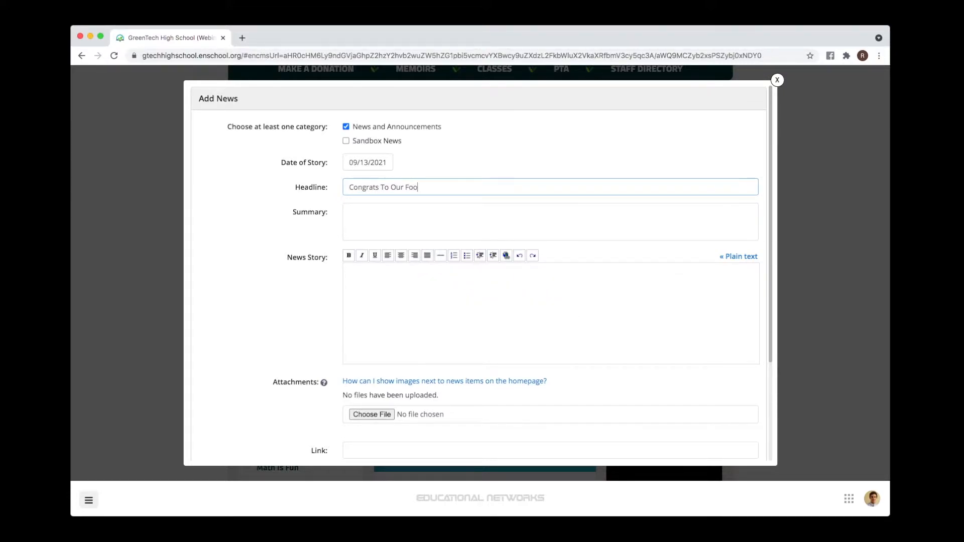
text(tball Team on their Championship Win!)
Fill in the summary with "GreenTech High School continues our Tradition Of Excellence with back to back touchdowns and a strong defense!"
click(863, 0)
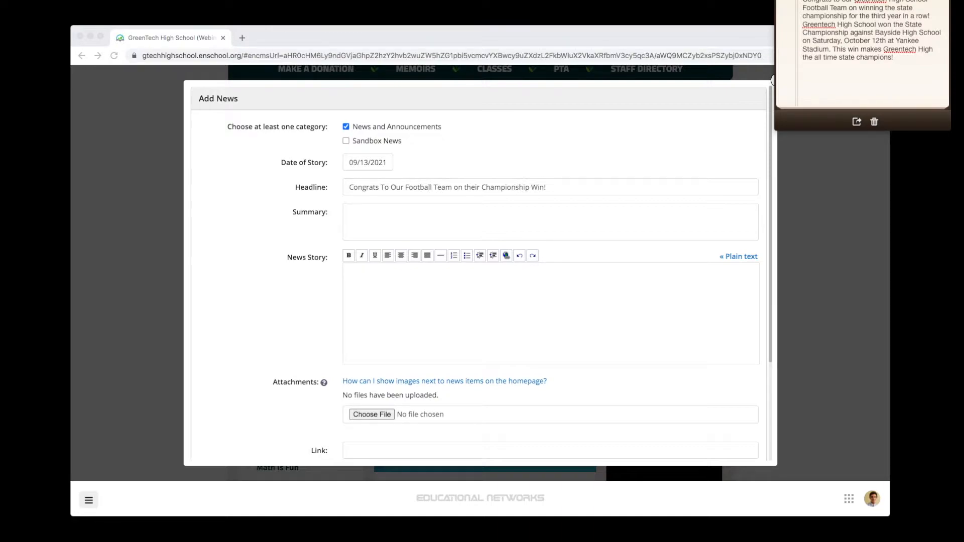
right_click(809, 1)
click(835, 7)
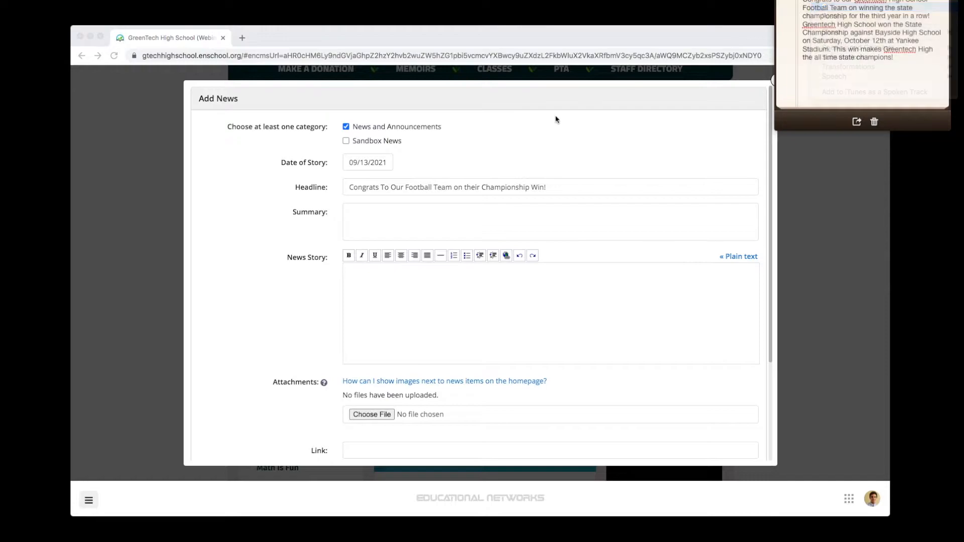
right_click(454, 215)
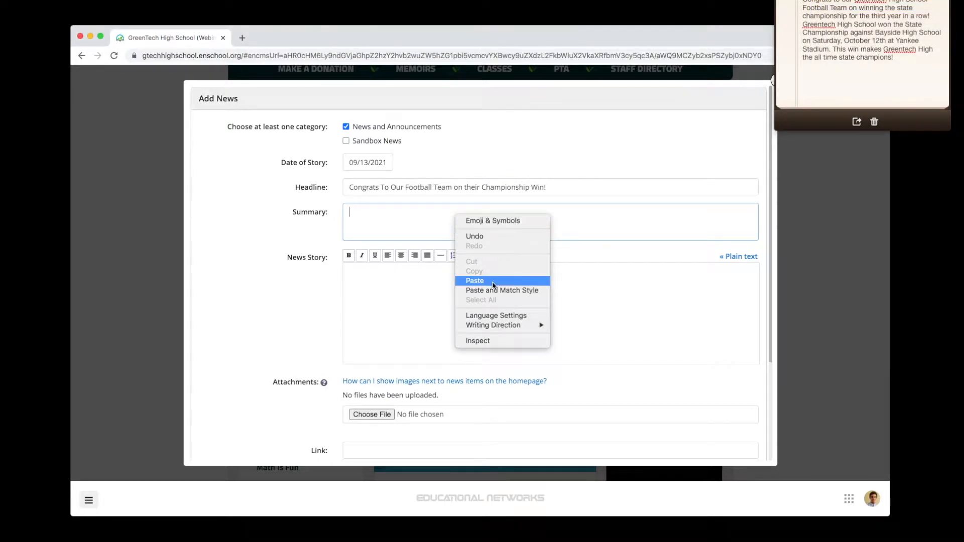
click(507, 281)
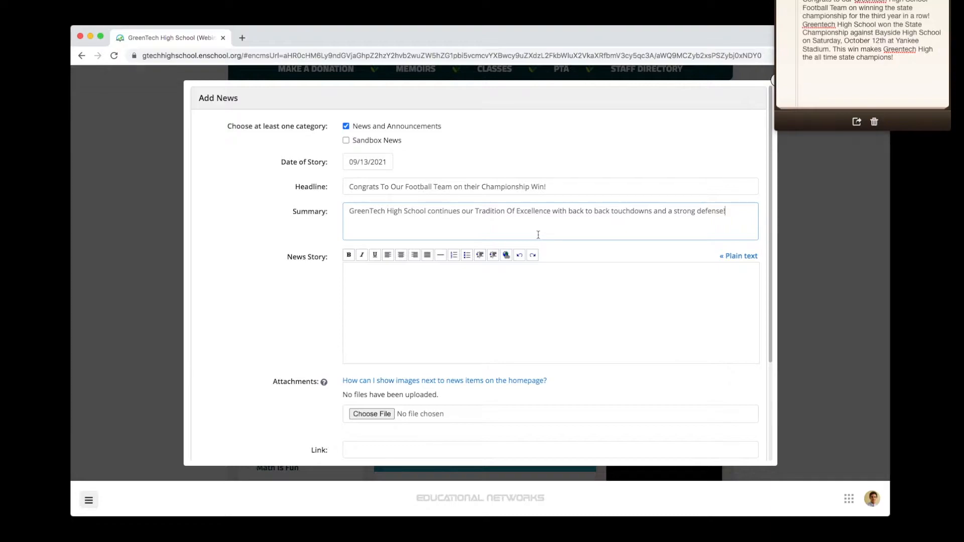
Copy the state championship paragraph from the desktop note into the News Story in plain text mode, and switch back to rich formatting
click(737, 257)
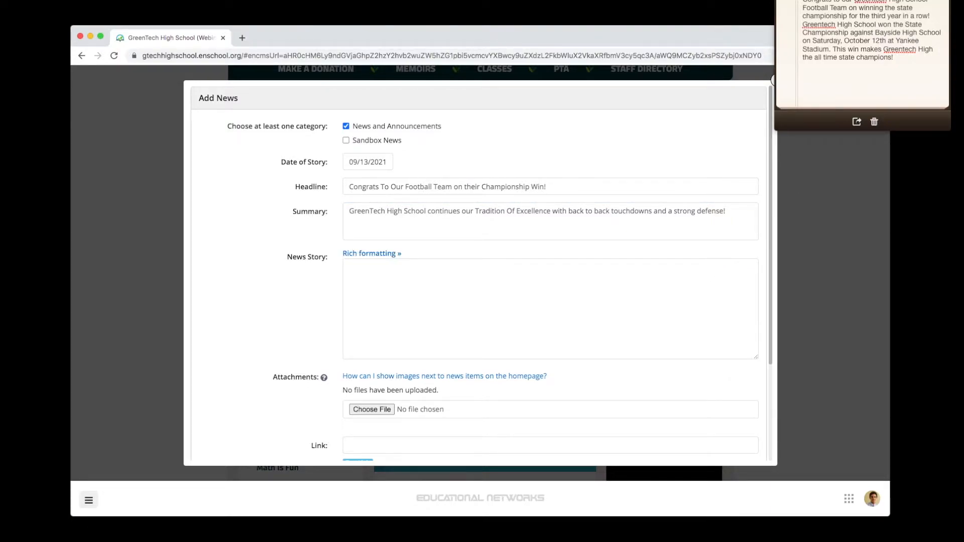
click(805, 2)
drag(804, 2, 904, 58)
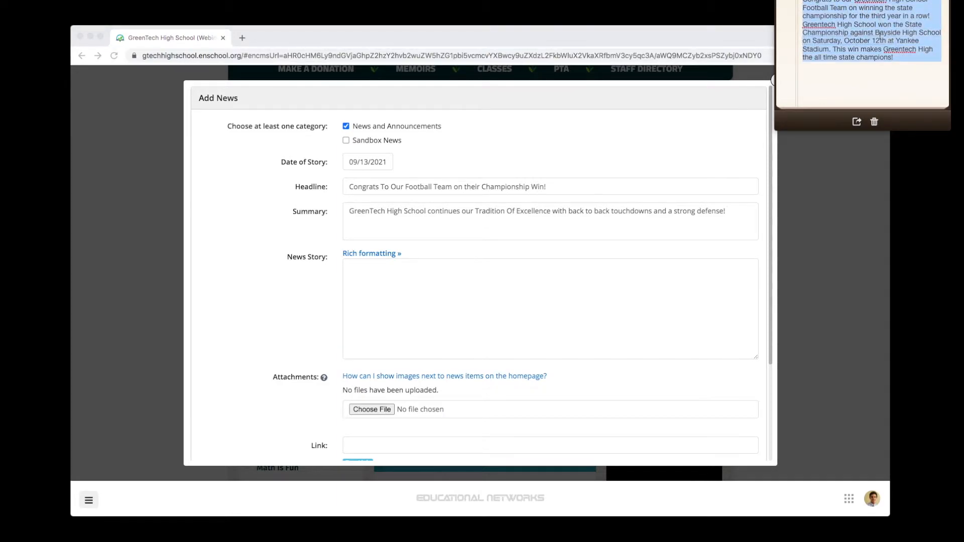
right_click(862, 21)
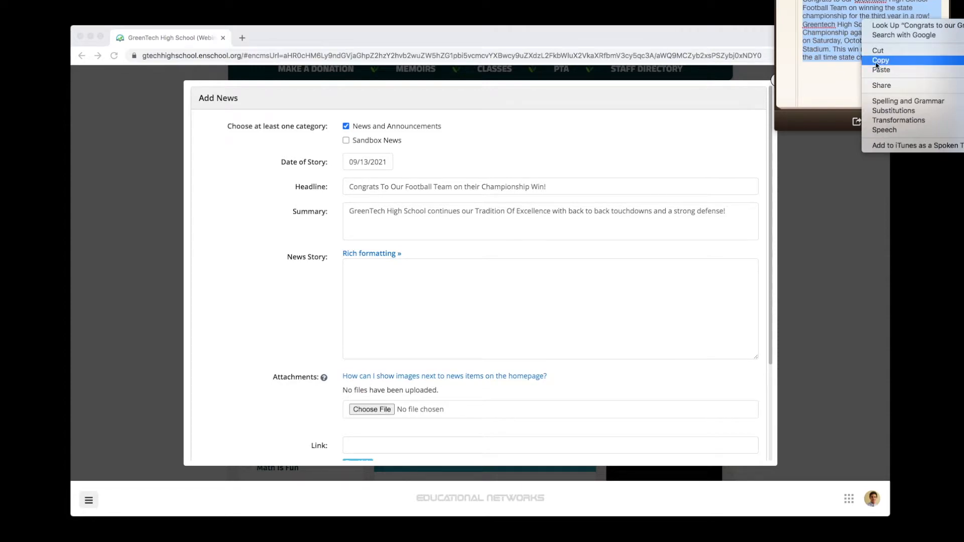
click(884, 60)
click(370, 277)
right_click(370, 276)
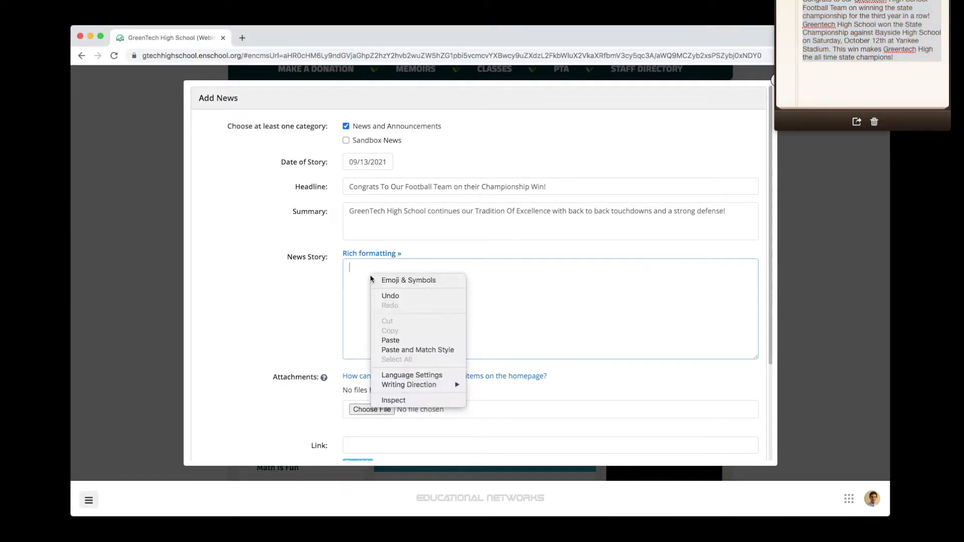
click(427, 351)
click(393, 254)
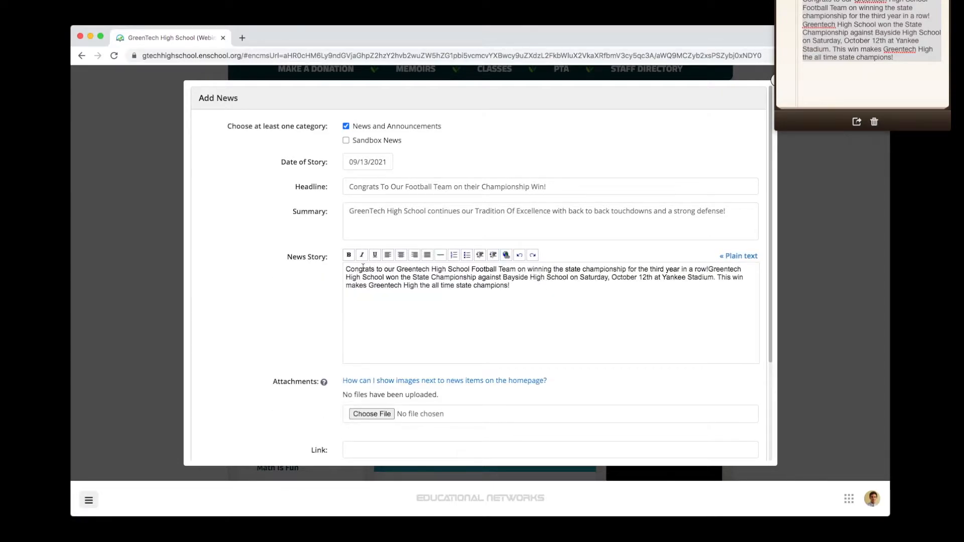
Add a horizontal line above the story paragraph, leaving one blank line between them
click(347, 269)
key(Return)
key(Return)
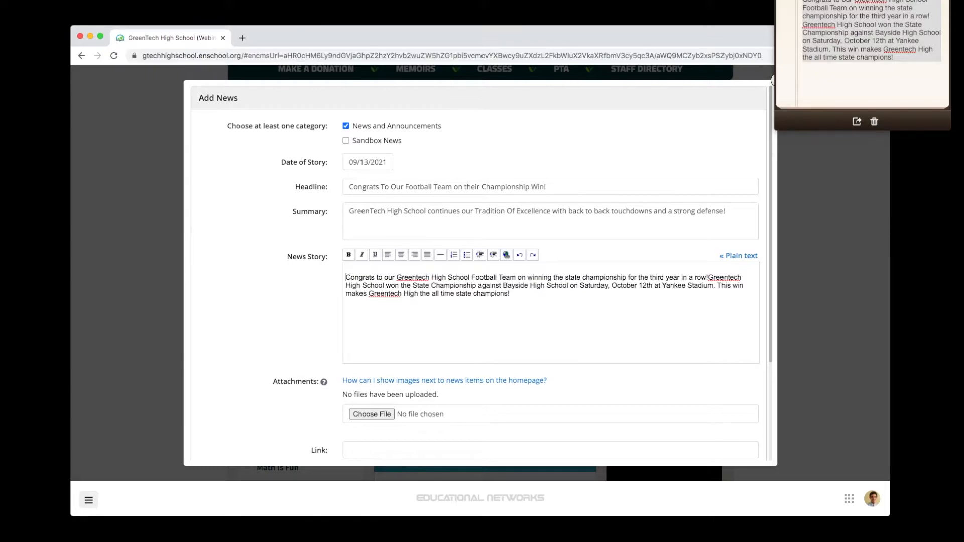
scroll(347, 267, down, 1)
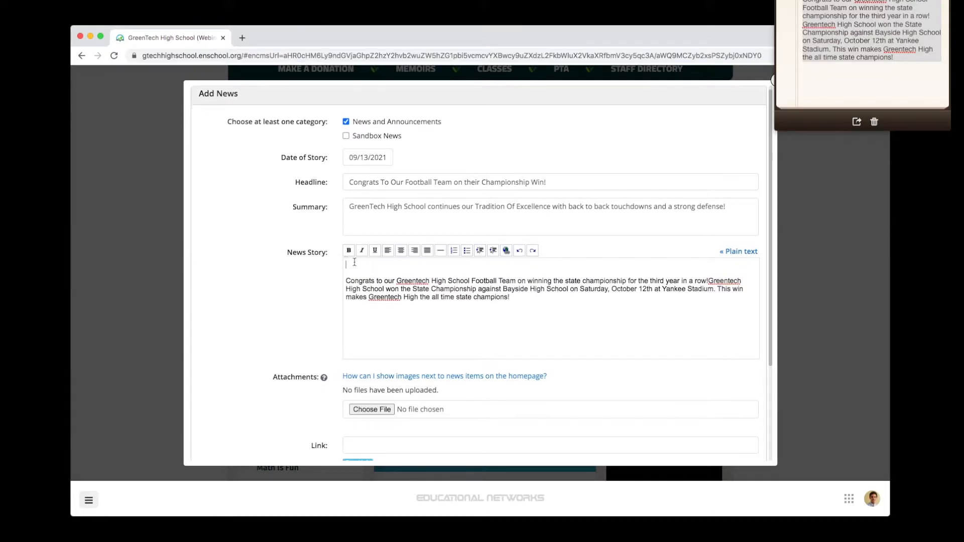
click(440, 251)
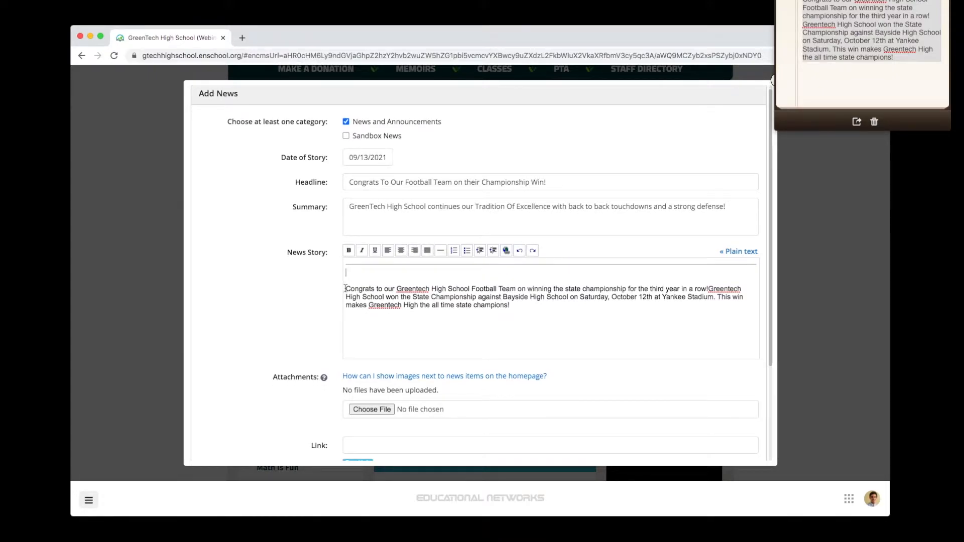
key(BackSpace)
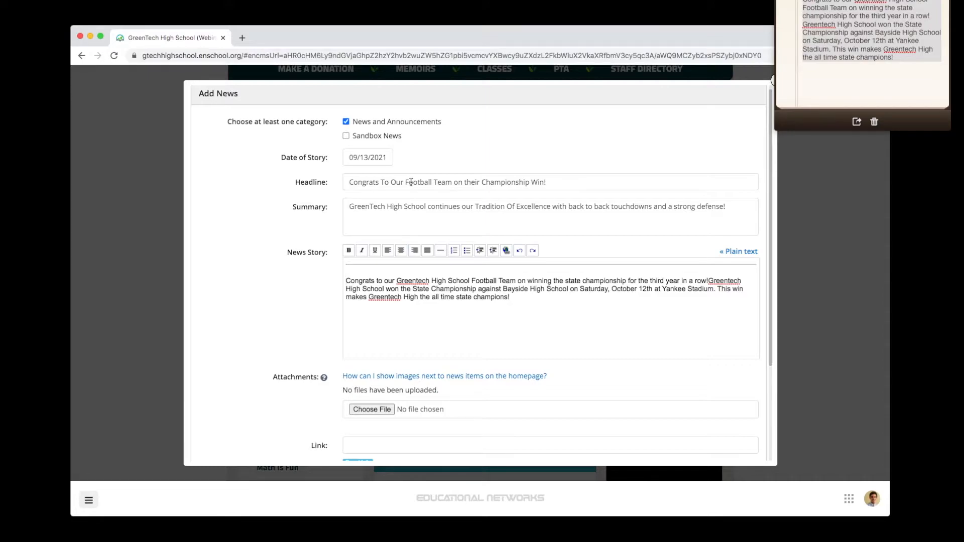
click(602, 249)
Attach the football game photo from the Photos 2021 folder to the news item
scroll(328, 301, down, 2)
scroll(328, 302, down, 5)
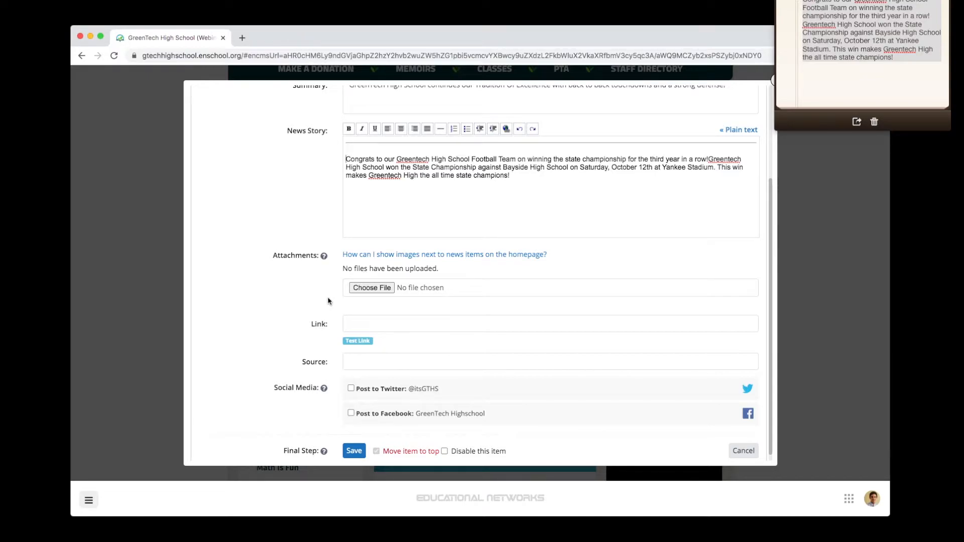
click(371, 288)
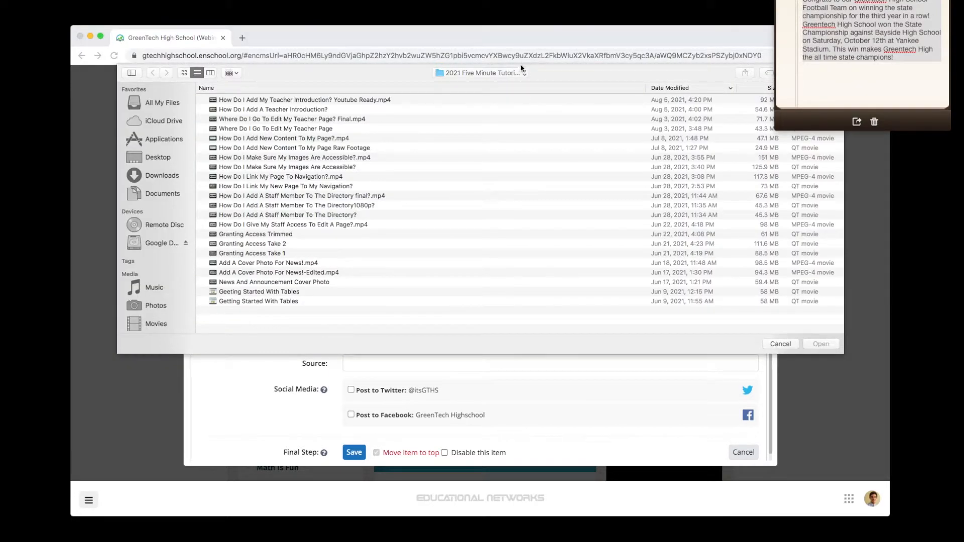
click(481, 73)
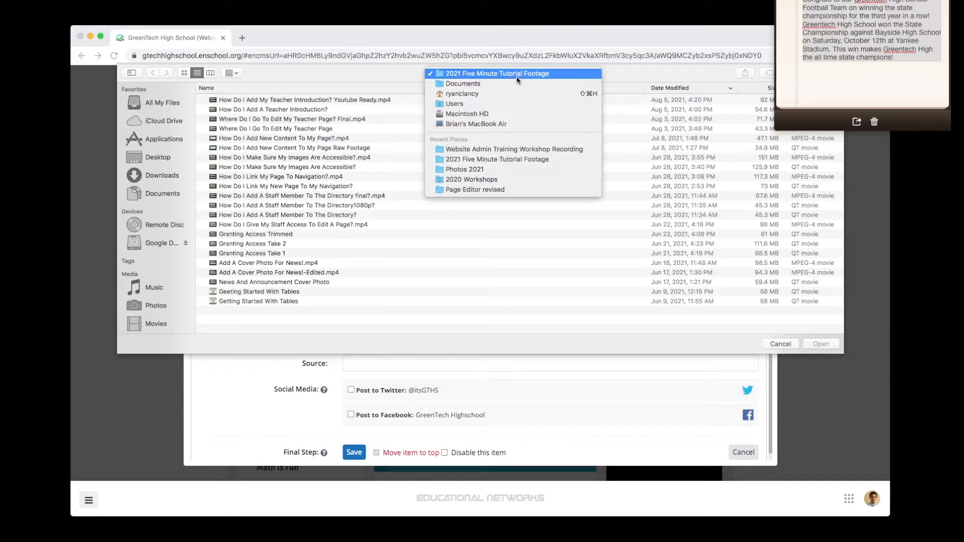
click(489, 169)
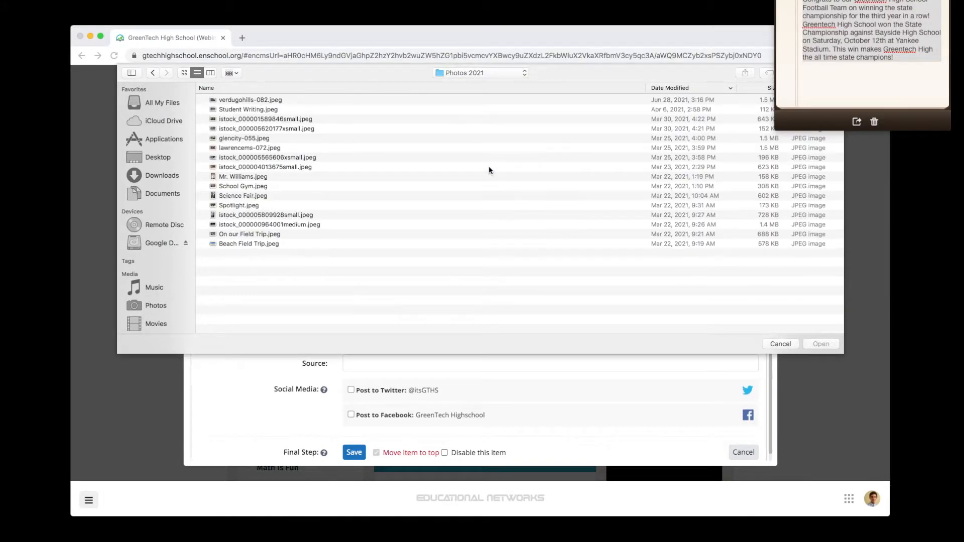
click(183, 73)
click(344, 104)
click(824, 346)
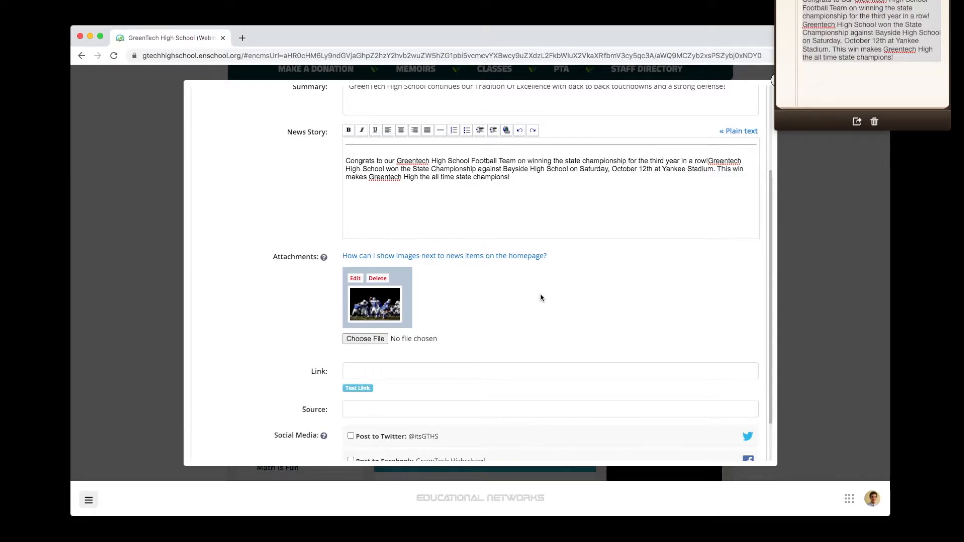
Save the news item with posting to Twitter and Facebook enabled, and return to the homepage
scroll(551, 287, down, 2)
scroll(551, 287, up, 5)
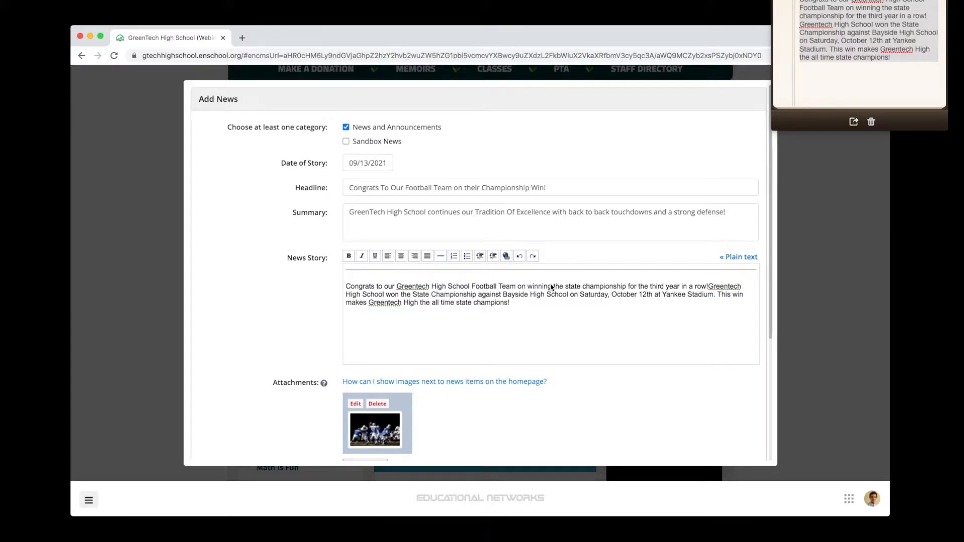
scroll(501, 270, down, 5)
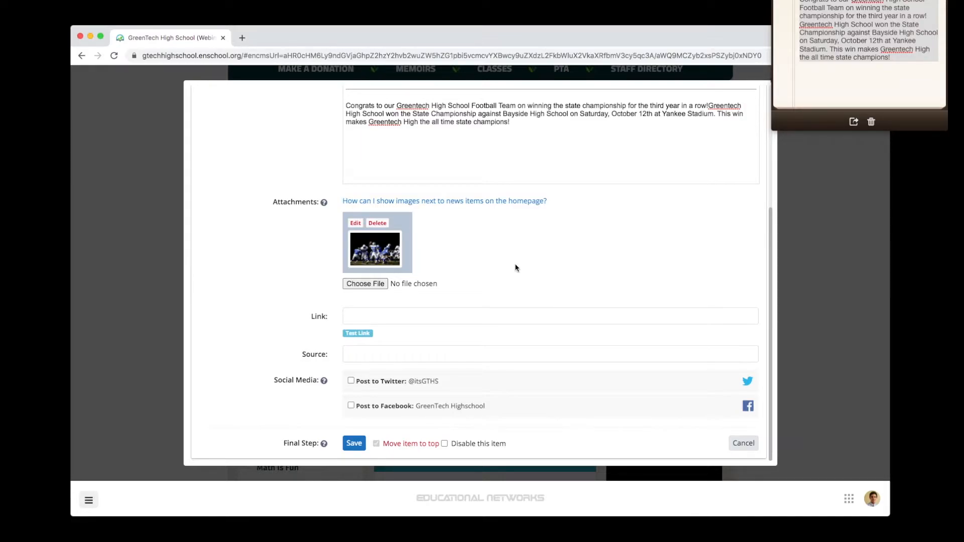
click(350, 381)
click(351, 405)
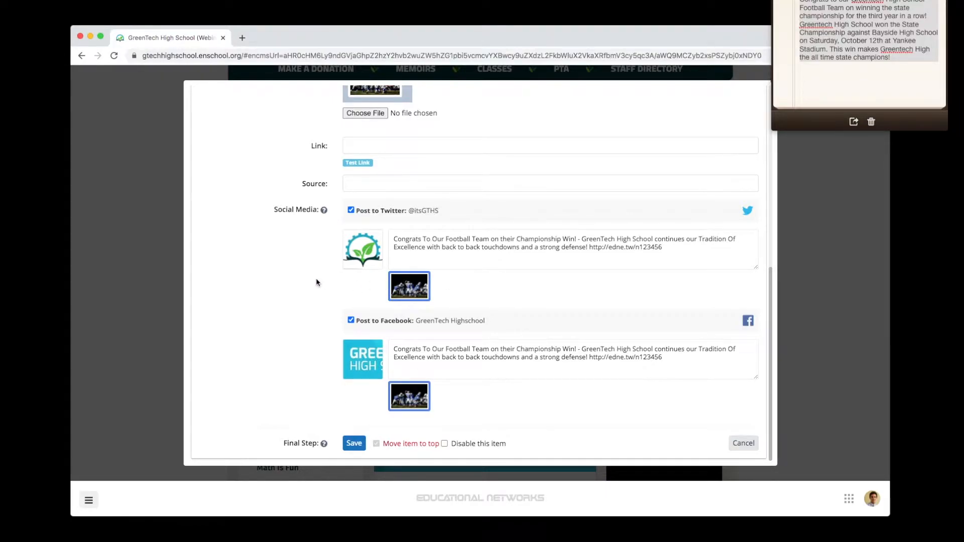
click(353, 444)
click(360, 442)
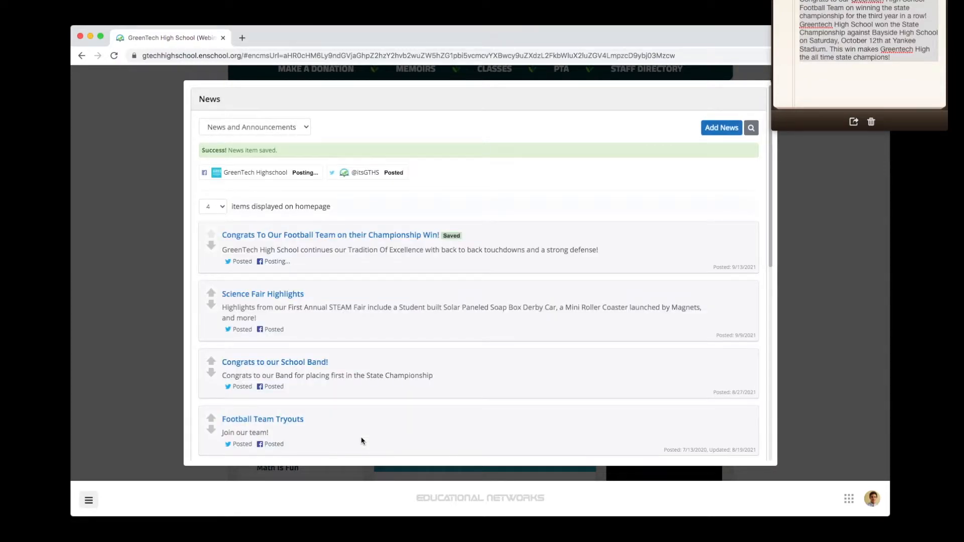
click(165, 250)
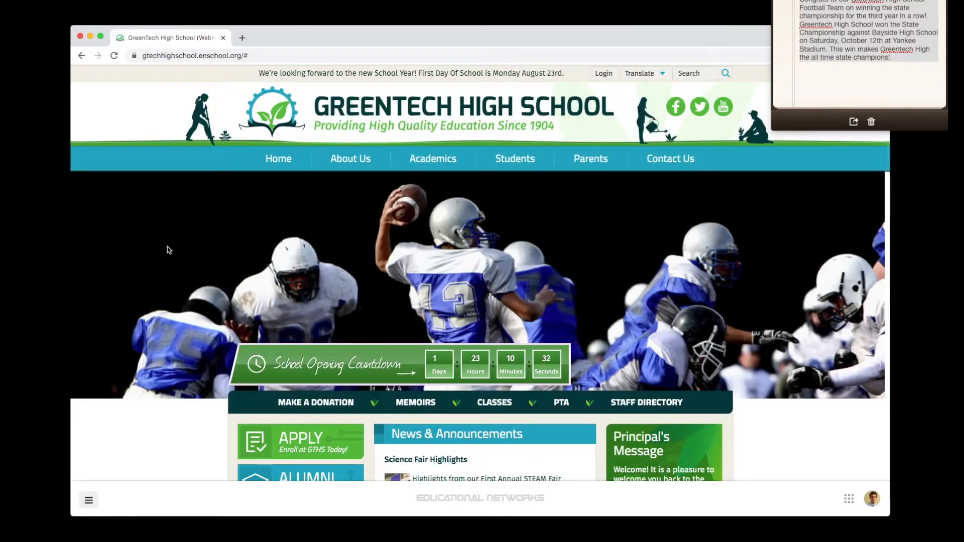
Refresh the homepage and open the football championship story under News & Announcements
click(114, 55)
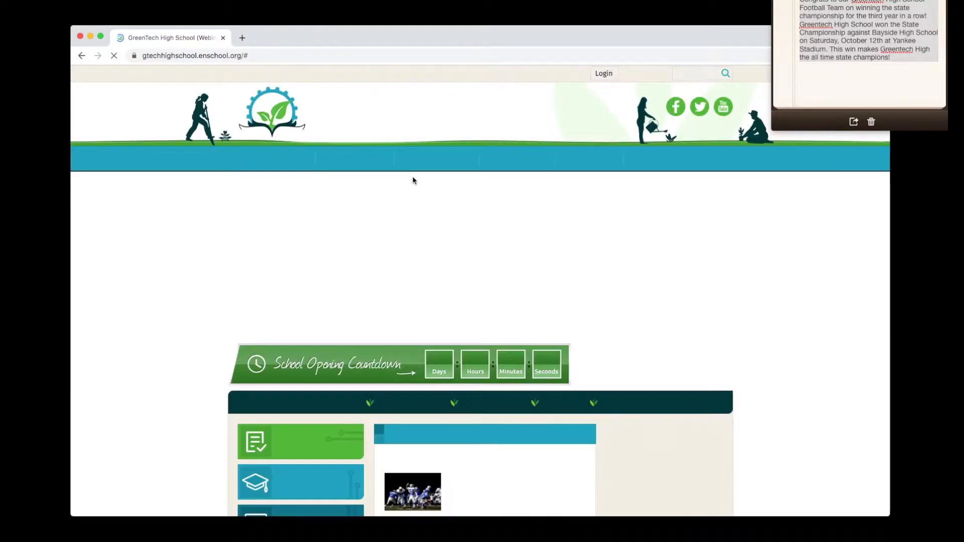
scroll(519, 277, down, 4)
scroll(520, 281, down, 1)
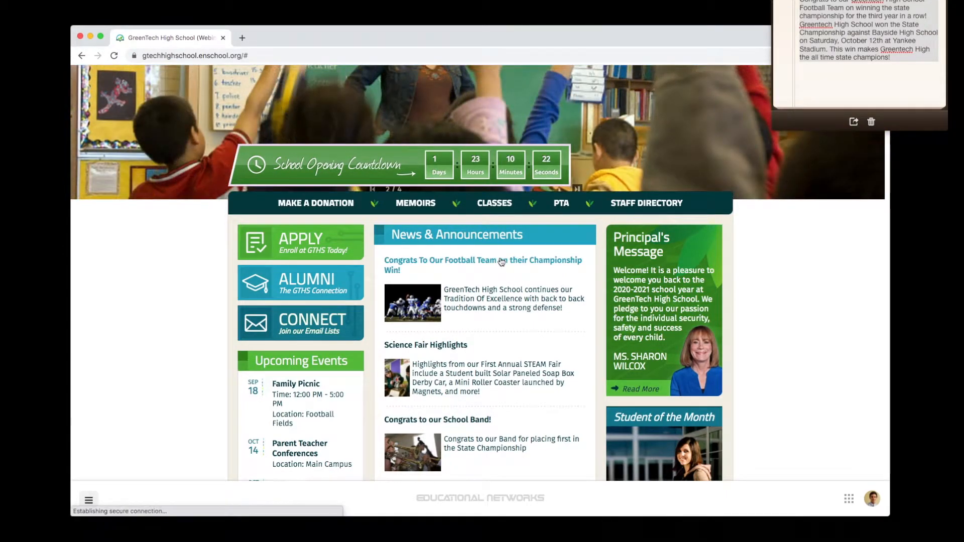
click(502, 260)
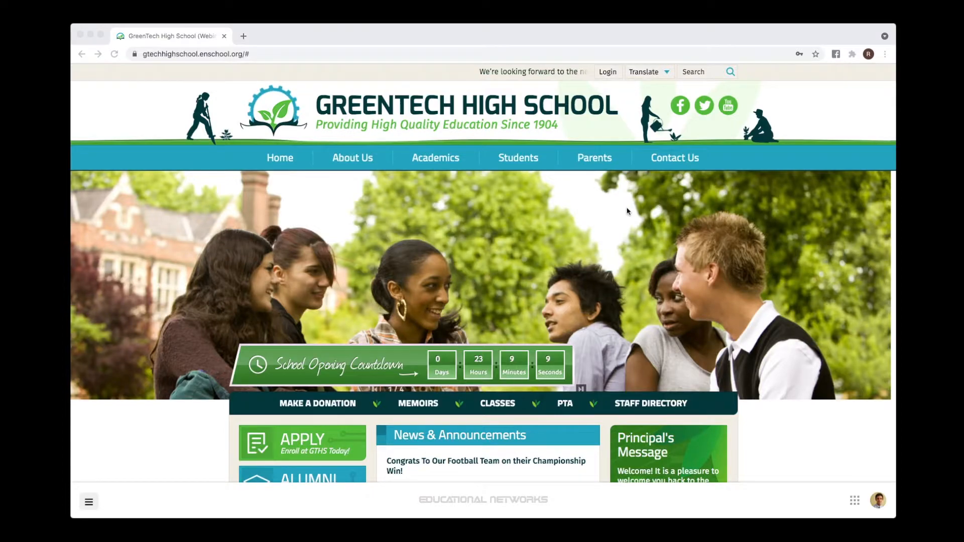
Start a new event in the Main Calendar and switch its description to rich formatting
scroll(386, 172, down, 8)
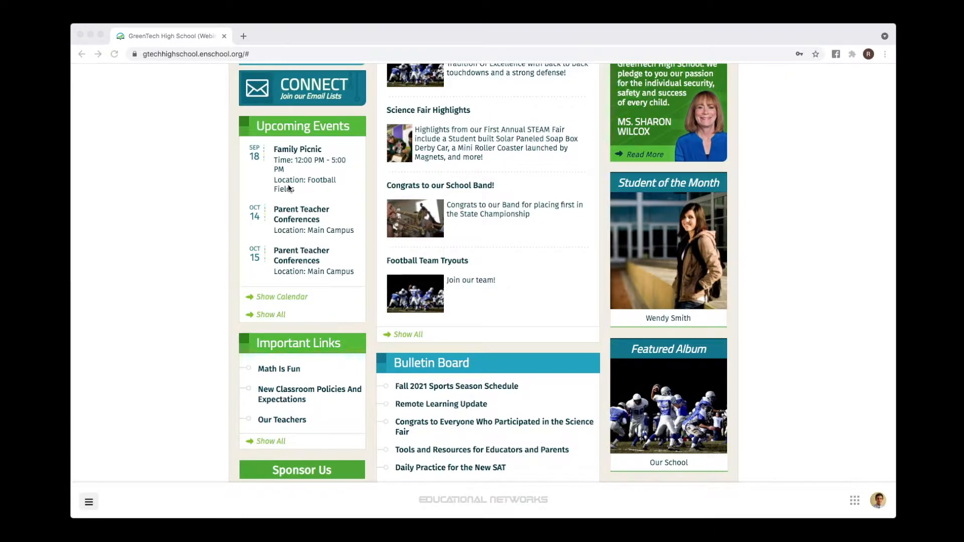
scroll(288, 188, up, 5)
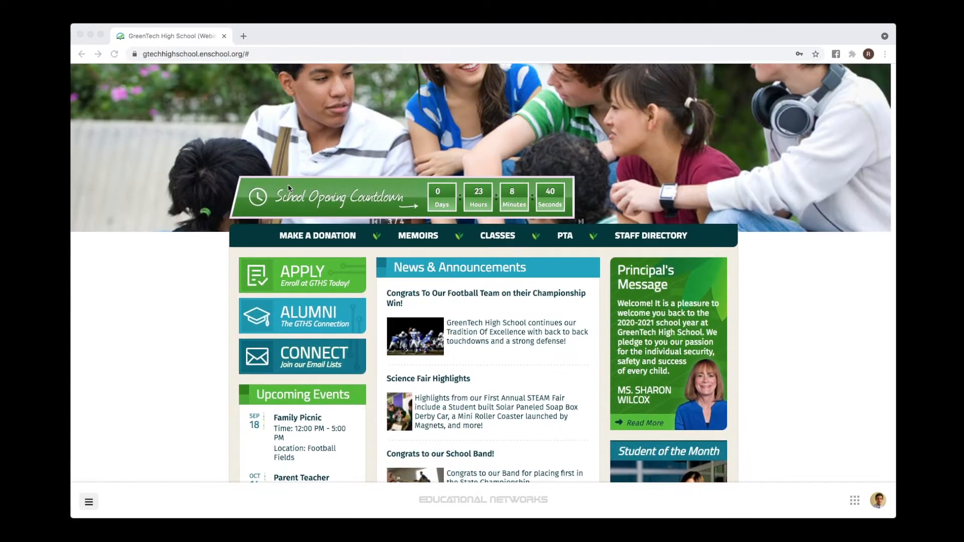
click(89, 502)
click(89, 502)
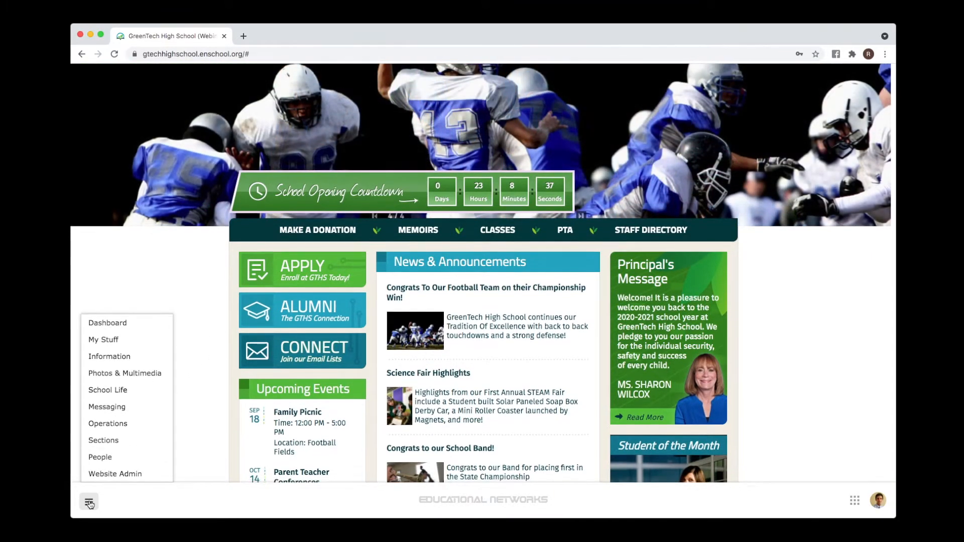
mouse_move(129, 377)
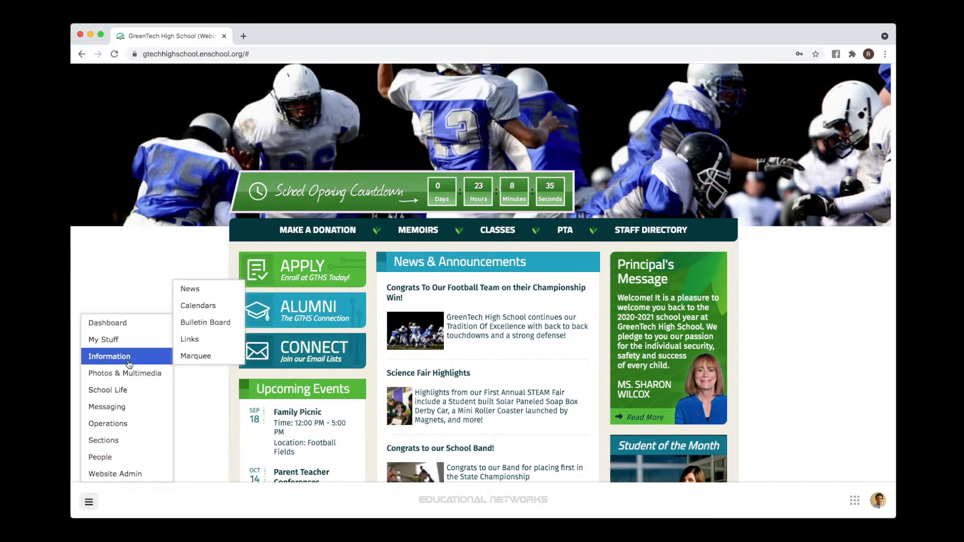
click(196, 308)
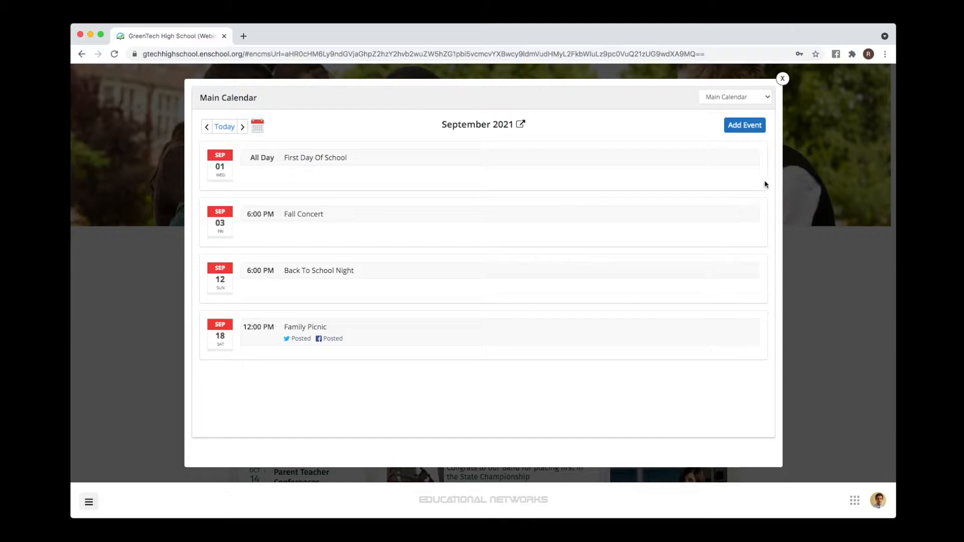
click(741, 134)
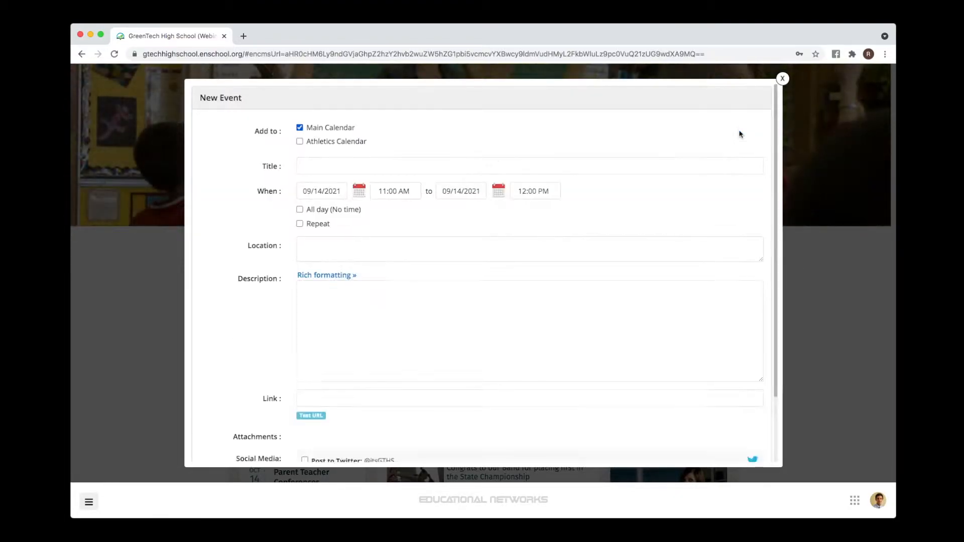
click(338, 276)
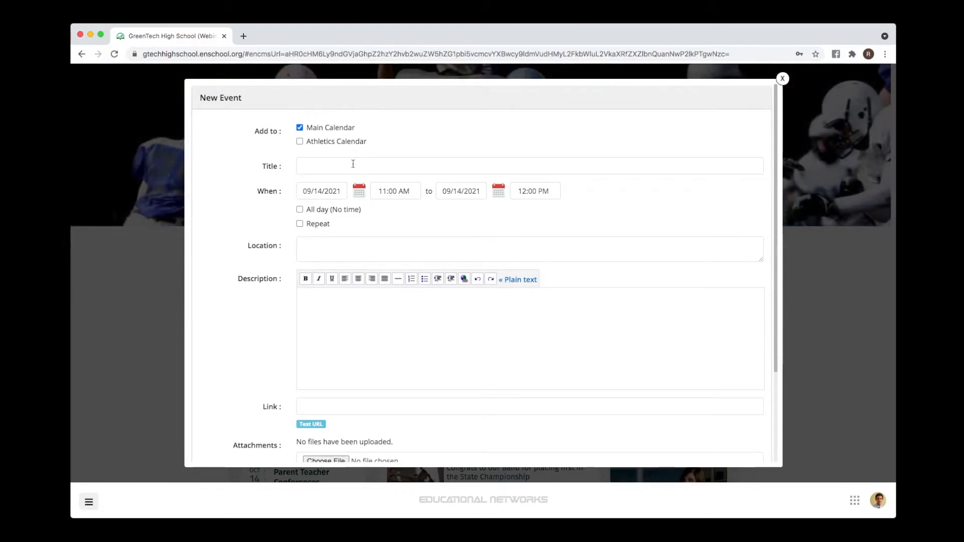
Title the event "PTA Meeting" and set its date to 09/22/2021
click(353, 164)
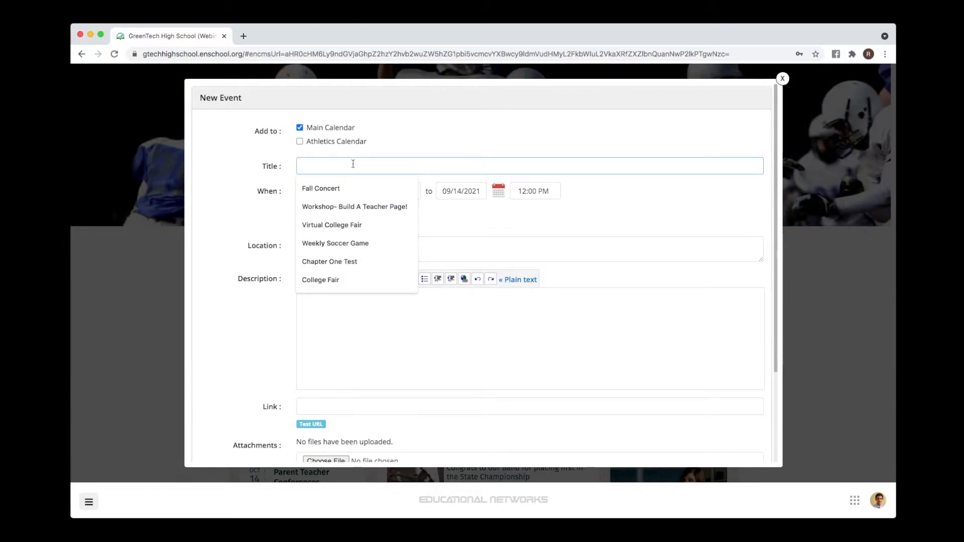
text(PTA Meeting)
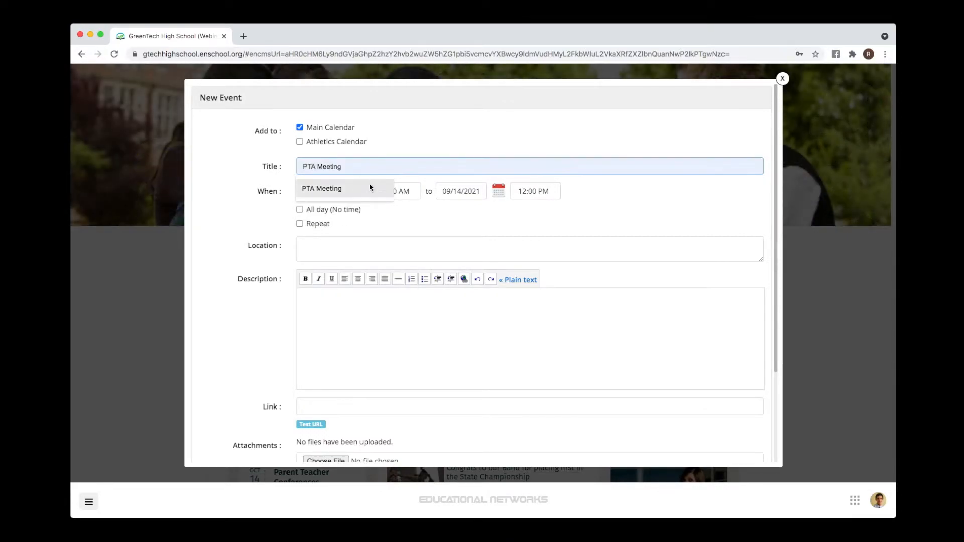
click(366, 187)
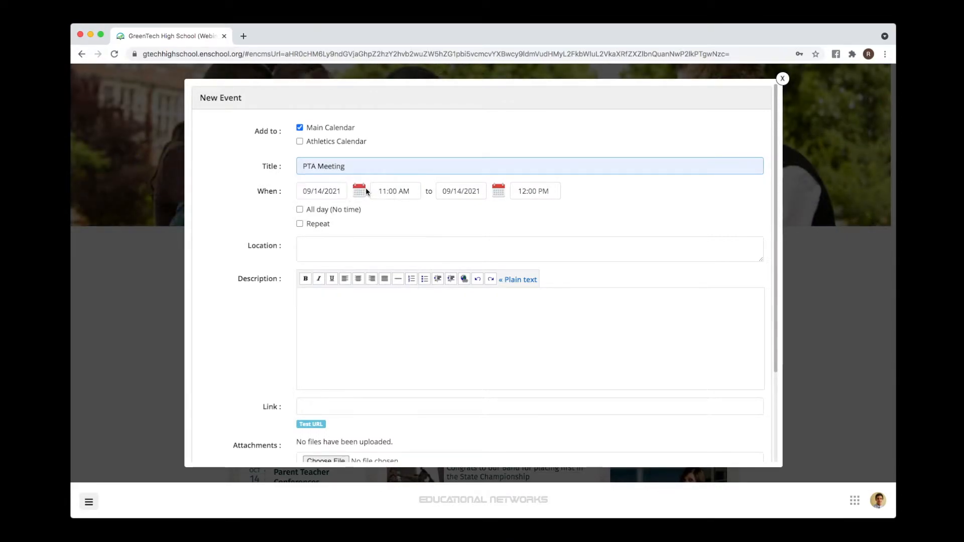
click(359, 190)
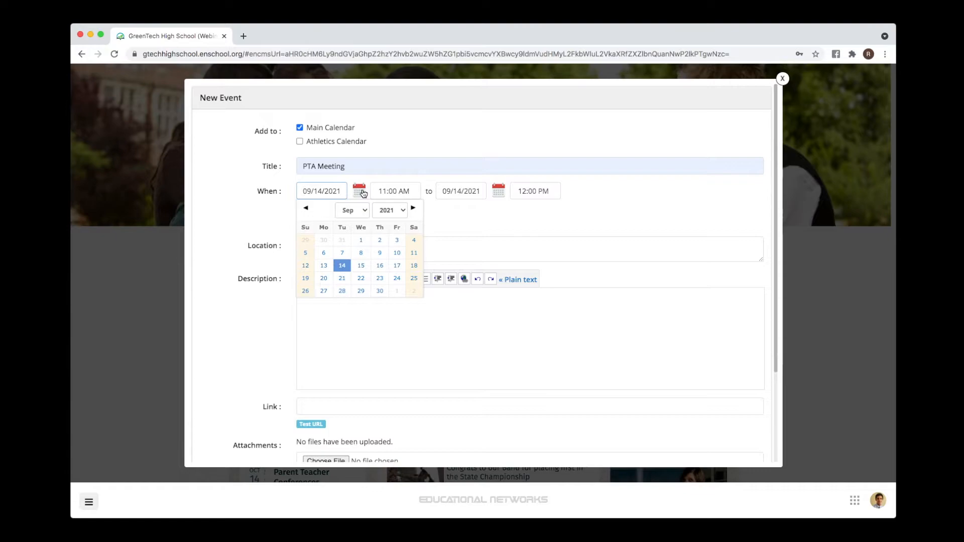
click(362, 278)
Set the event's time from 6:00 PM to 8:00 PM and its location to Gym
drag(411, 194, 386, 194)
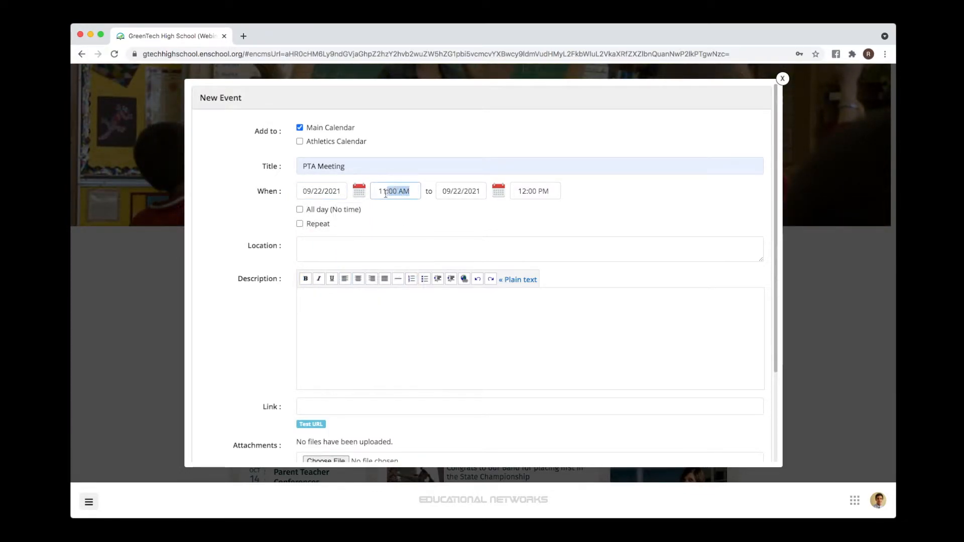
key(BackSpace)
text(6)
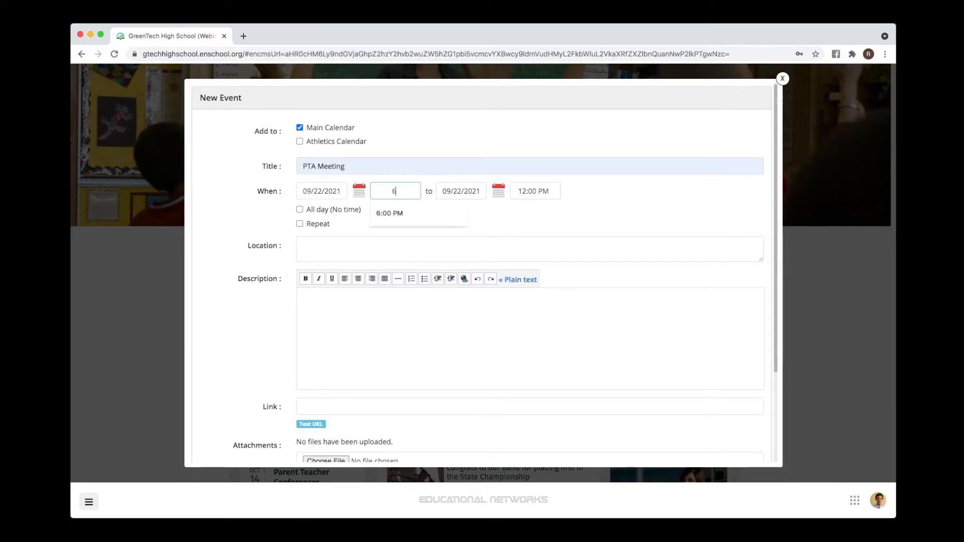
click(398, 211)
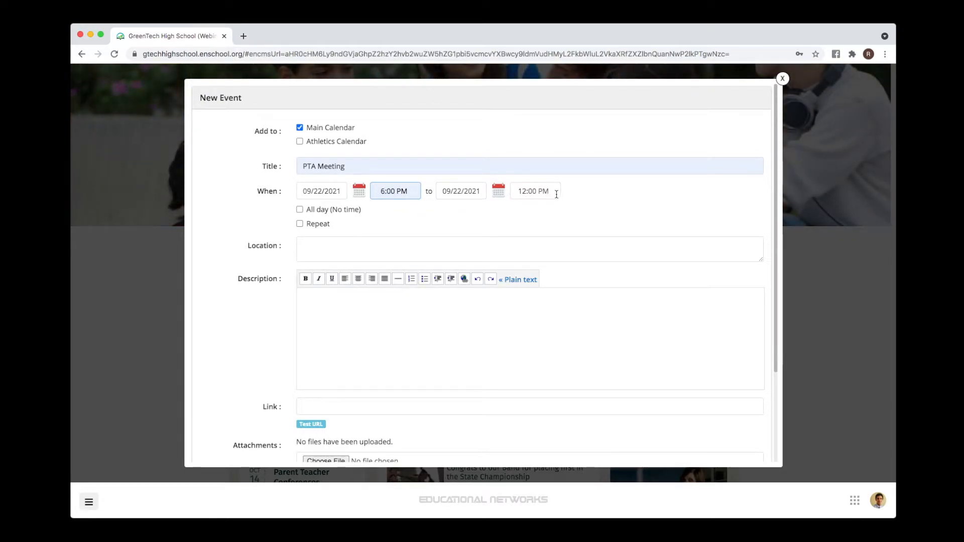
drag(557, 194, 503, 195)
key(BackSpace)
text(8)
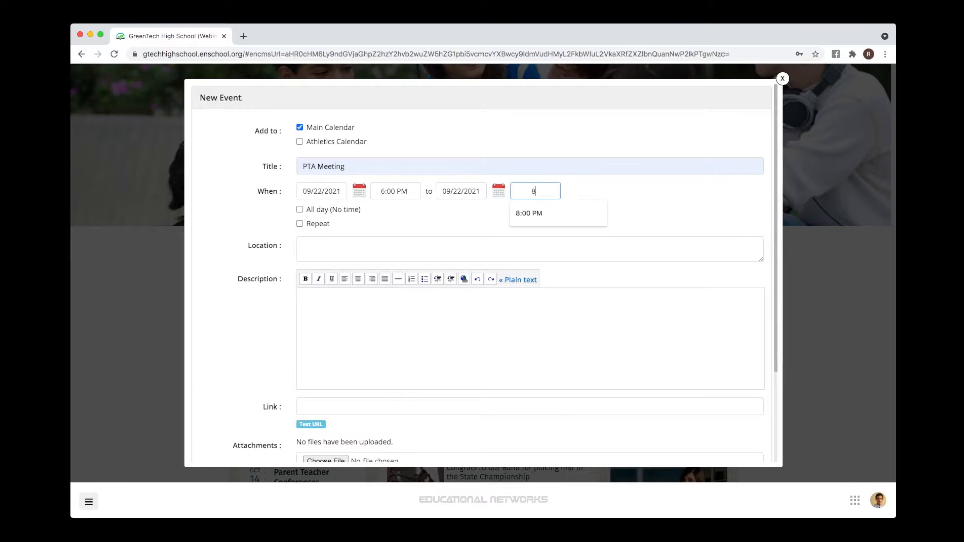
click(525, 213)
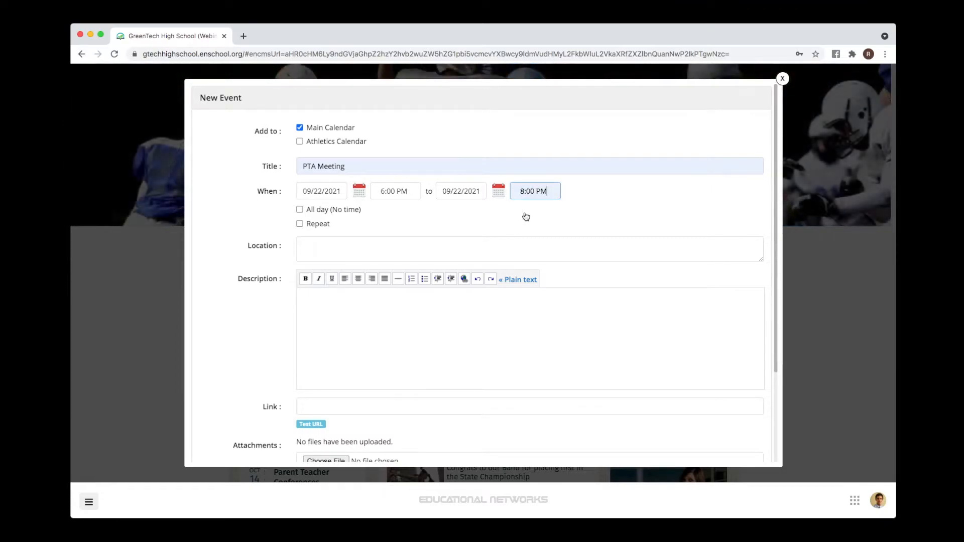
click(409, 244)
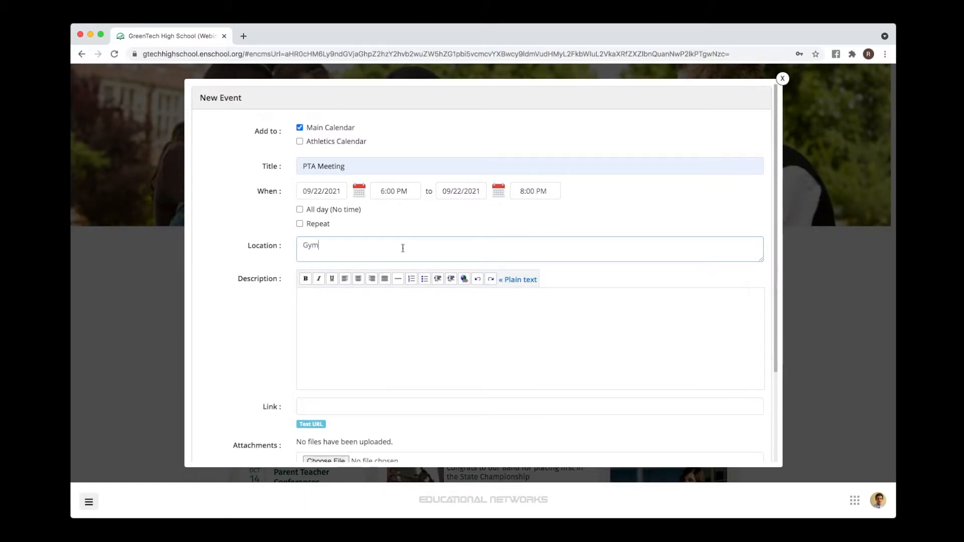
Paste the copied PTA Meeting invitation into the Description in plain text mode, and switch back to rich formatting
scroll(273, 295, down, 1)
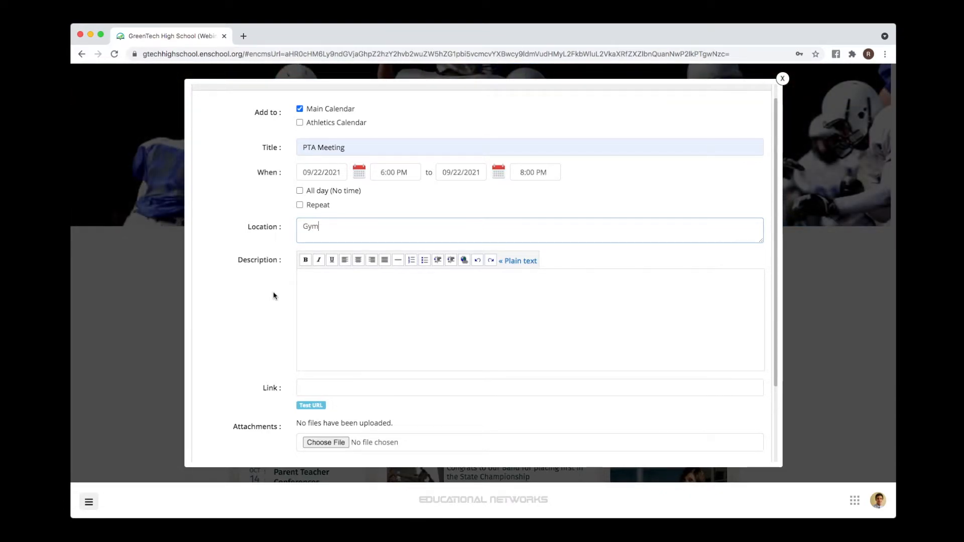
click(530, 264)
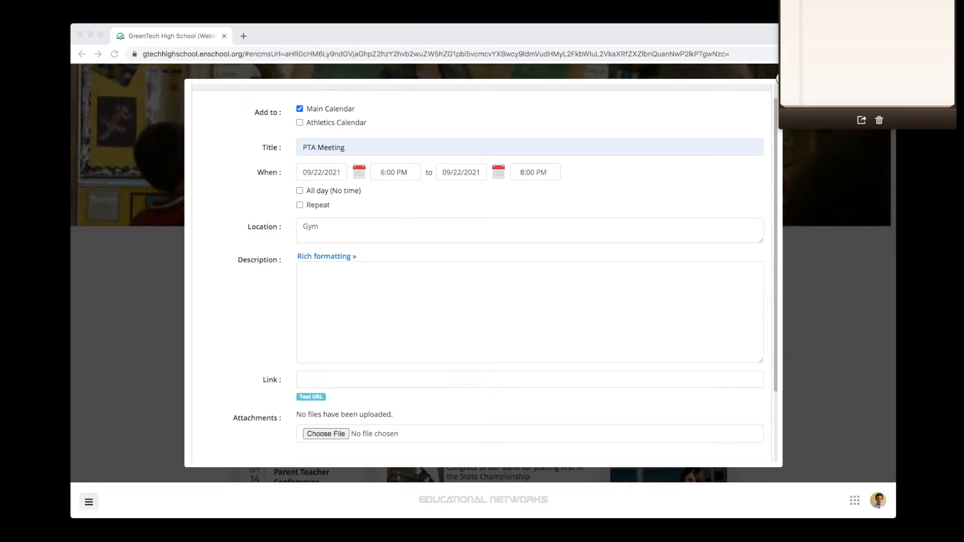
click(364, 277)
right_click(359, 279)
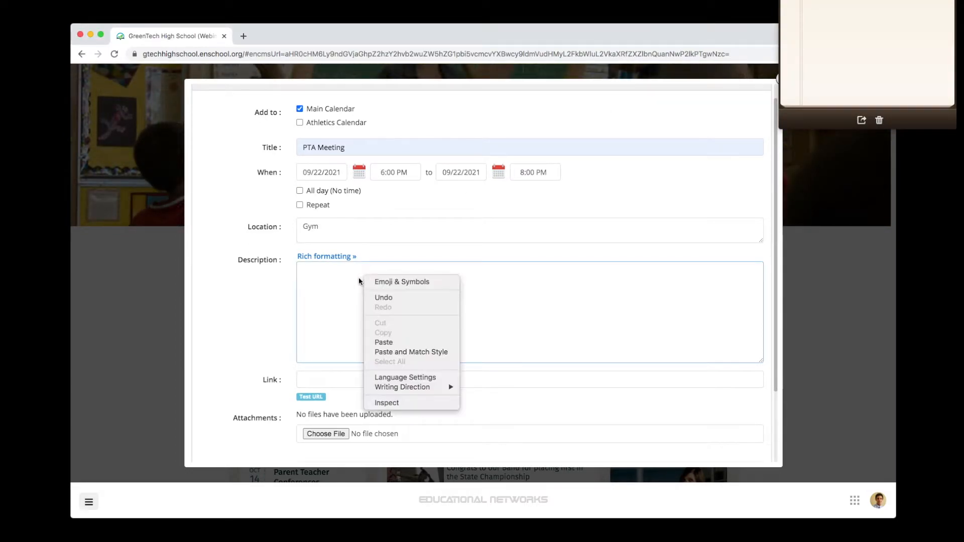
click(381, 343)
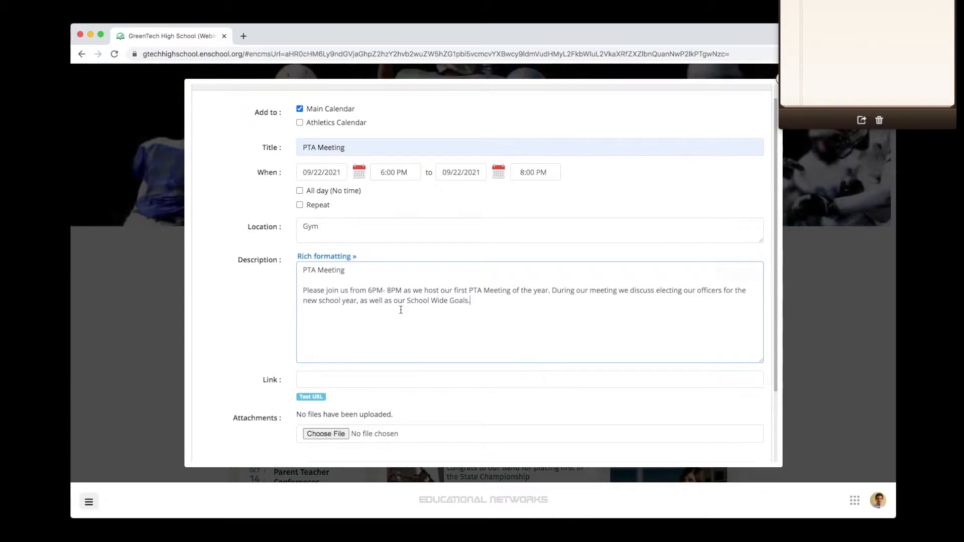
click(277, 353)
scroll(275, 347, down, 2)
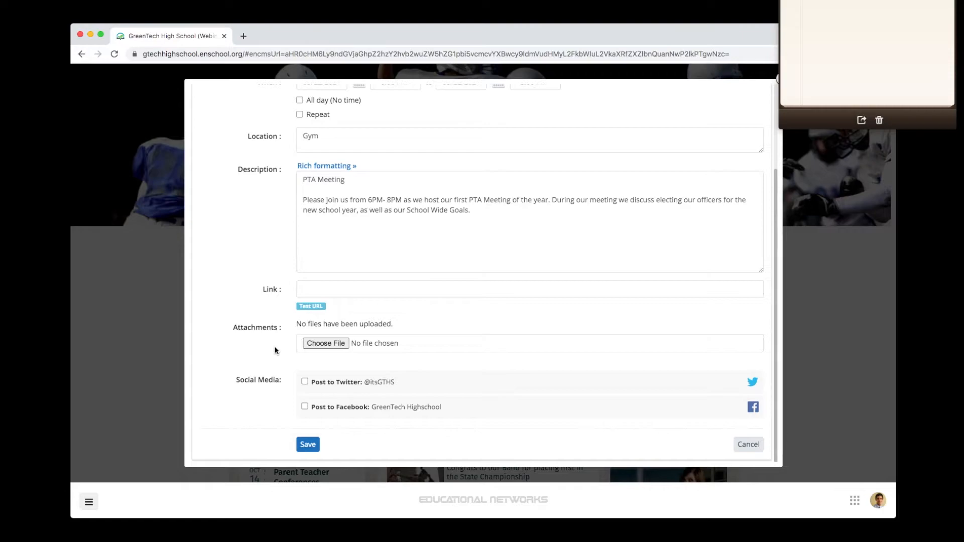
click(327, 165)
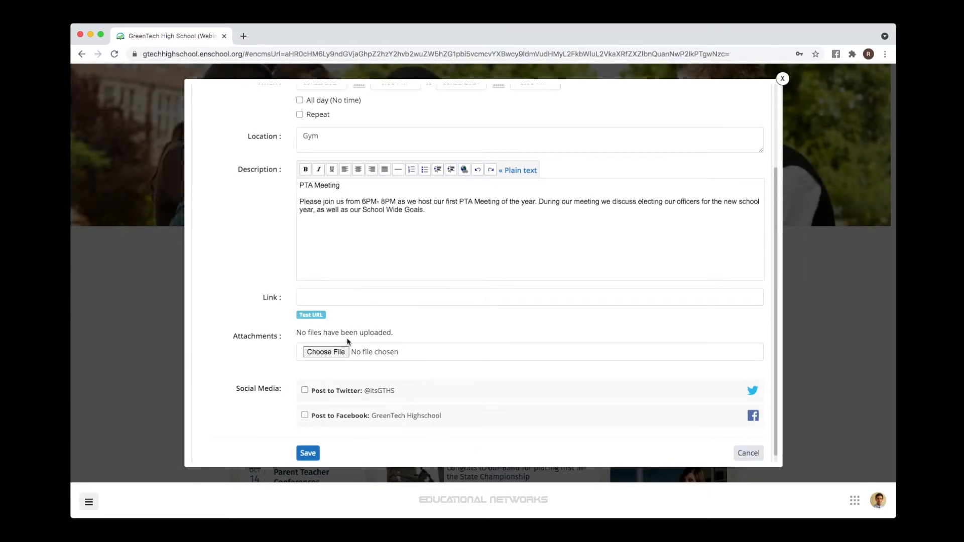
click(337, 353)
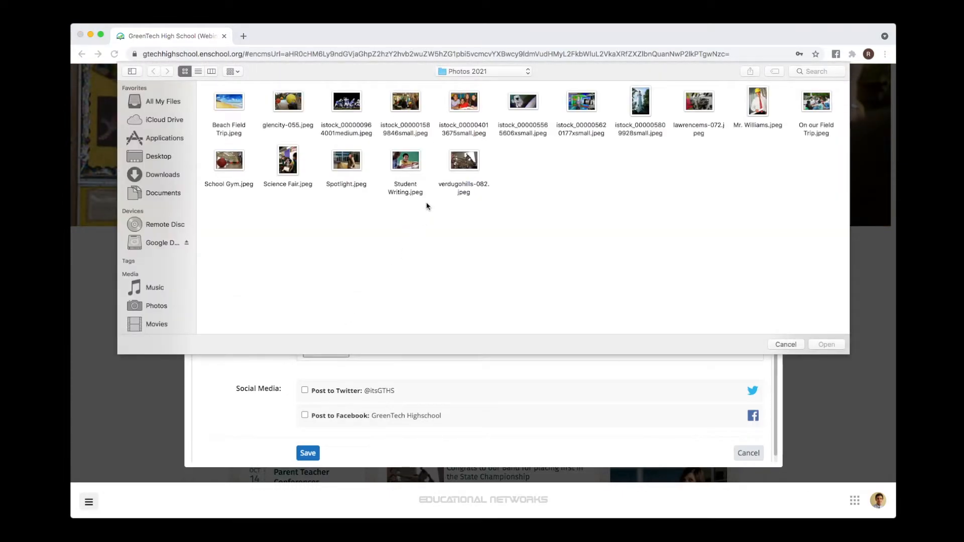
click(411, 106)
click(822, 349)
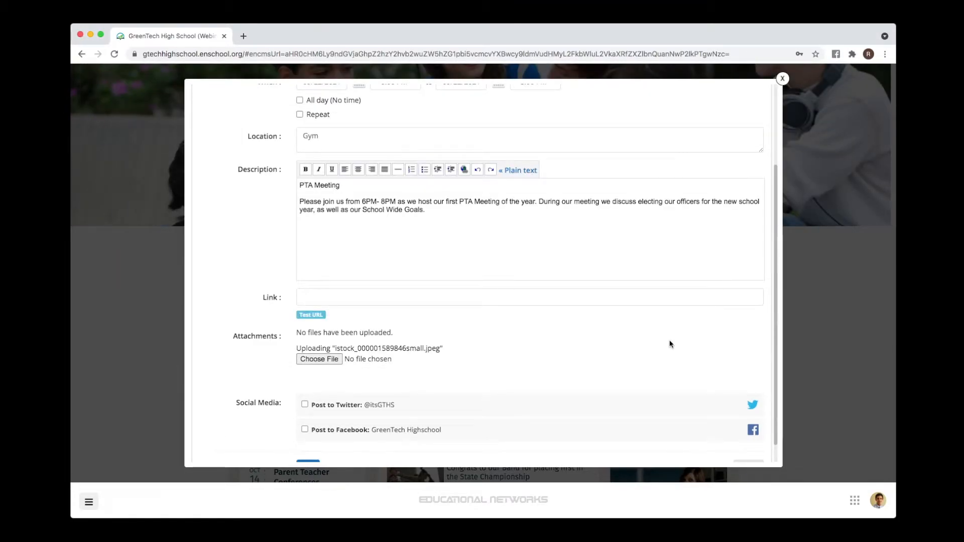
Enable posting to Twitter and Facebook for the event and save it
scroll(671, 346, down, 2)
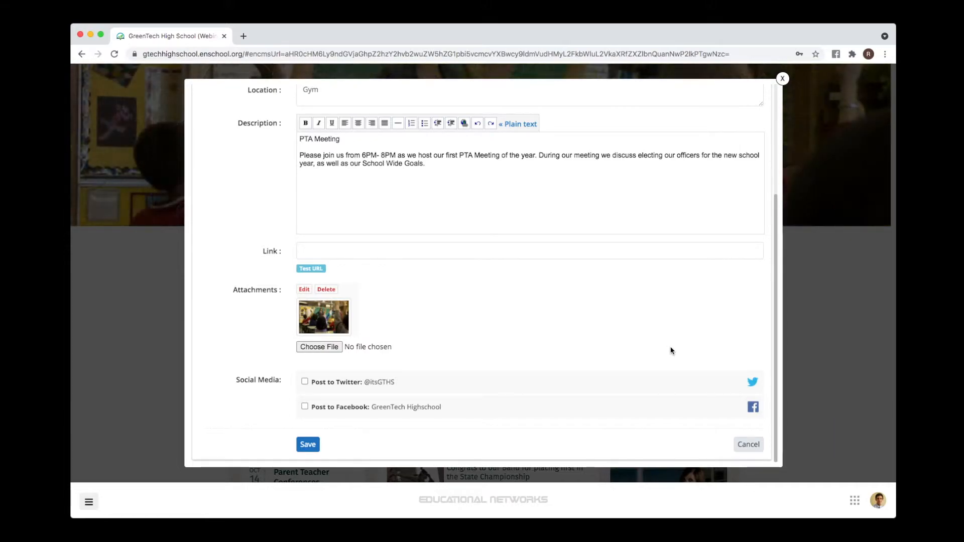
click(305, 382)
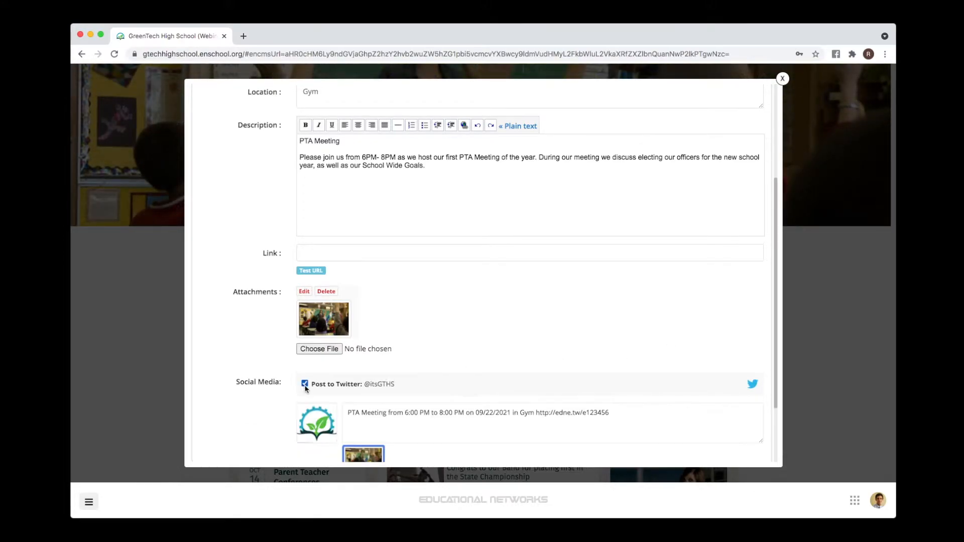
scroll(304, 390, down, 2)
click(304, 407)
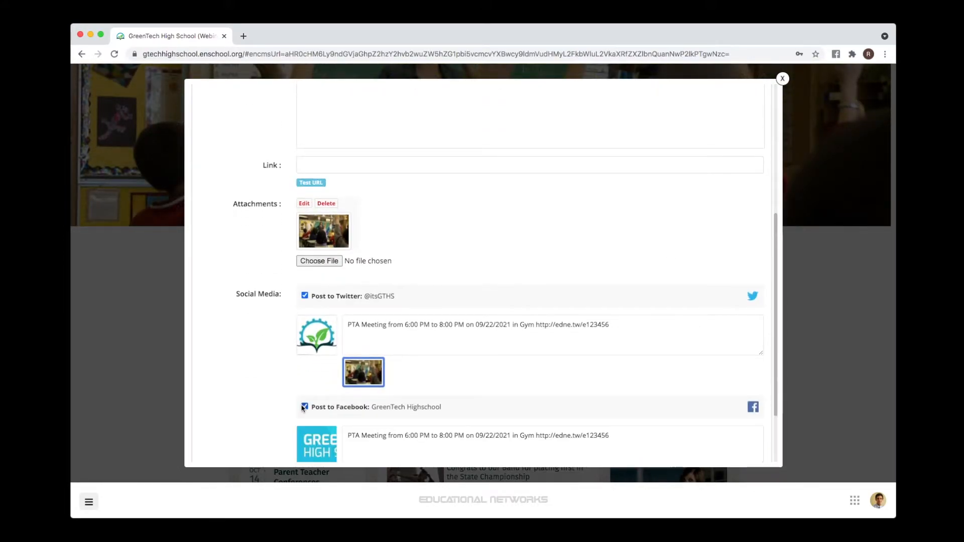
scroll(316, 391, down, 2)
click(307, 445)
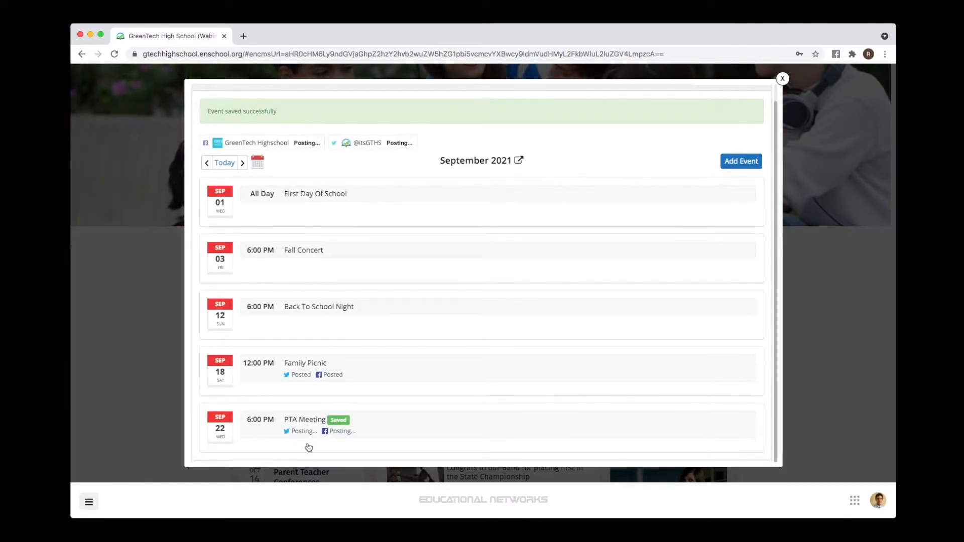
Return to the homepage, refresh it and check the Upcoming Events list for the PTA Meeting
click(818, 291)
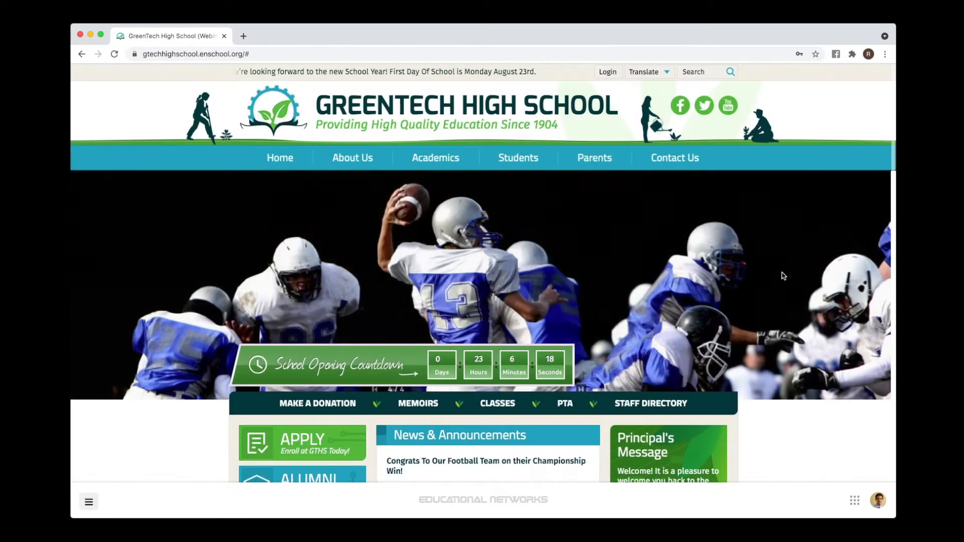
click(114, 55)
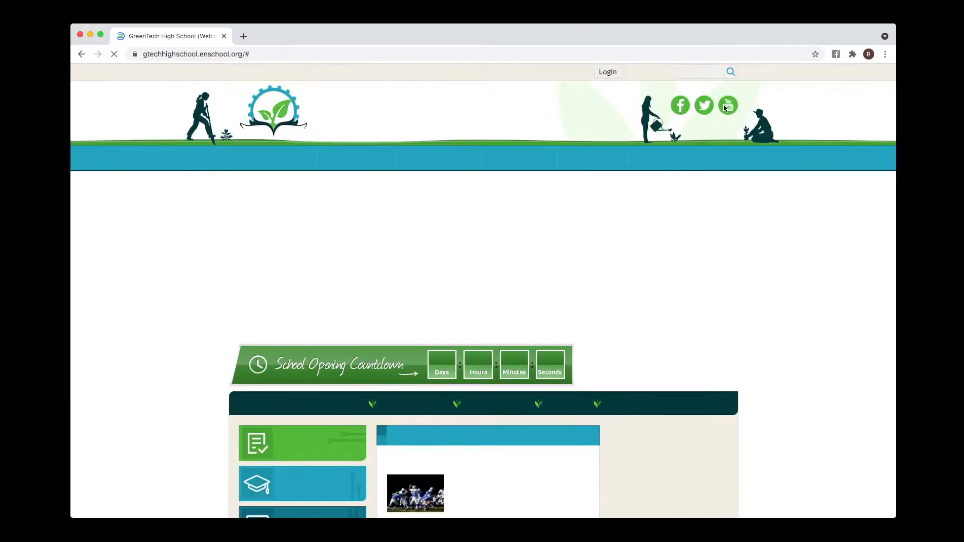
scroll(799, 161, down, 6)
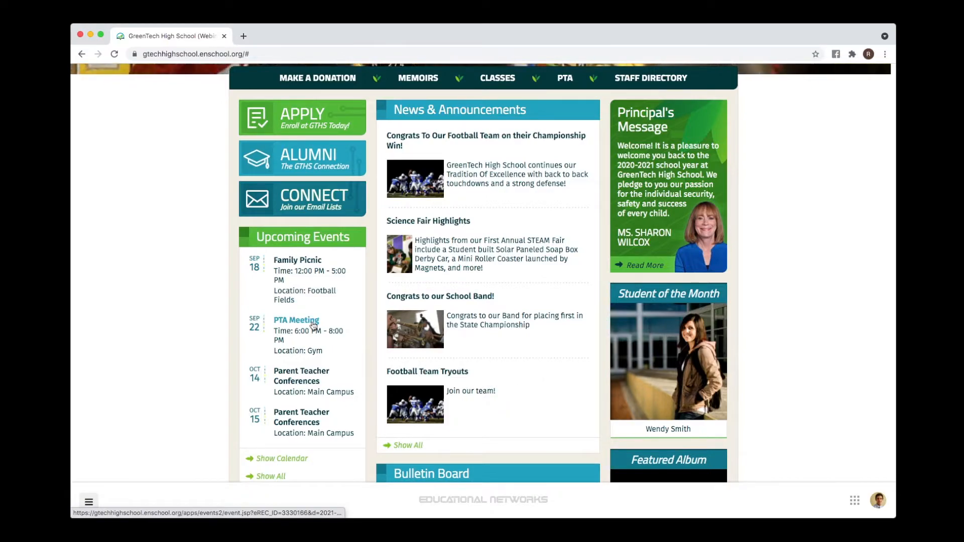
Open the PTA Meeting event from the Upcoming Events list
click(314, 325)
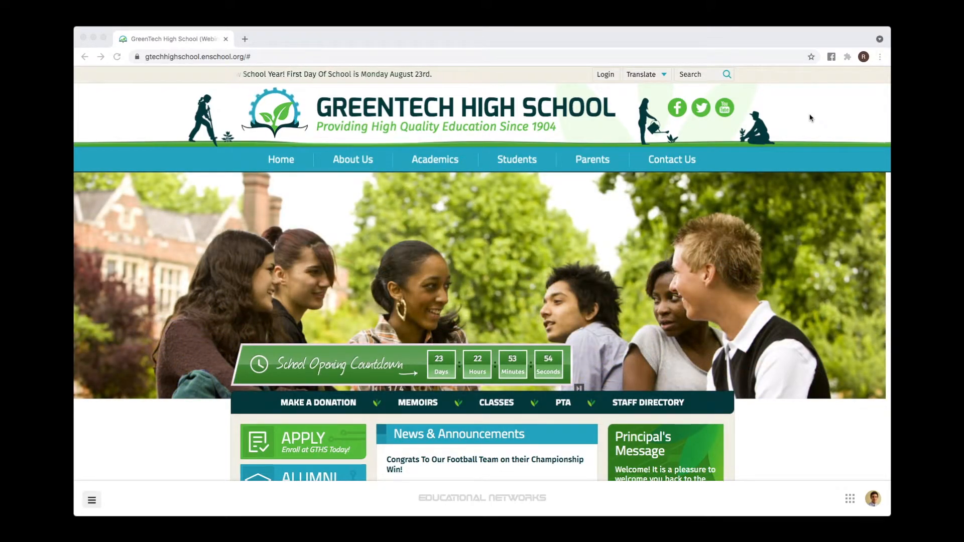
click(92, 501)
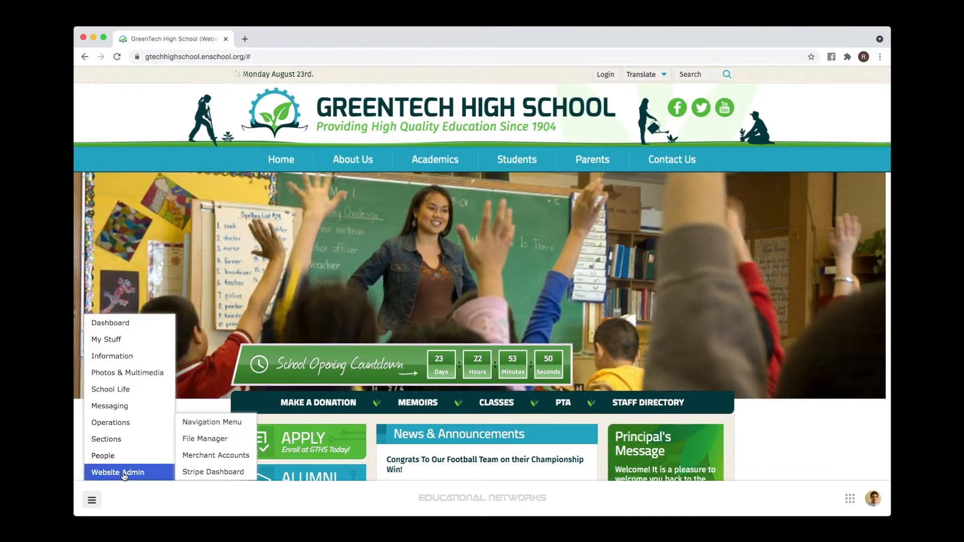
mouse_move(131, 441)
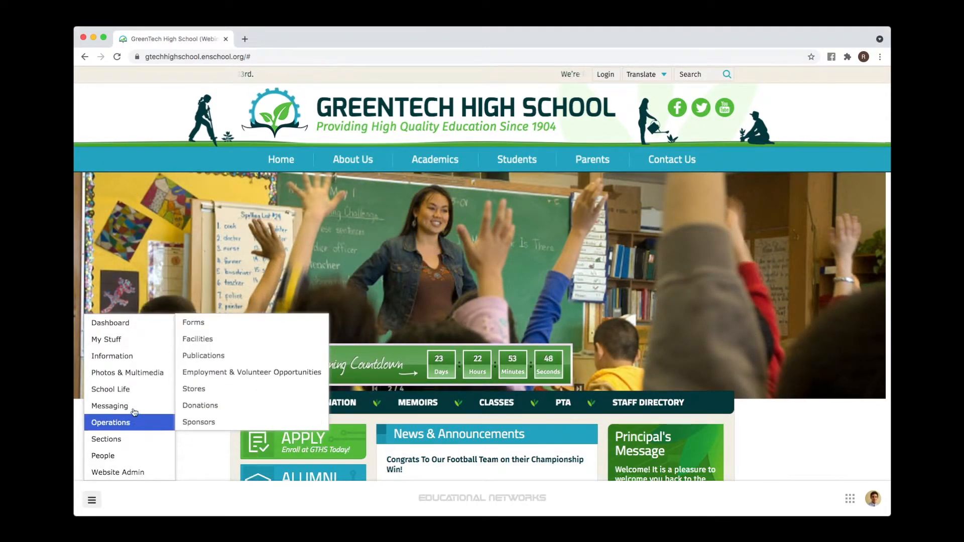
mouse_move(146, 379)
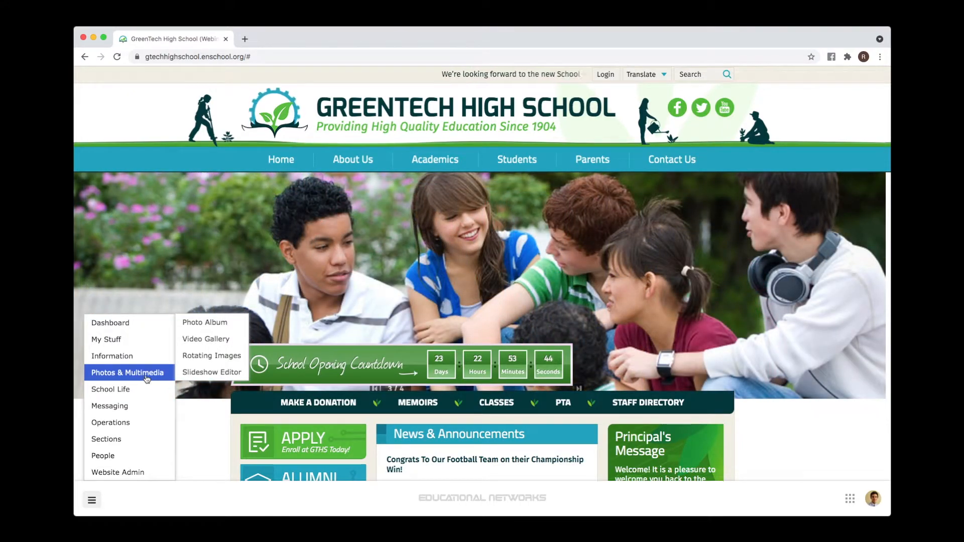
click(198, 365)
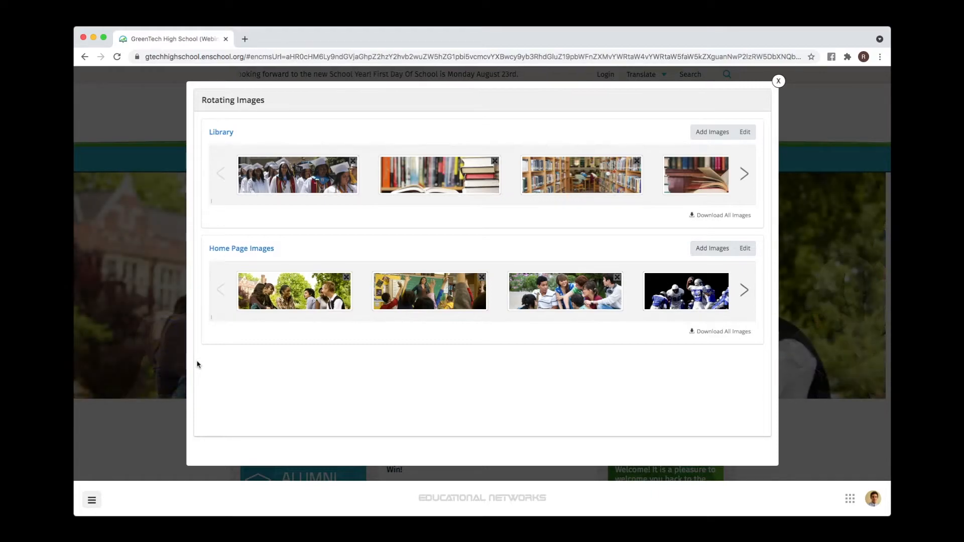
click(709, 249)
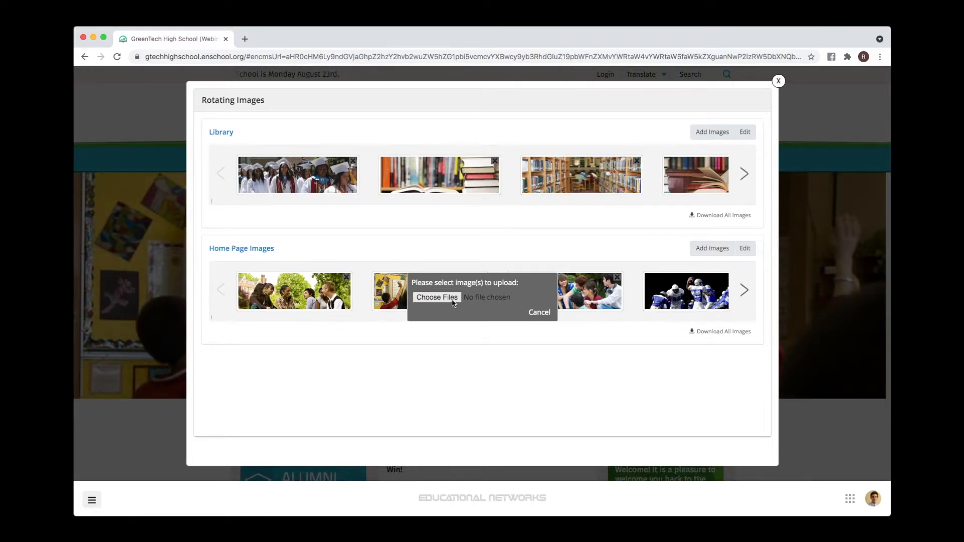
click(437, 298)
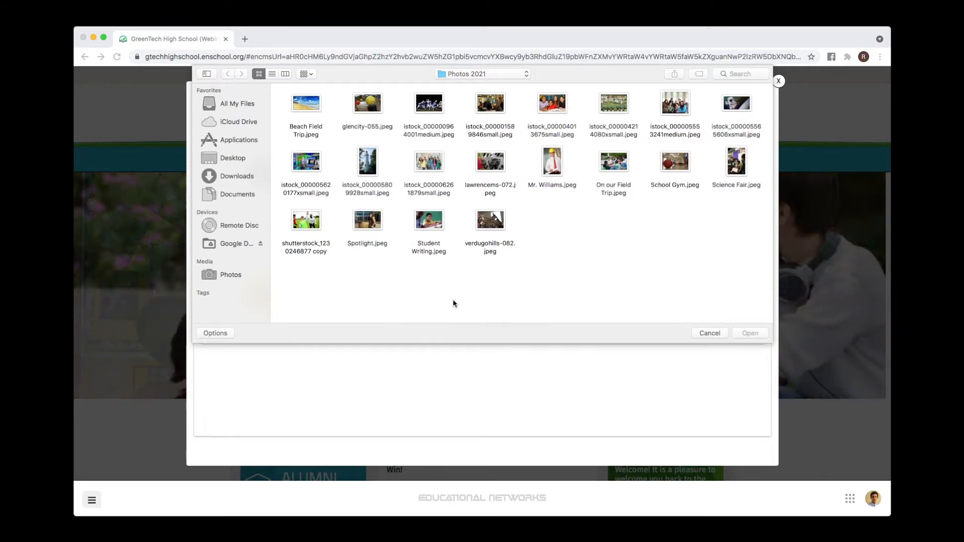
click(683, 98)
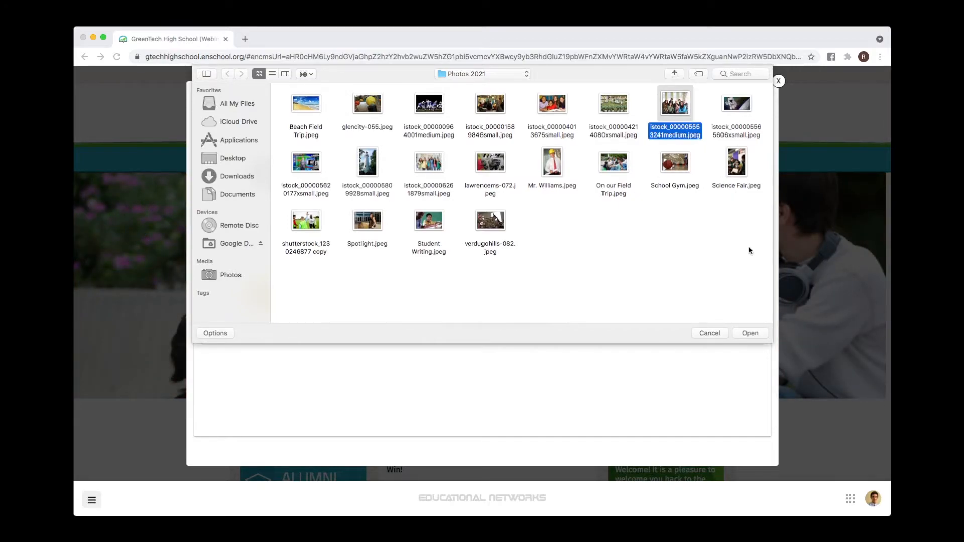
click(750, 333)
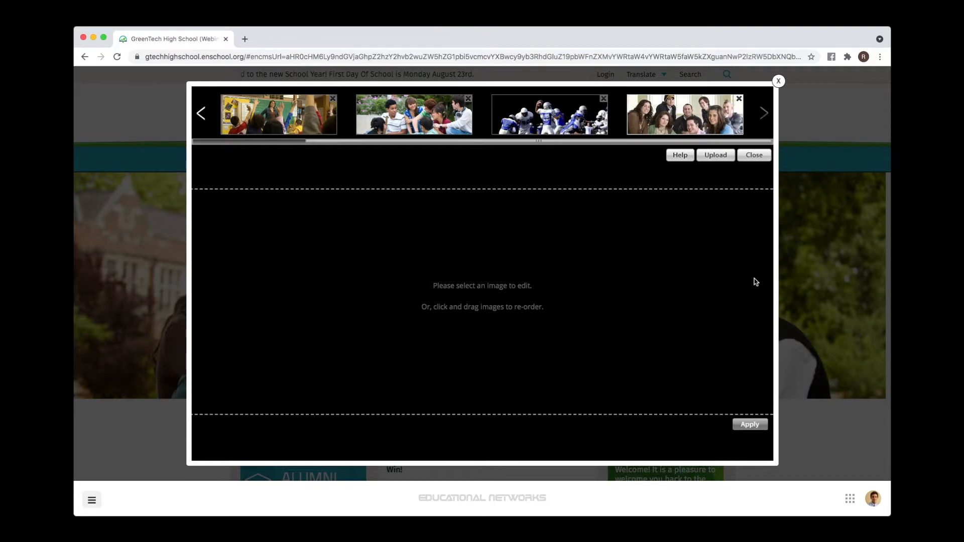
Reposition the new group photo lower in its crop frame to fit the students' heads, and apply the crop
click(695, 103)
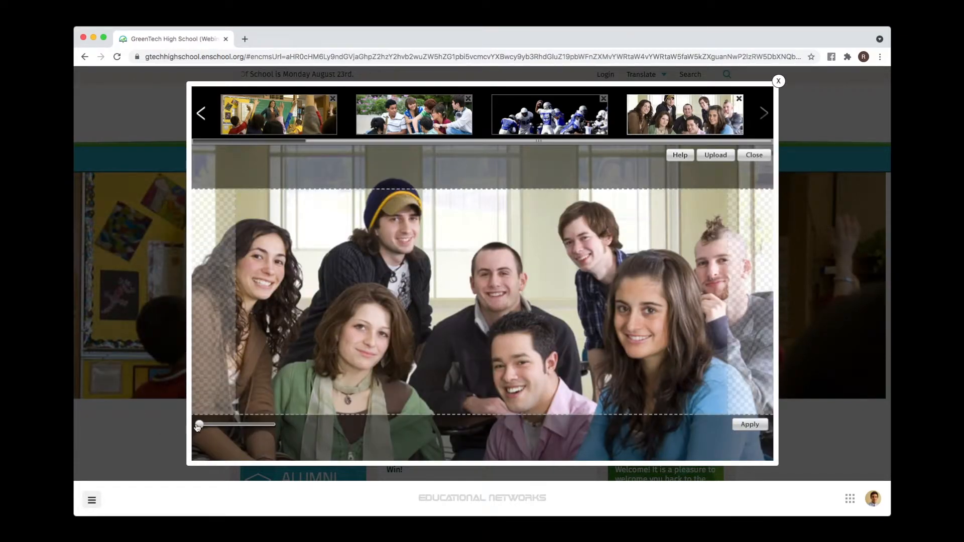
drag(200, 426, 203, 426)
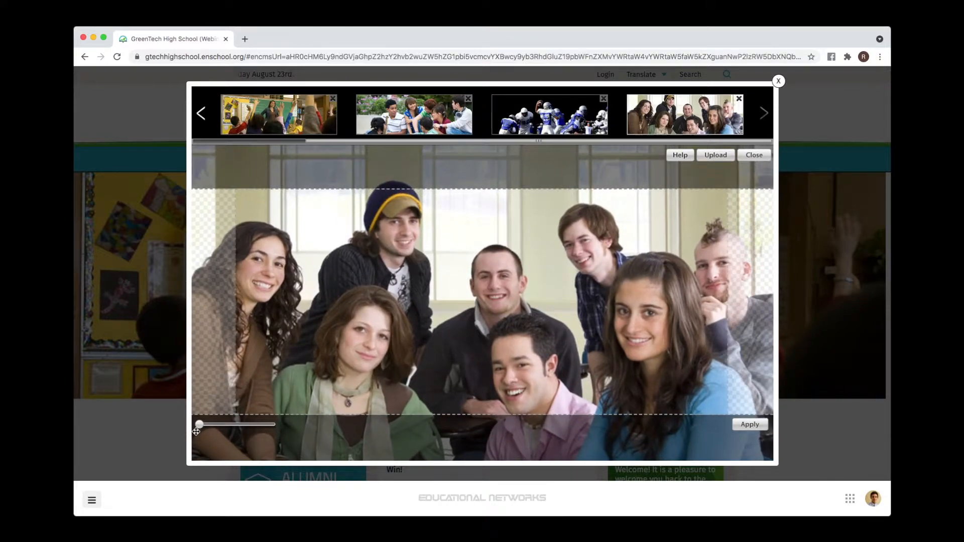
drag(512, 215, 513, 238)
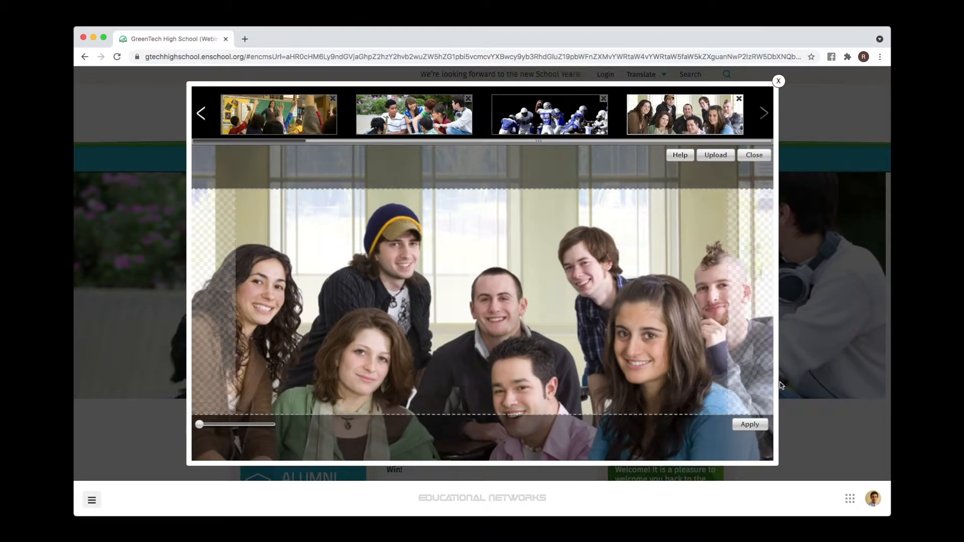
click(758, 428)
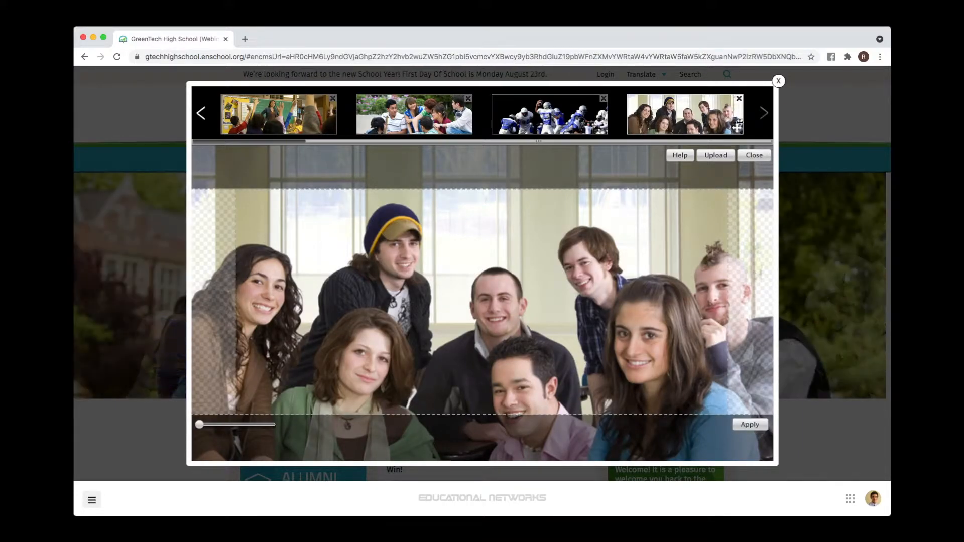
Move the new group photo to the first position in the rotation, close the image editor and refresh the homepage
drag(734, 128, 130, 147)
drag(199, 136, 327, 135)
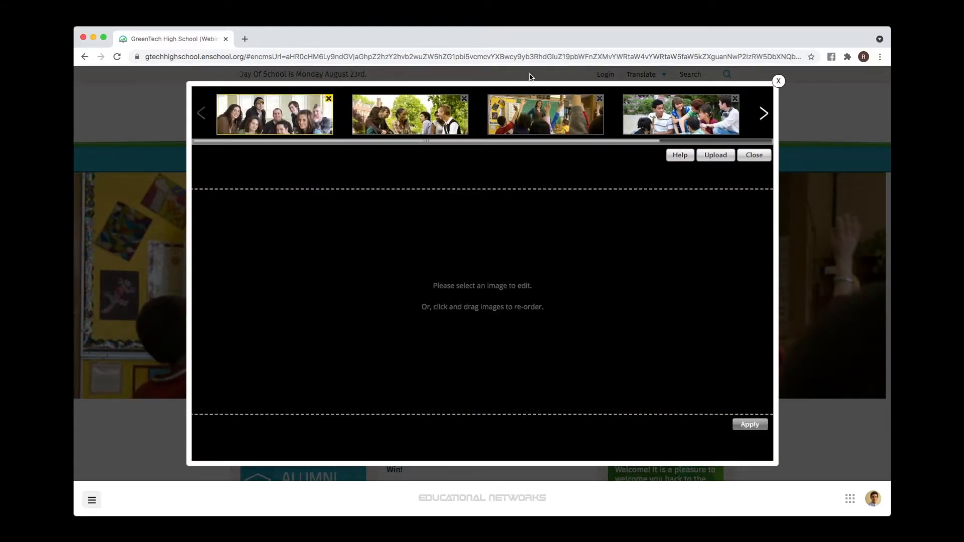
click(778, 81)
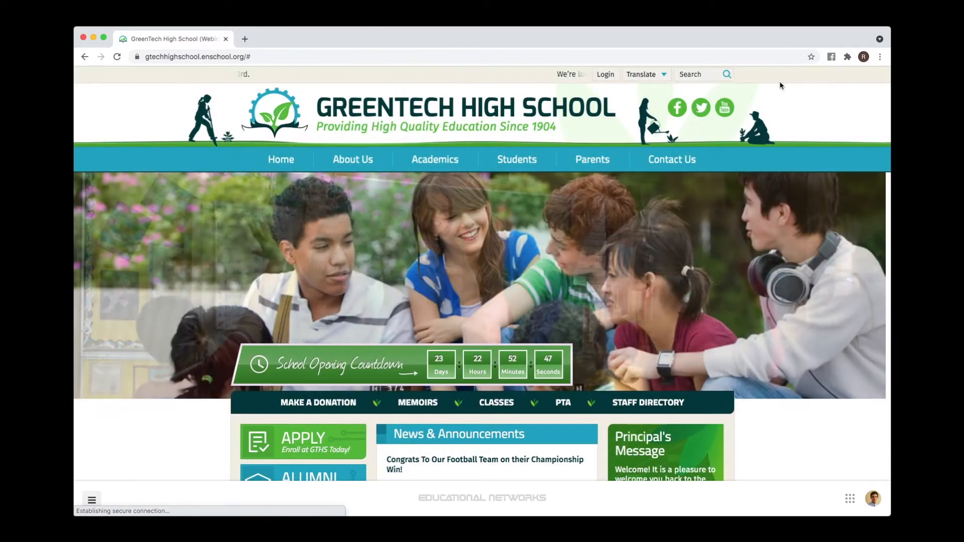
click(116, 57)
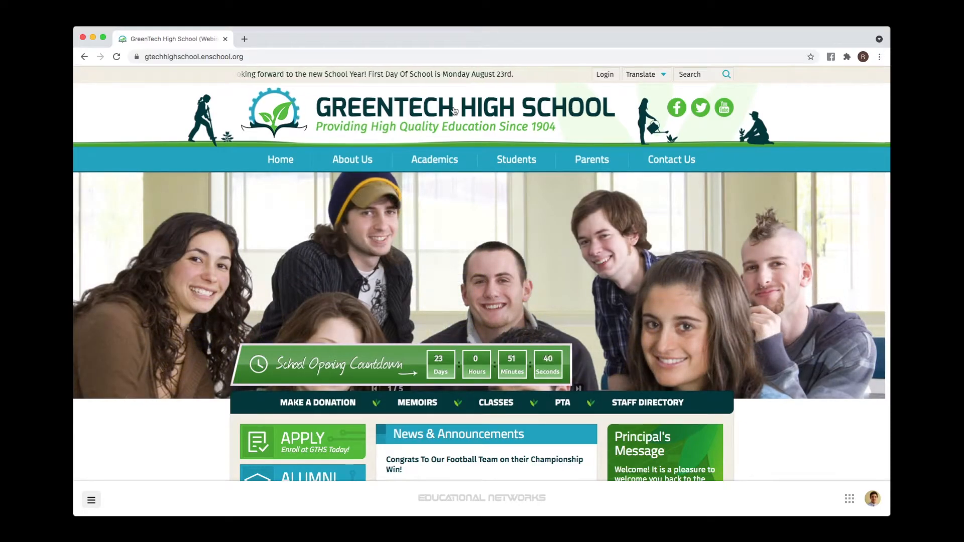
Open the Mission Statement page under About Us and insert a "Photo in the center" block below its text
mouse_move(360, 161)
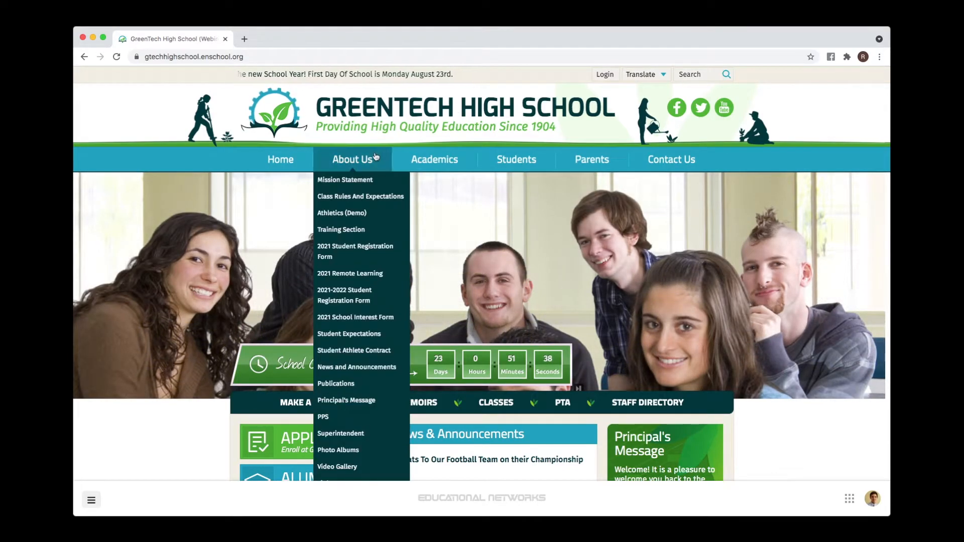
click(367, 177)
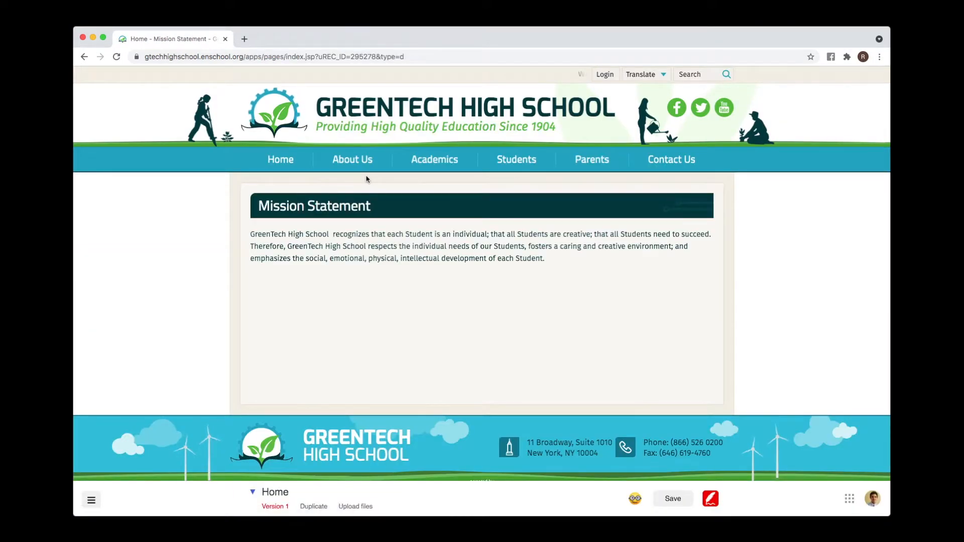
click(407, 234)
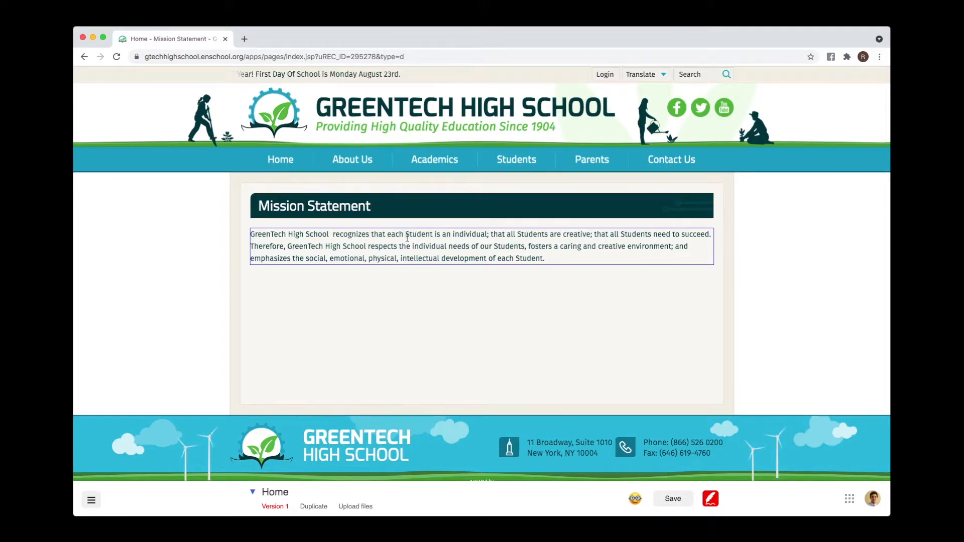
right_click(563, 258)
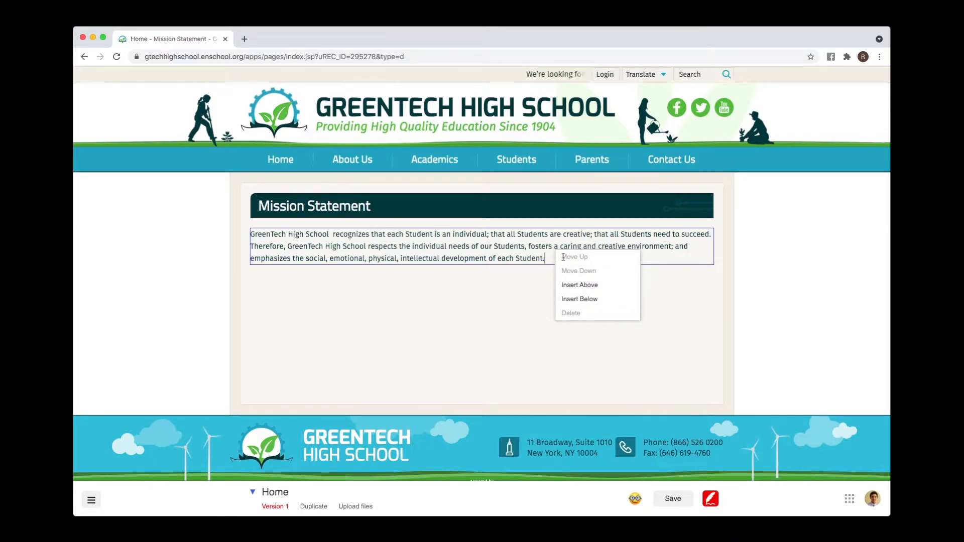
click(586, 300)
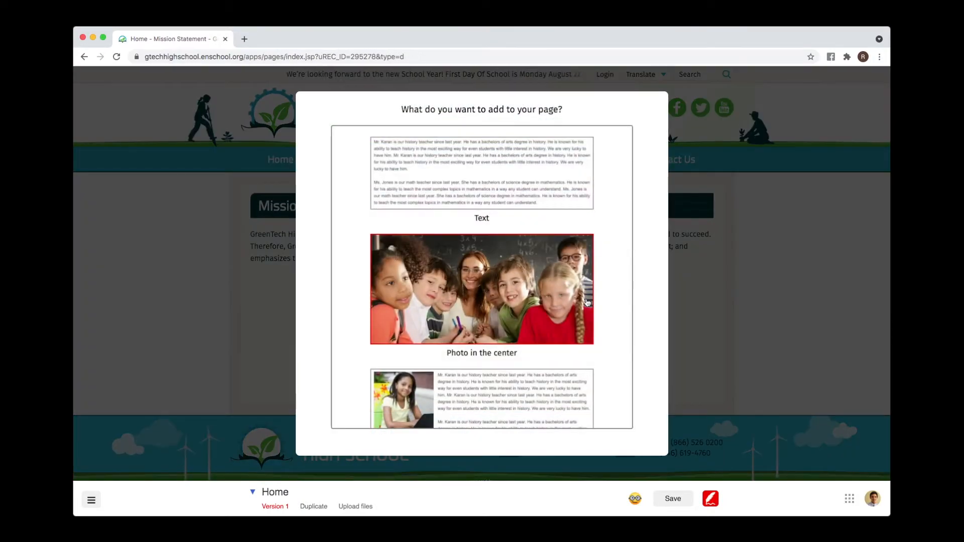
scroll(578, 247, down, 10)
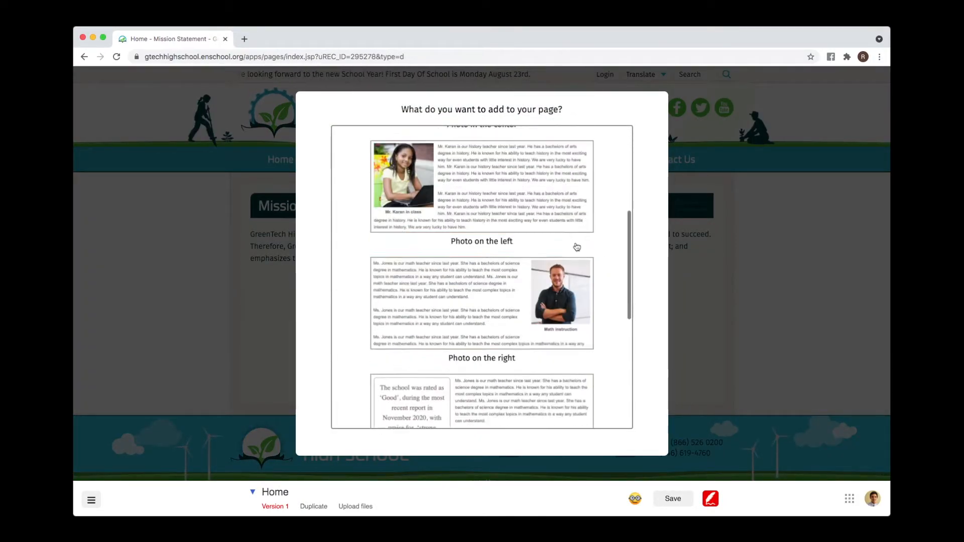
scroll(576, 246, up, 8)
scroll(577, 246, up, 3)
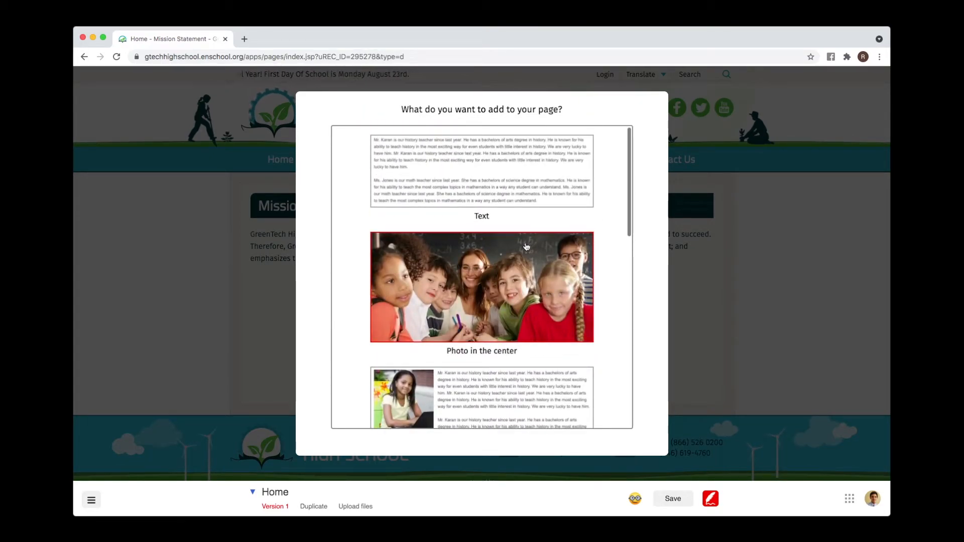
click(527, 249)
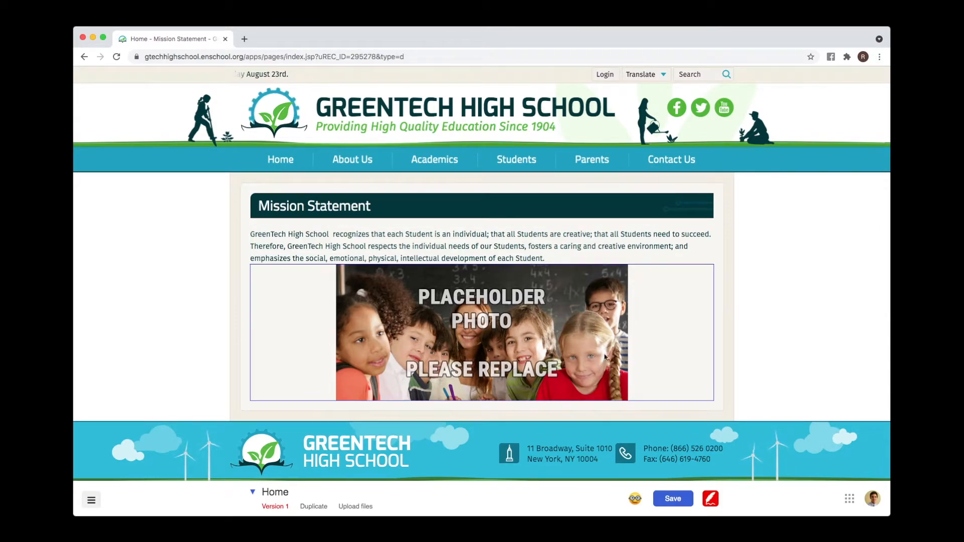
click(790, 539)
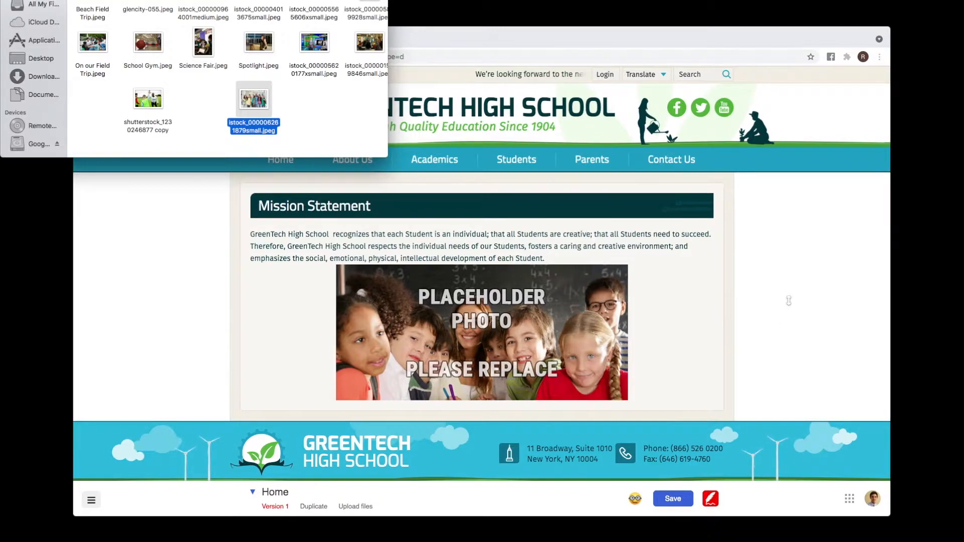
scroll(259, 96, right, 1)
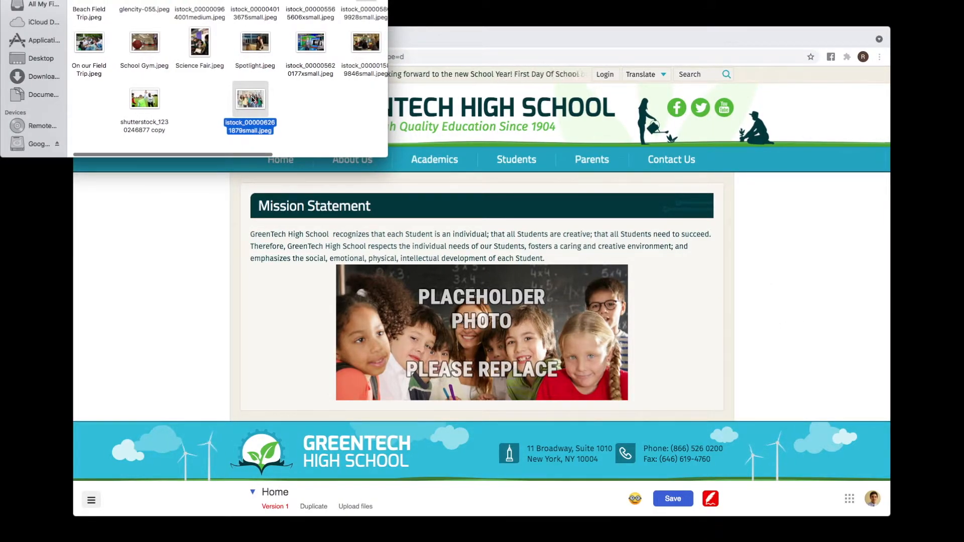
drag(253, 100, 462, 307)
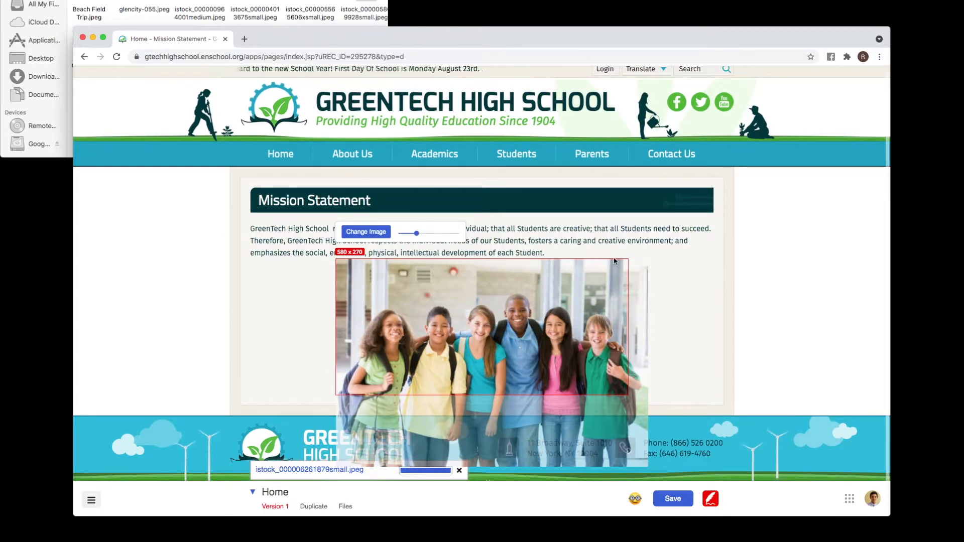
click(684, 270)
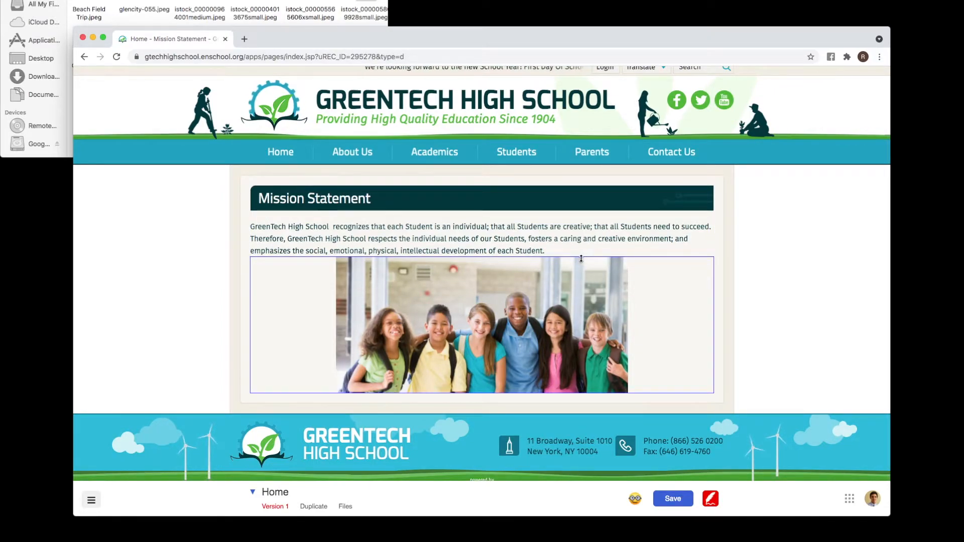
Add a small gap between the mission statement text and the photo, and save the page
drag(581, 258, 581, 269)
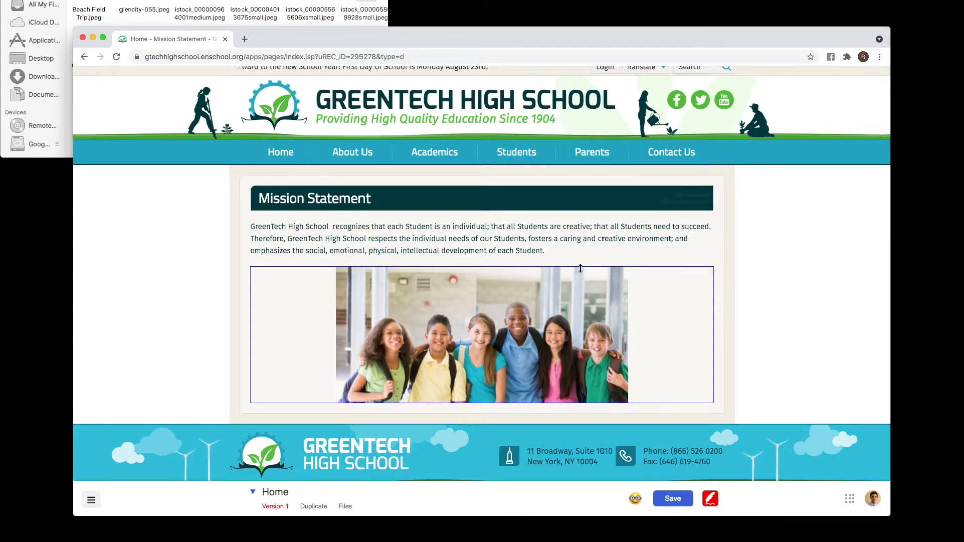
drag(581, 268, 580, 268)
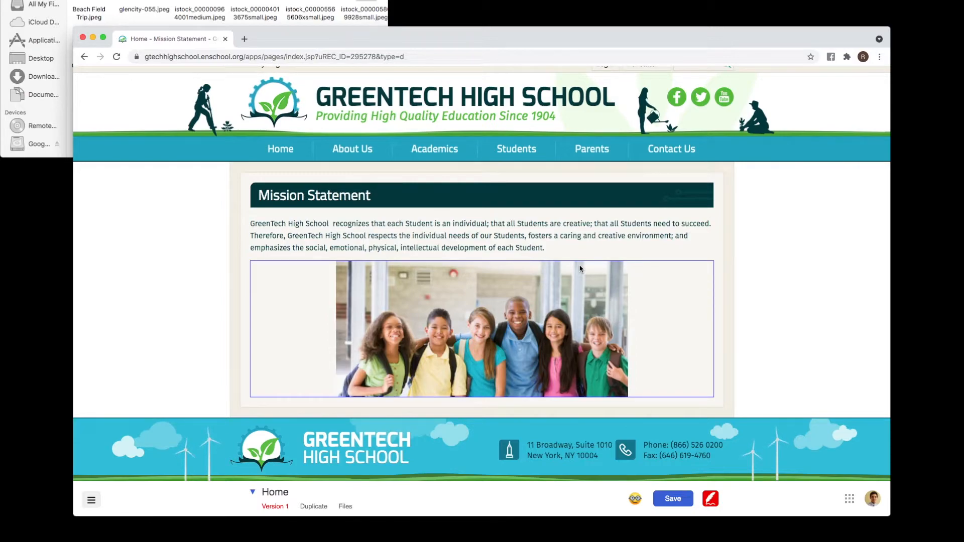
click(673, 499)
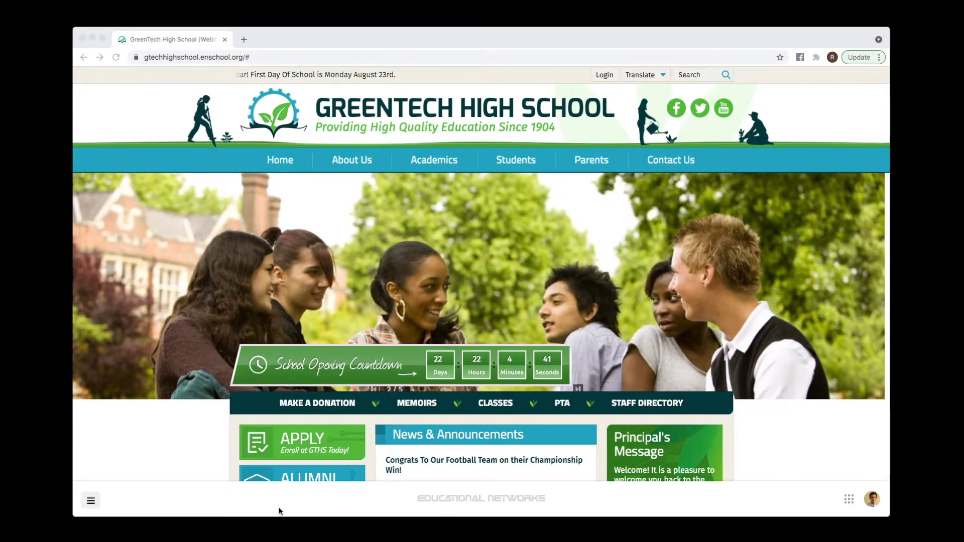
Add a new extra section named "Athletics" to the website, save it and return to the homepage
click(91, 502)
click(91, 502)
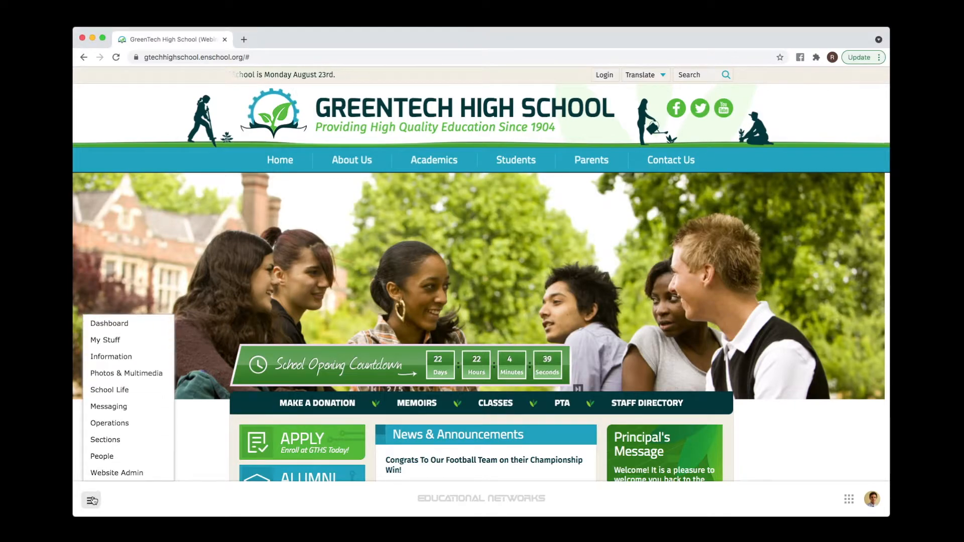
mouse_move(133, 446)
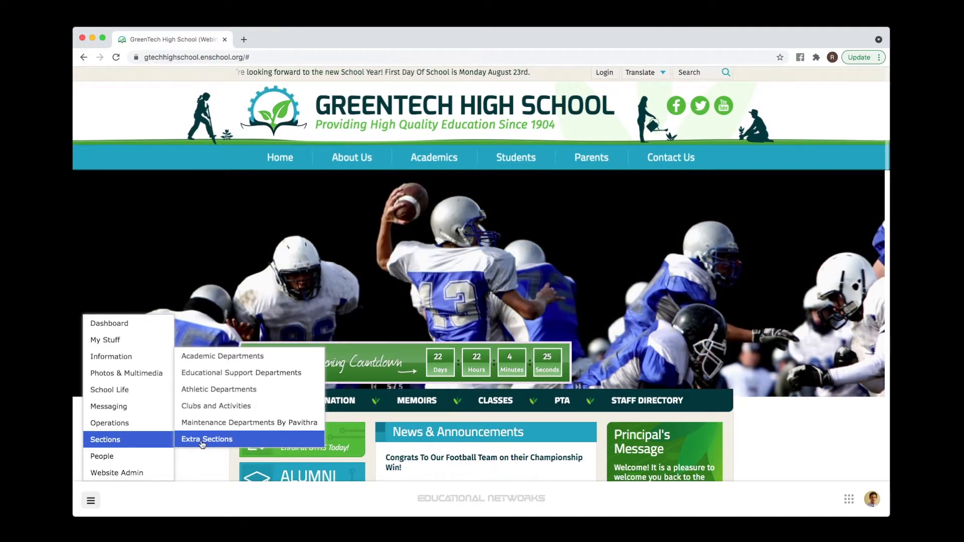
click(202, 440)
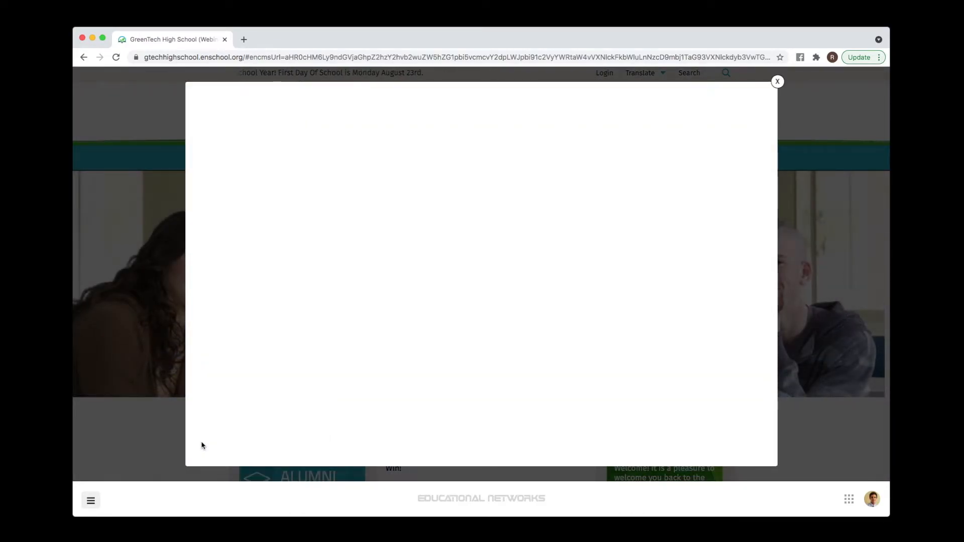
click(726, 131)
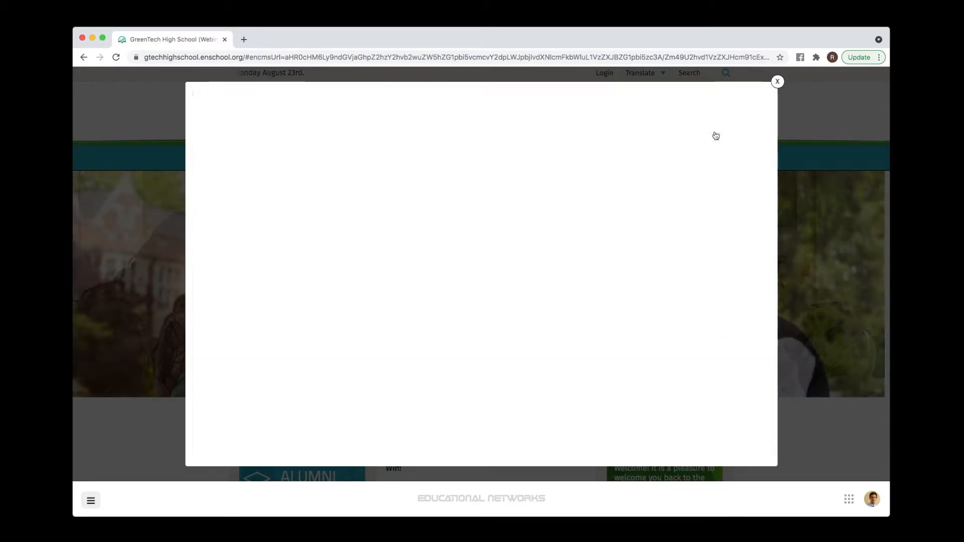
click(457, 144)
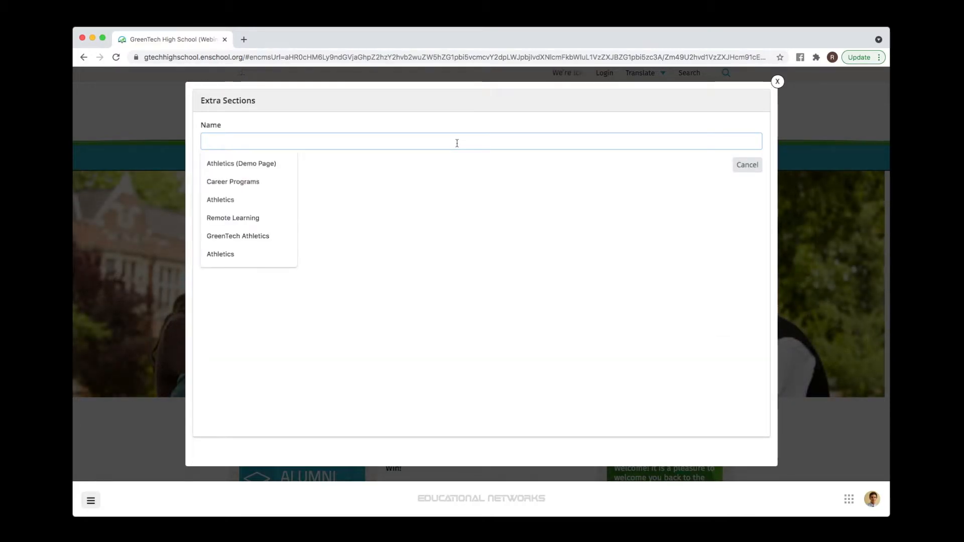
text(Athle)
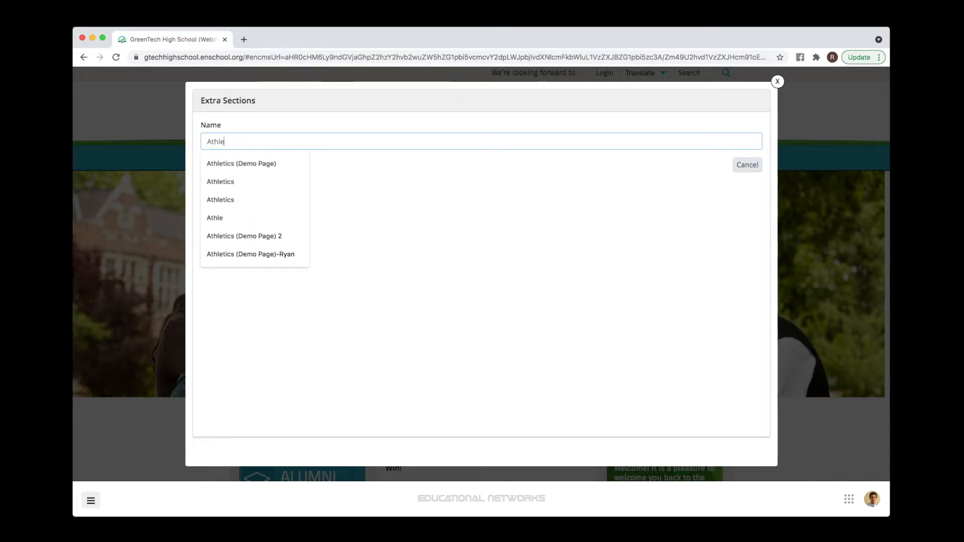
text(tics)
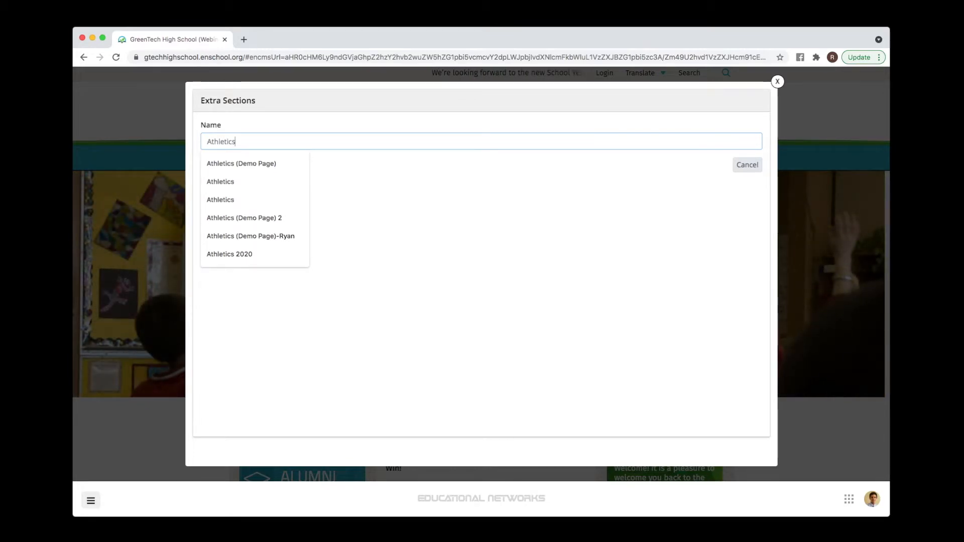
click(403, 231)
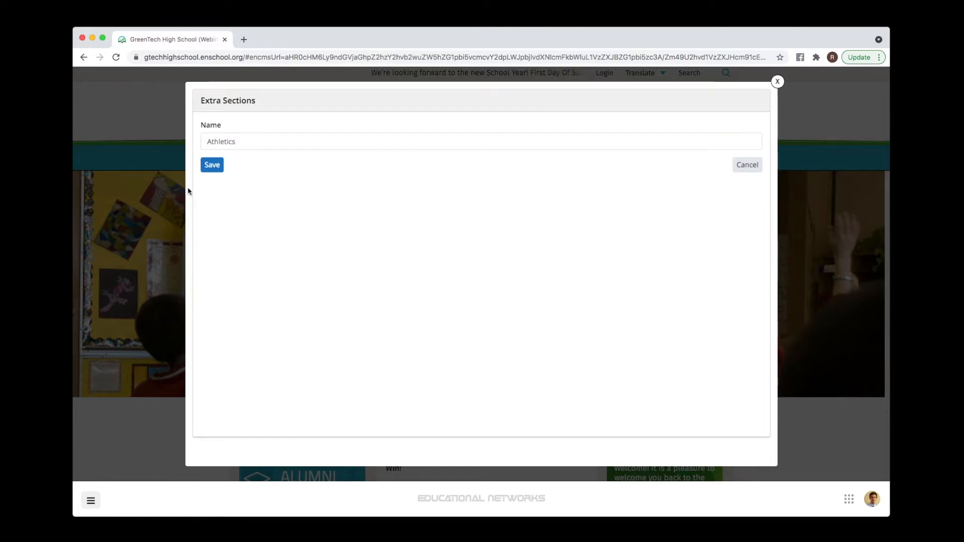
click(212, 166)
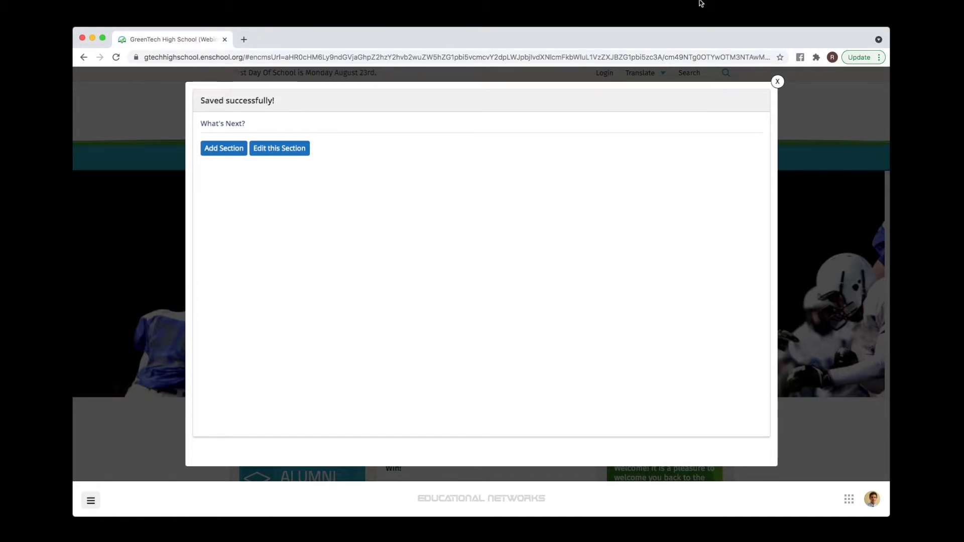
click(777, 81)
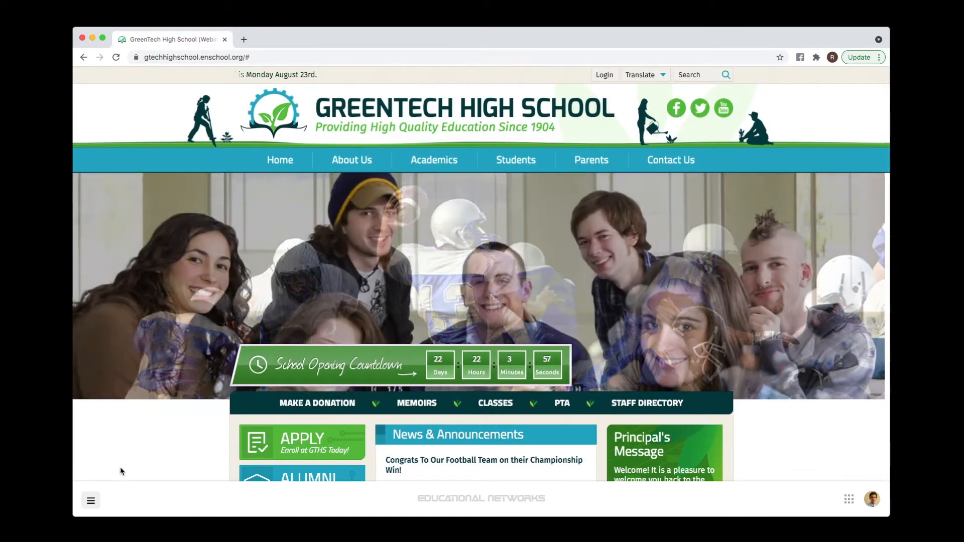
Open the Athletics section from the list of extra sections
click(91, 502)
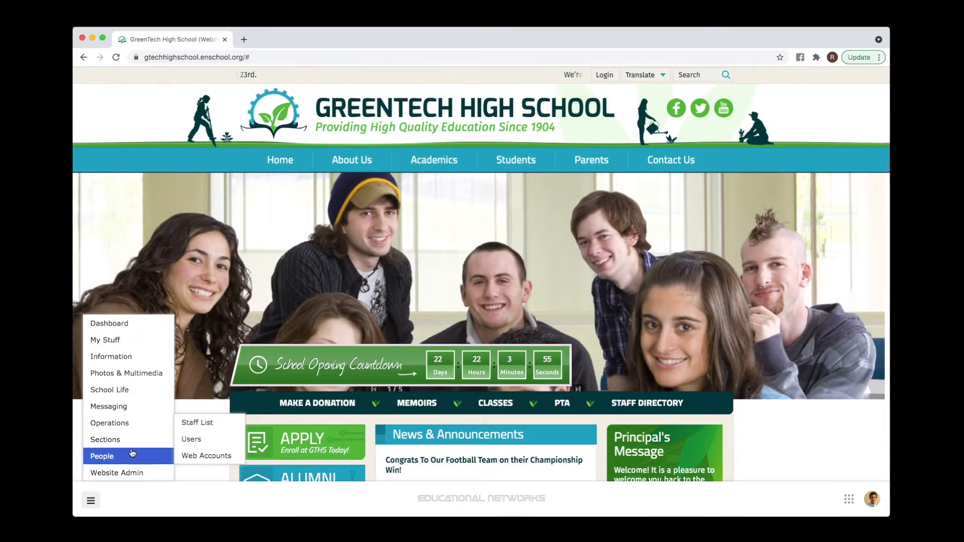
mouse_move(106, 440)
click(184, 440)
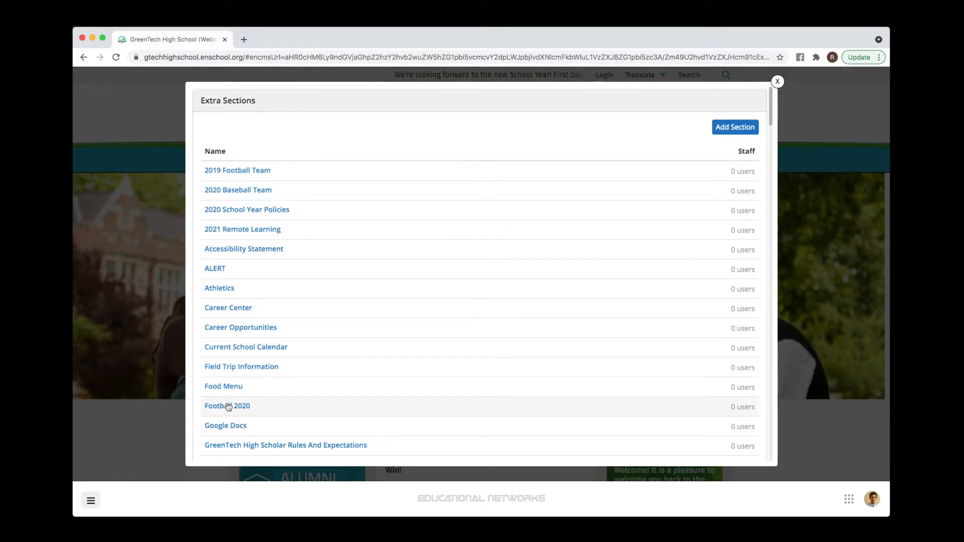
click(221, 290)
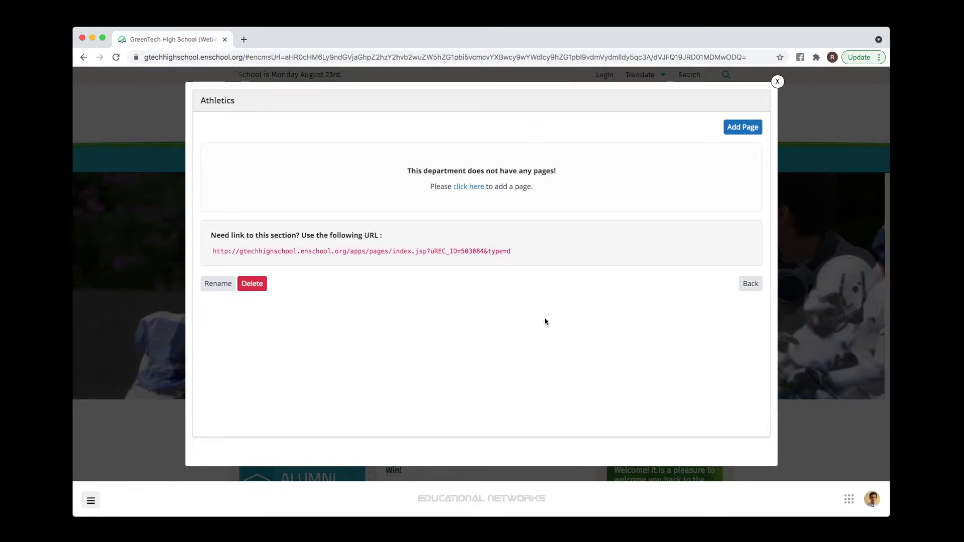
Create a new page of type Other titled "Home" in the Athletics section
click(740, 127)
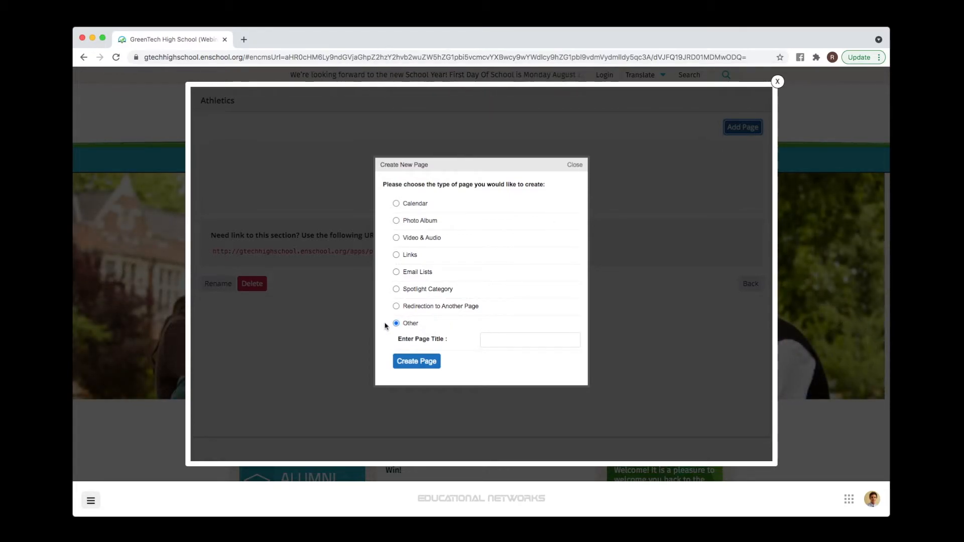
click(492, 337)
text(H)
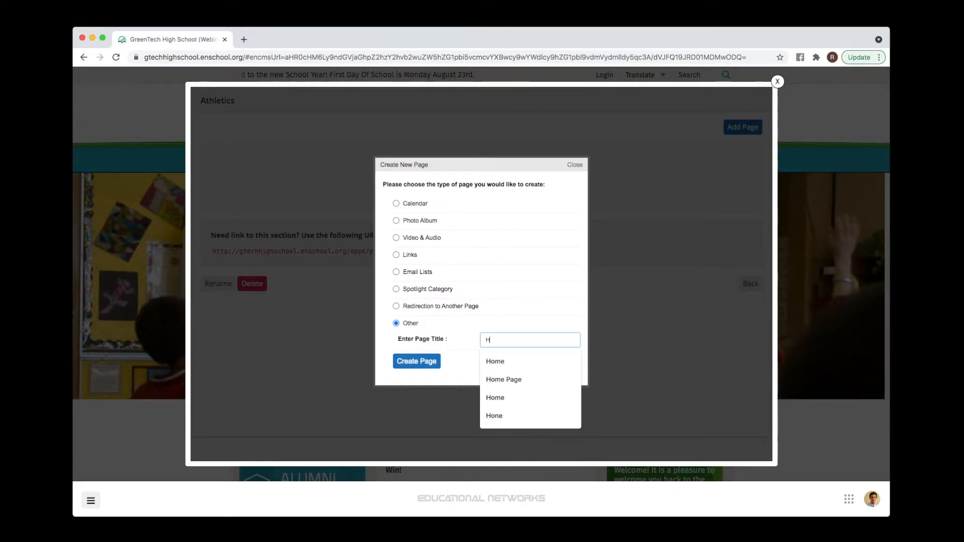
text(ome)
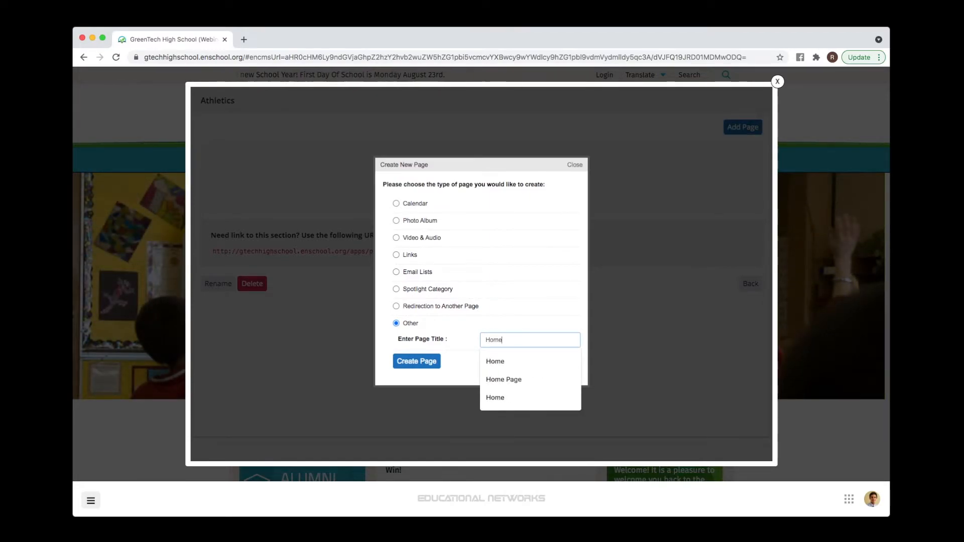
click(481, 317)
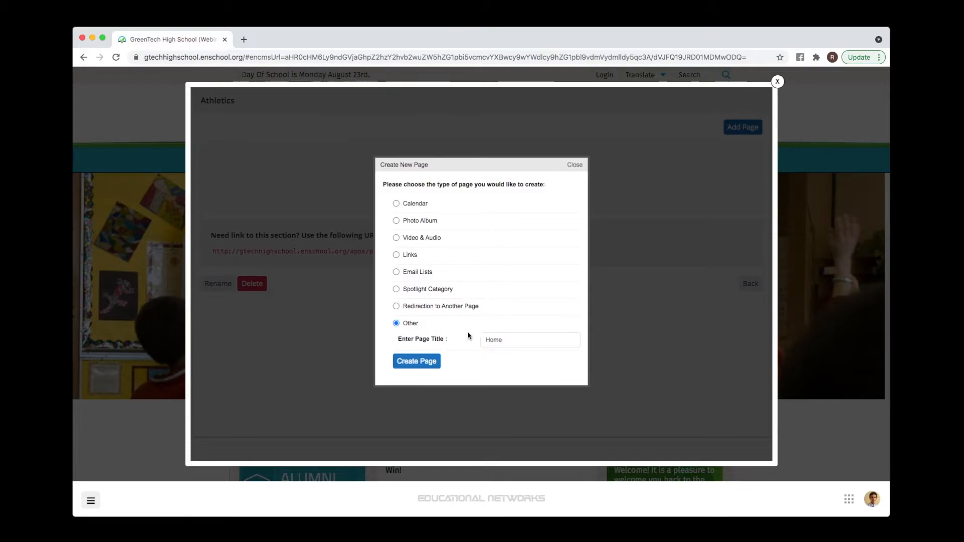
click(435, 364)
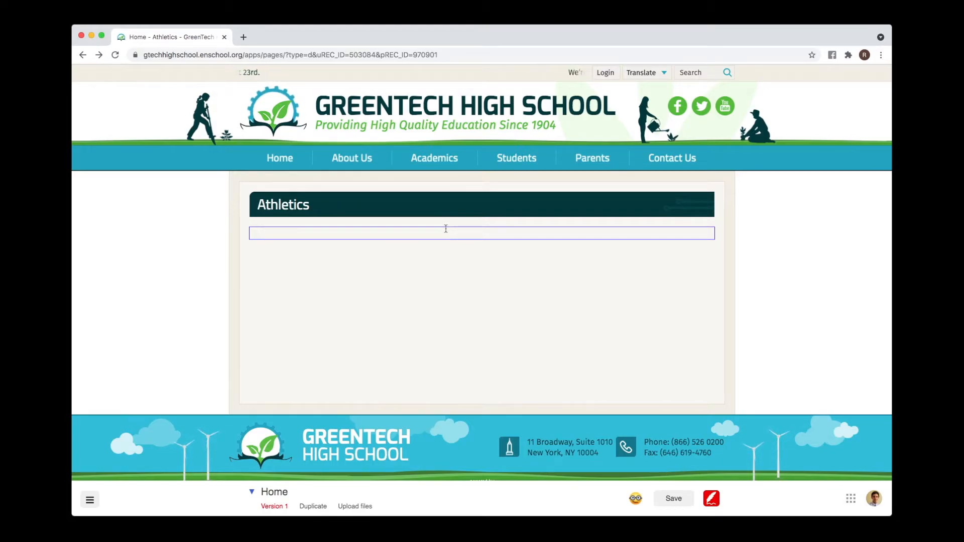
Copy the sports program paragraph starting "For over a Century" from the notes window into the Athletics page's empty text block
click(865, 2)
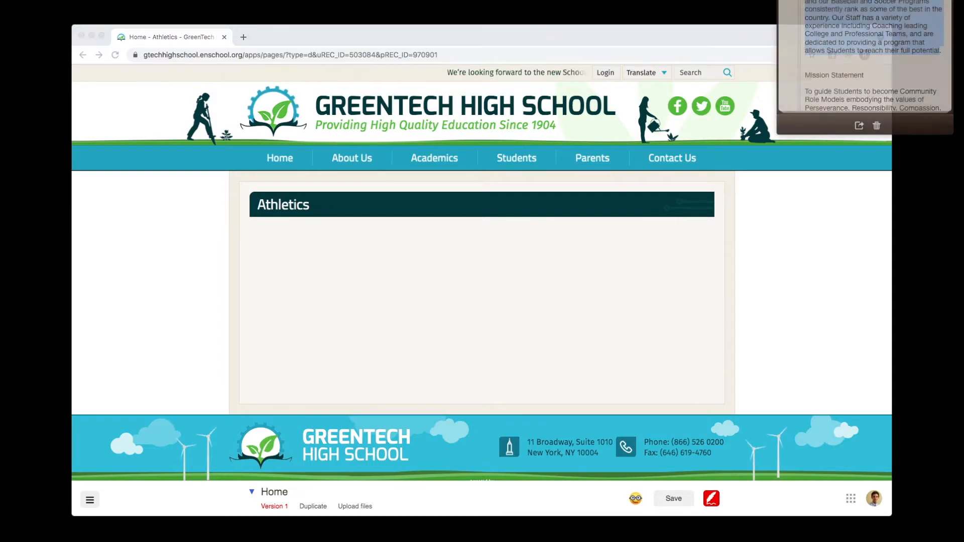
right_click(836, 9)
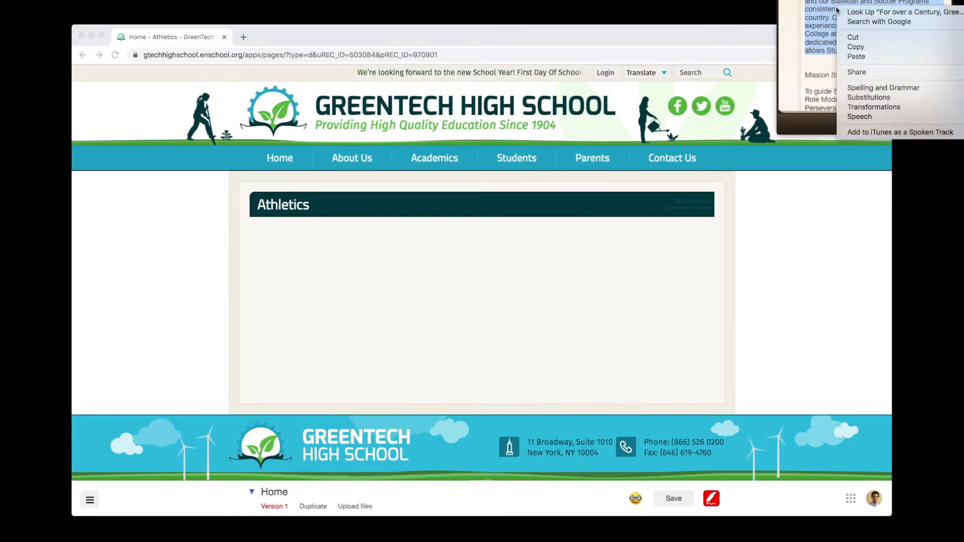
click(863, 43)
click(865, 2)
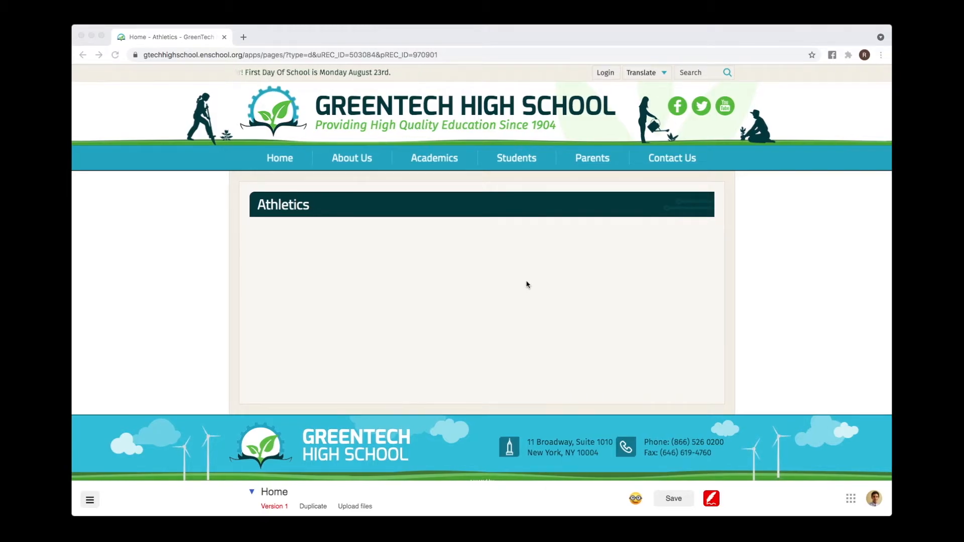
click(444, 234)
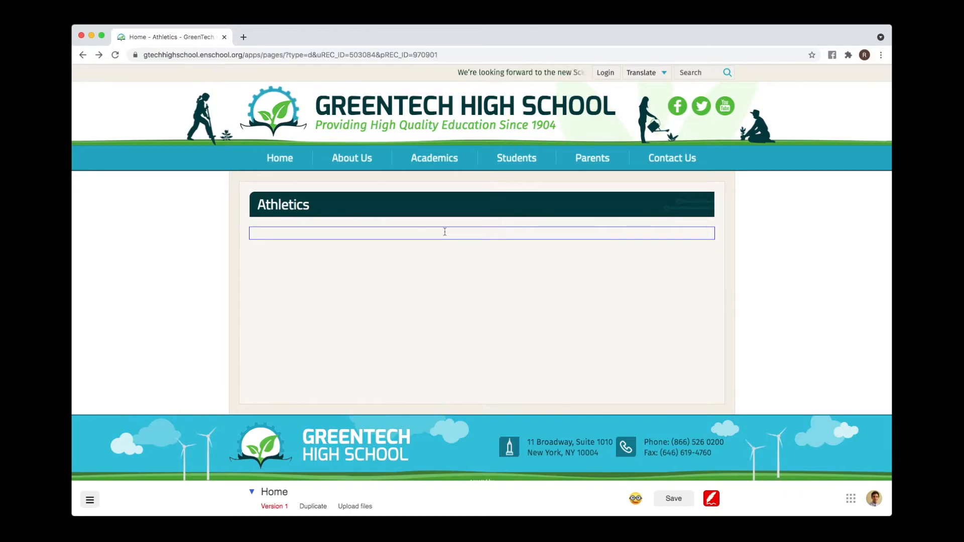
right_click(444, 232)
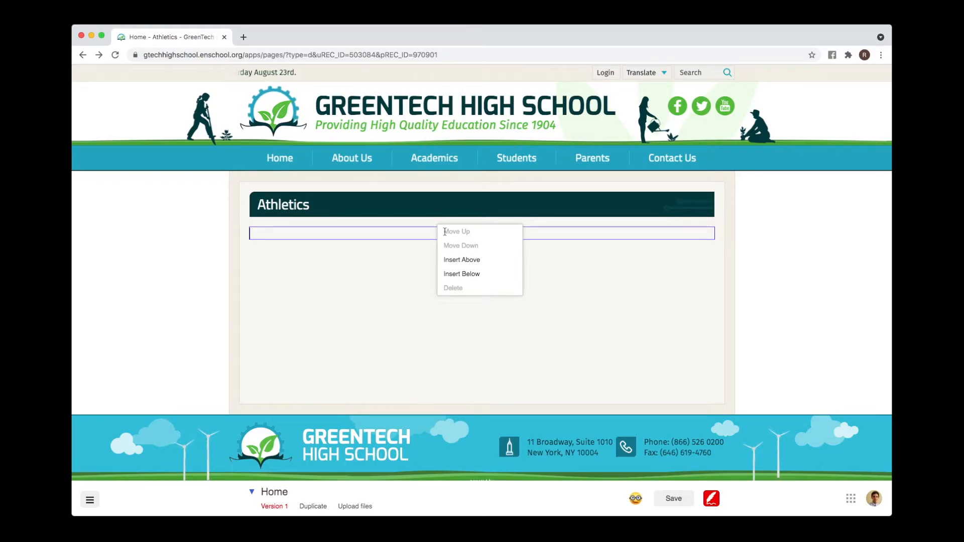
click(359, 232)
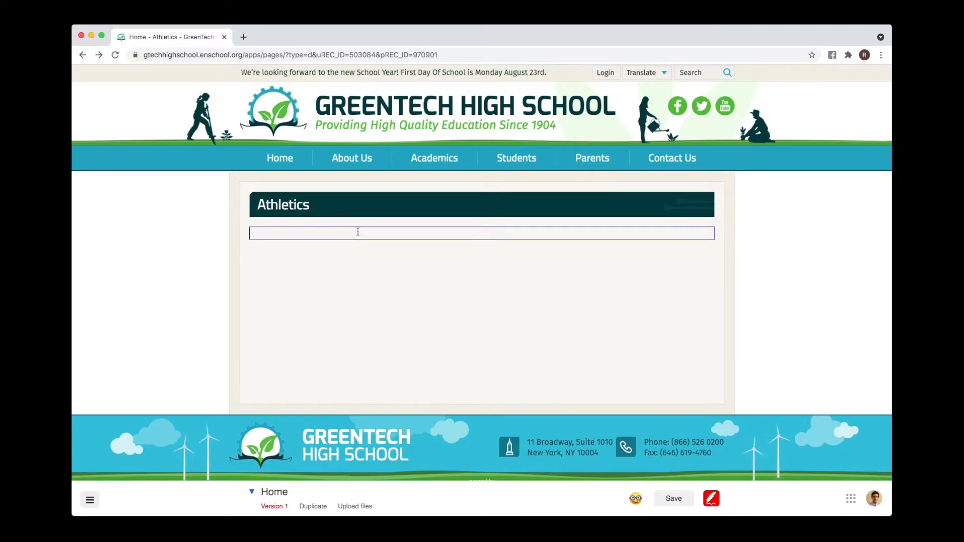
text(For over a Century, GreenTech High School has offered its Students Award Winning Sports Programs. Since the School was founded in 1905, our Football Team has won the State Championships five times, and our Baseball and Soccer Programs consistently rank as some of the best in the country. Our Staff has a variety of experience including Coaching leading College and Professional Teams, and are dedicated to providing a program that allows Students to reach their full potential)
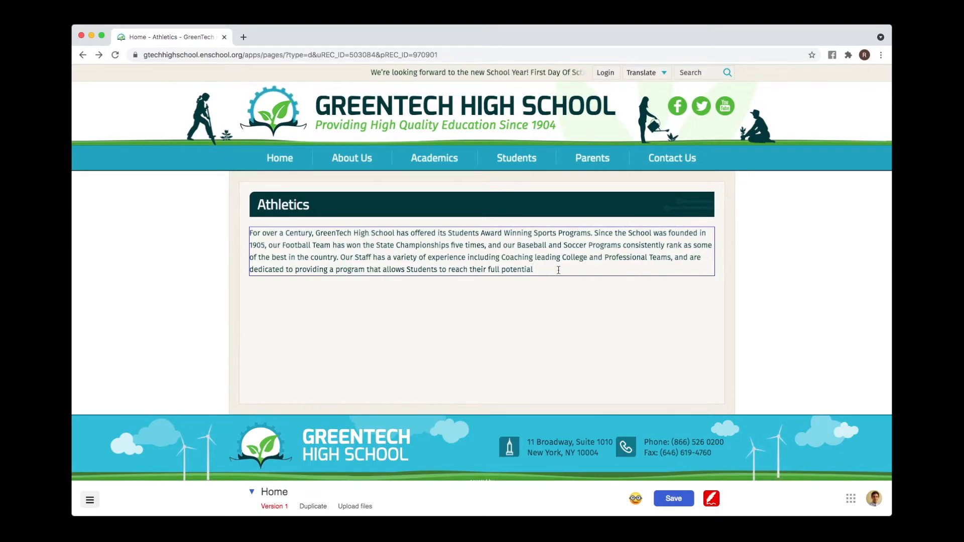
drag(519, 268, 251, 234)
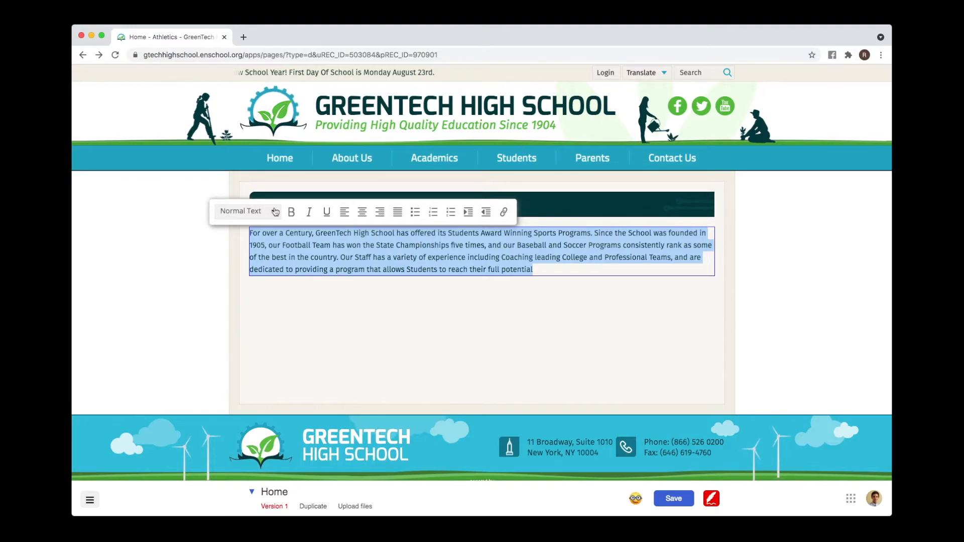
click(325, 213)
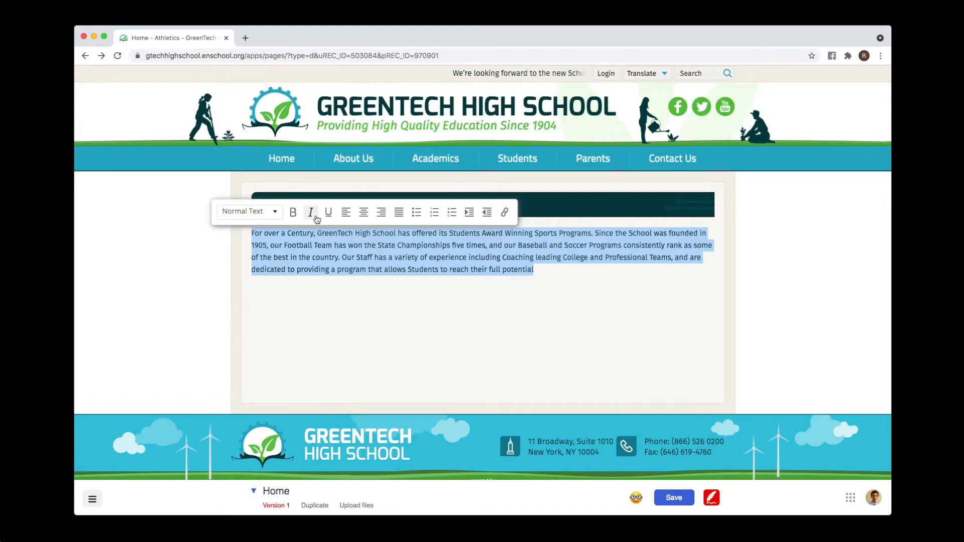
click(276, 213)
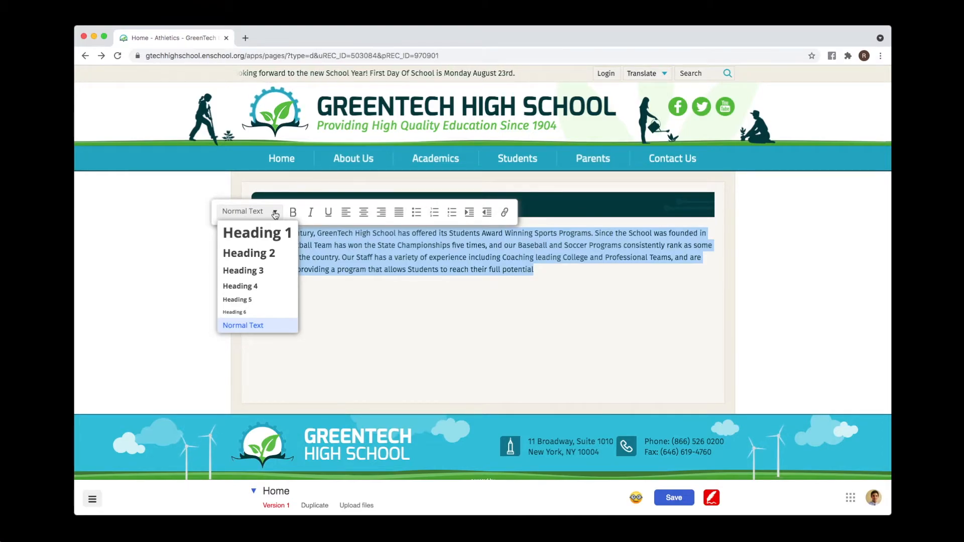
click(324, 246)
Add the title line "GreenTech Athletics" above the paragraph, separated from it by an empty line
click(252, 233)
key(Return)
key(Return)
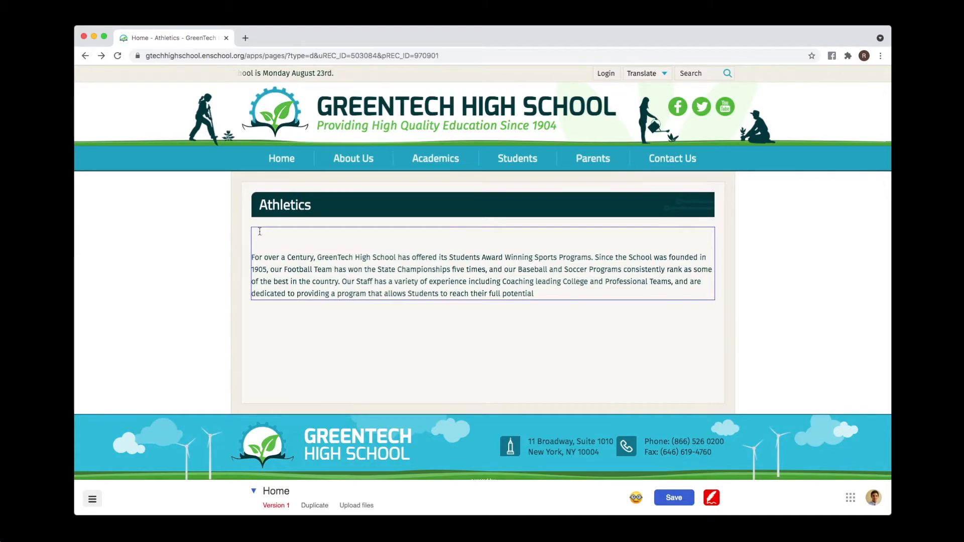
text(Green)
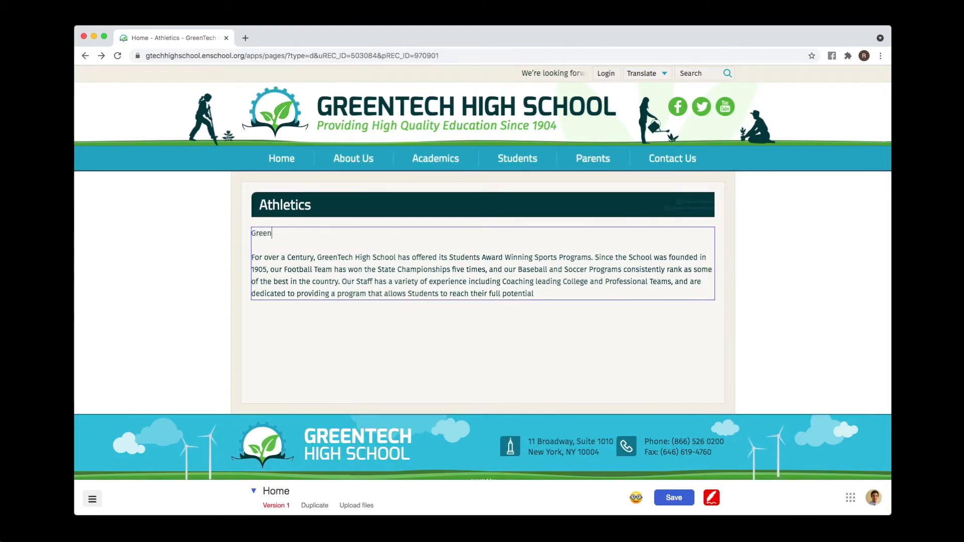
text(Tech At)
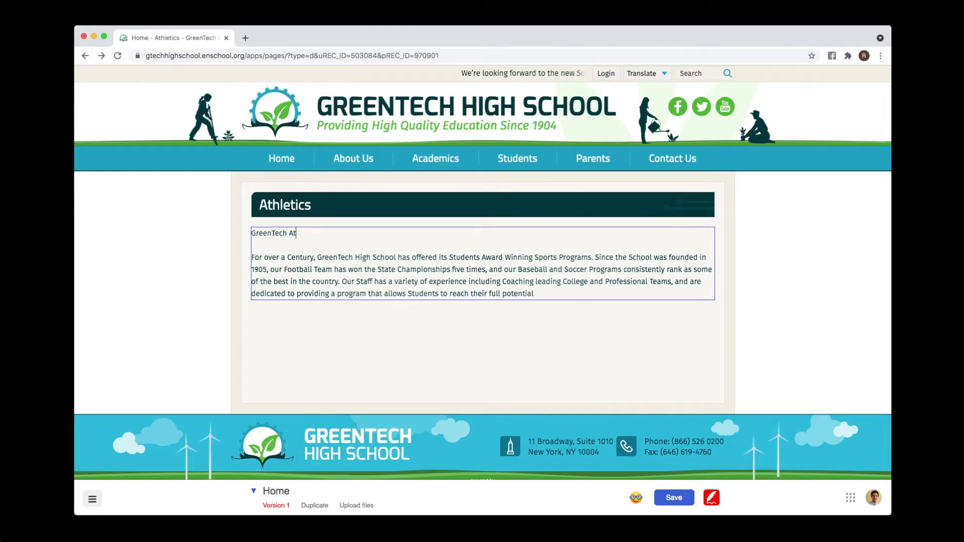
text(hlet)
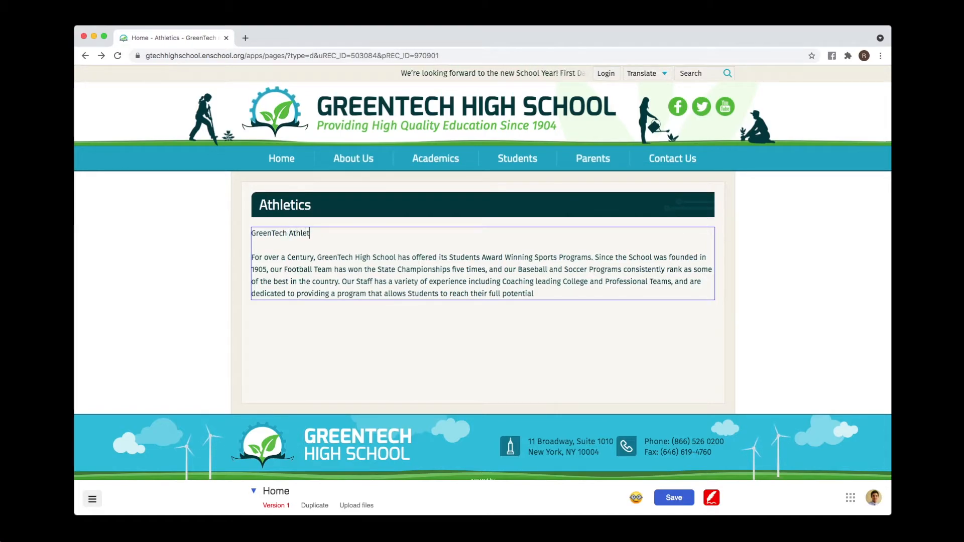
text(ics)
Format the "GreenTech Athletics" title line as Heading 1
drag(319, 234, 252, 235)
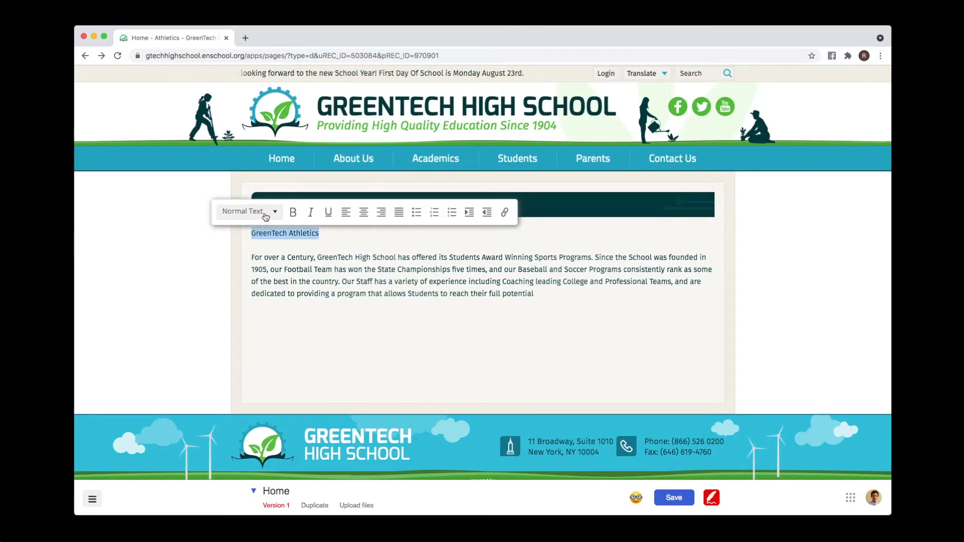
click(266, 216)
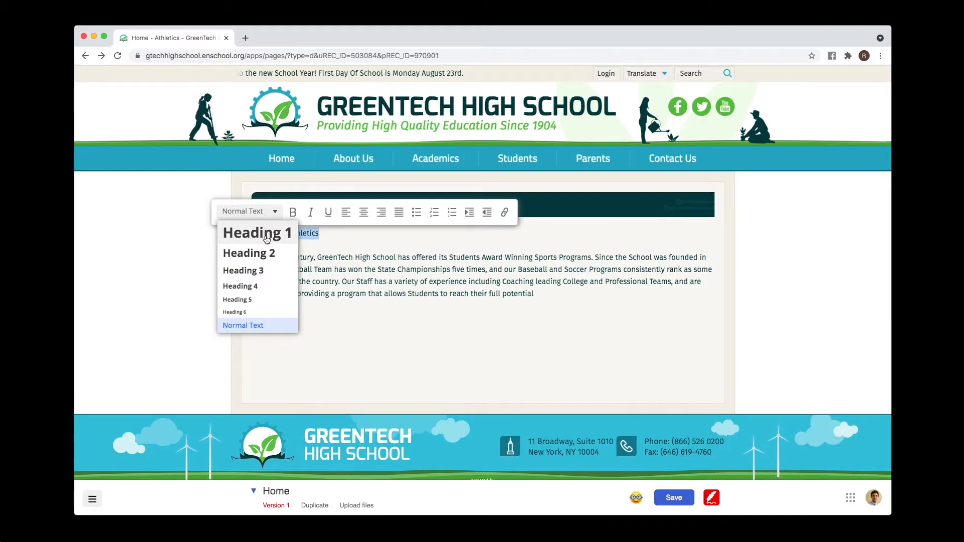
click(265, 234)
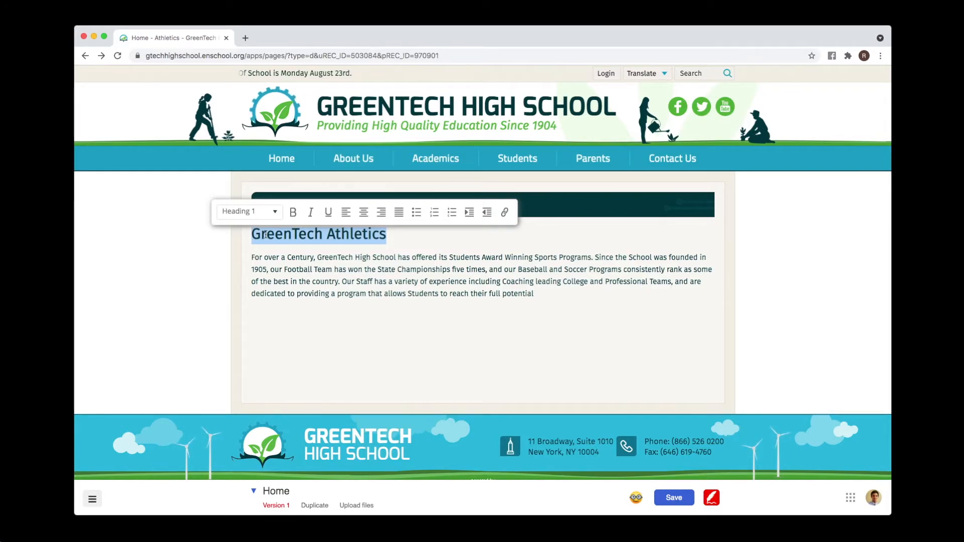
Add a "Mission Statement" line below the sports program paragraph, separated from it by an empty line
click(564, 295)
key(Return)
key(Return)
text(Mission State)
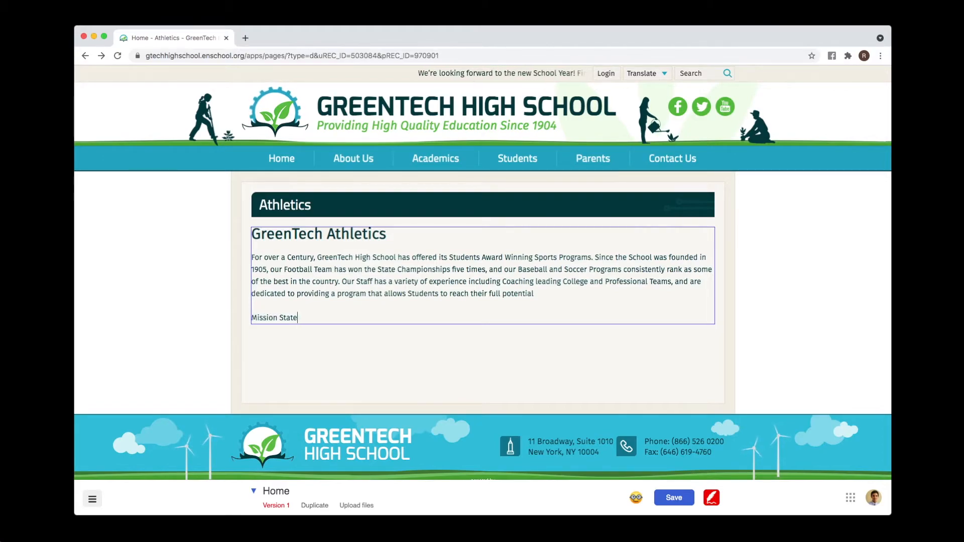
text(ment)
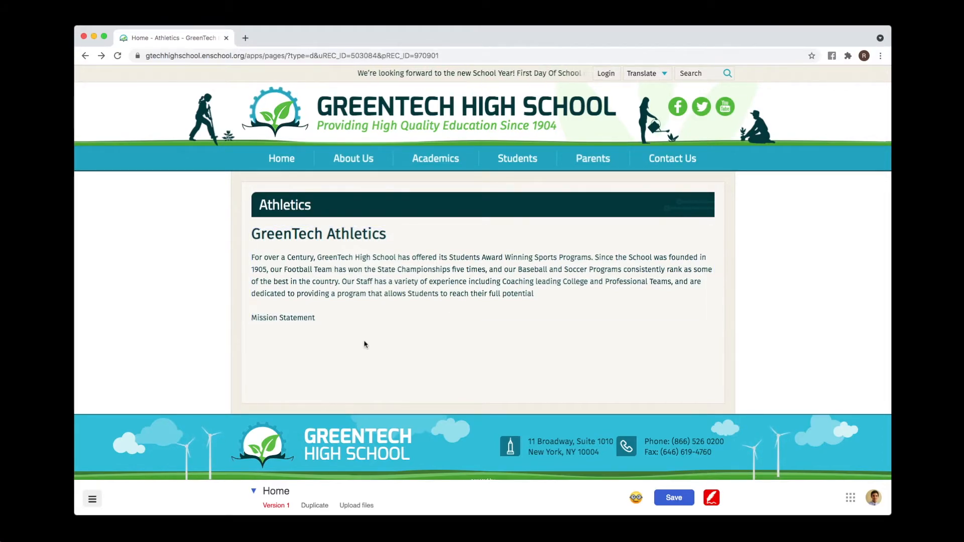
Format the "Mission Statement" line as Heading 2
drag(318, 320, 248, 318)
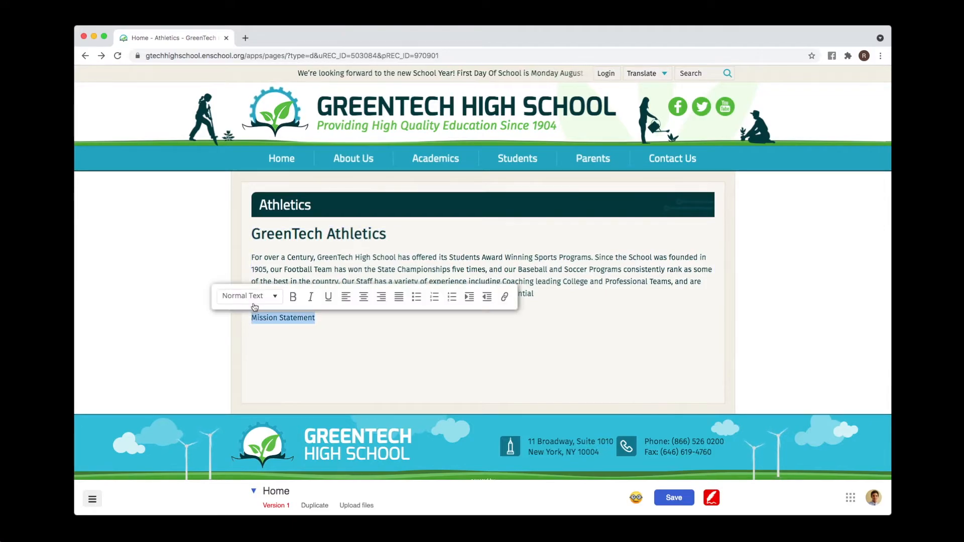
click(255, 297)
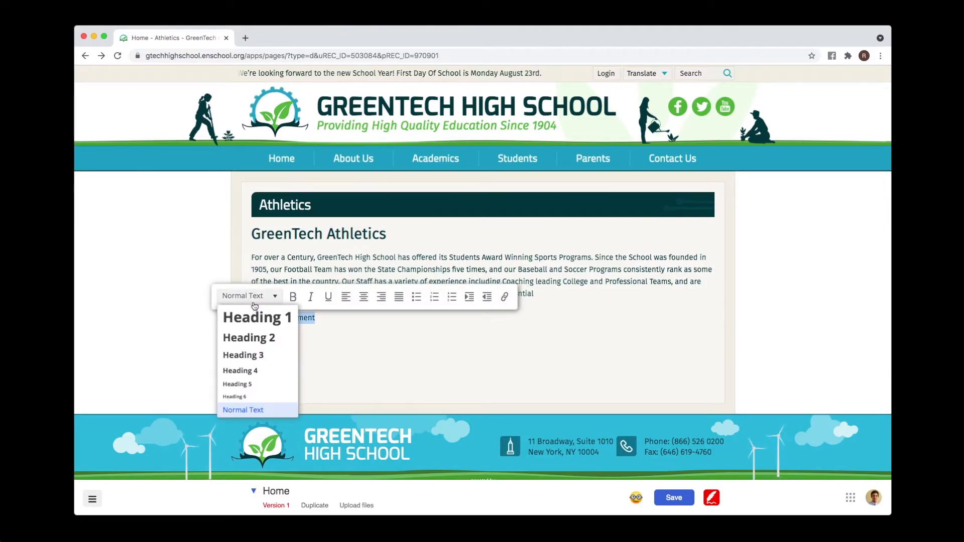
click(257, 339)
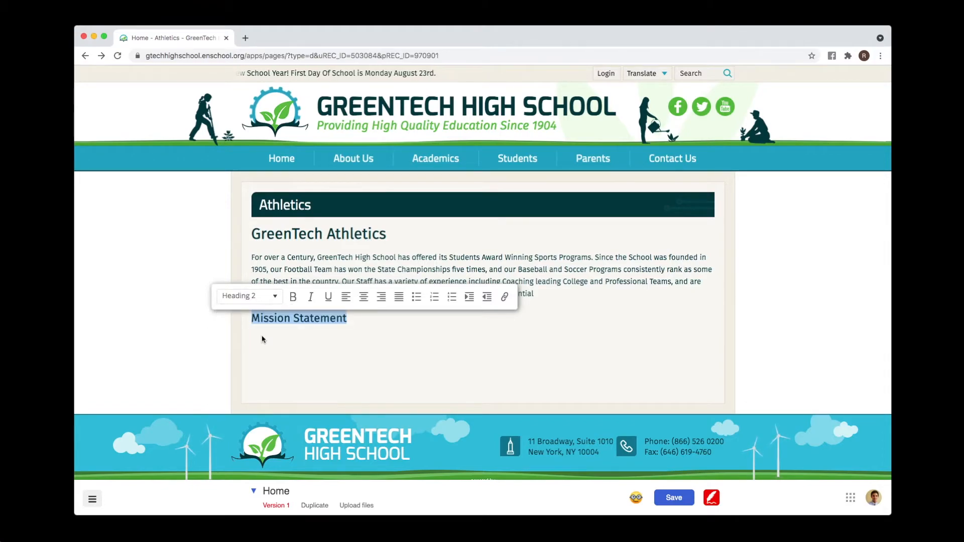
click(304, 327)
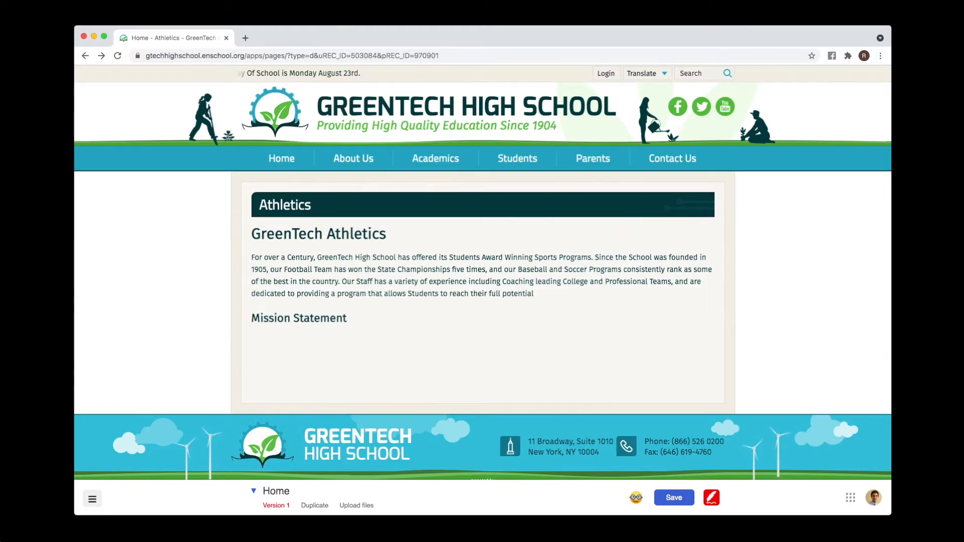
Copy the mission text starting "To guide Students to become Community Role Models" from the notes window into a new line under the Mission Statement heading
key(super+Tab)
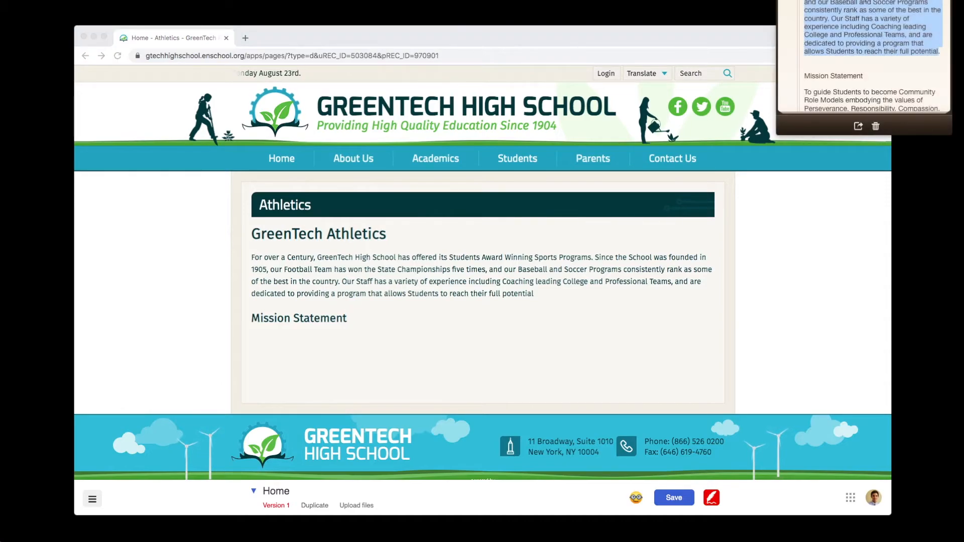
scroll(850, 54, down, 5)
scroll(850, 55, up, 3)
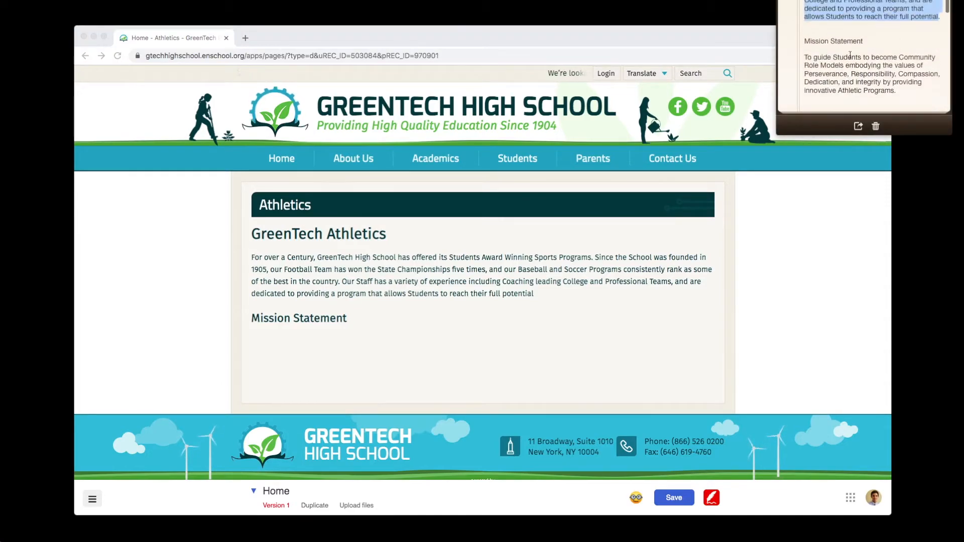
drag(898, 97, 803, 61)
right_click(820, 64)
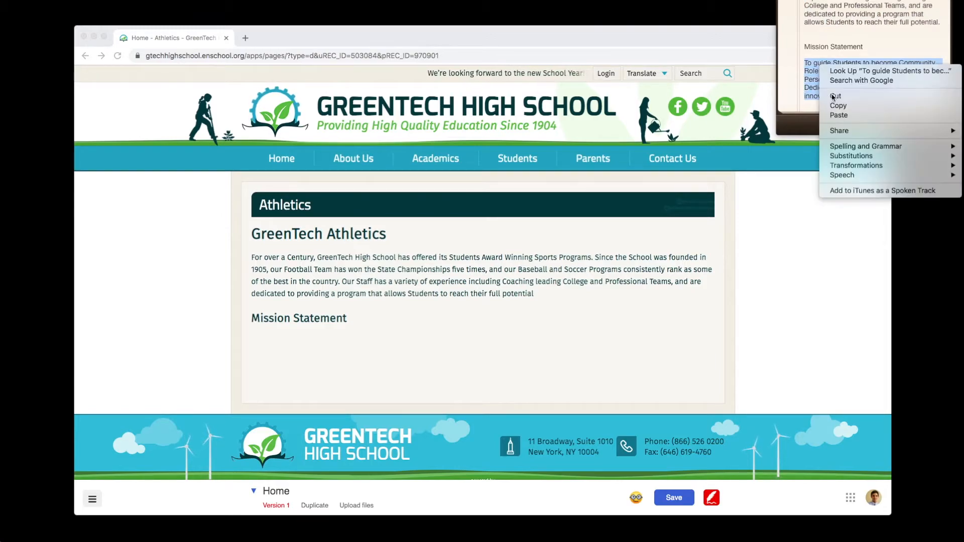
click(839, 106)
click(339, 329)
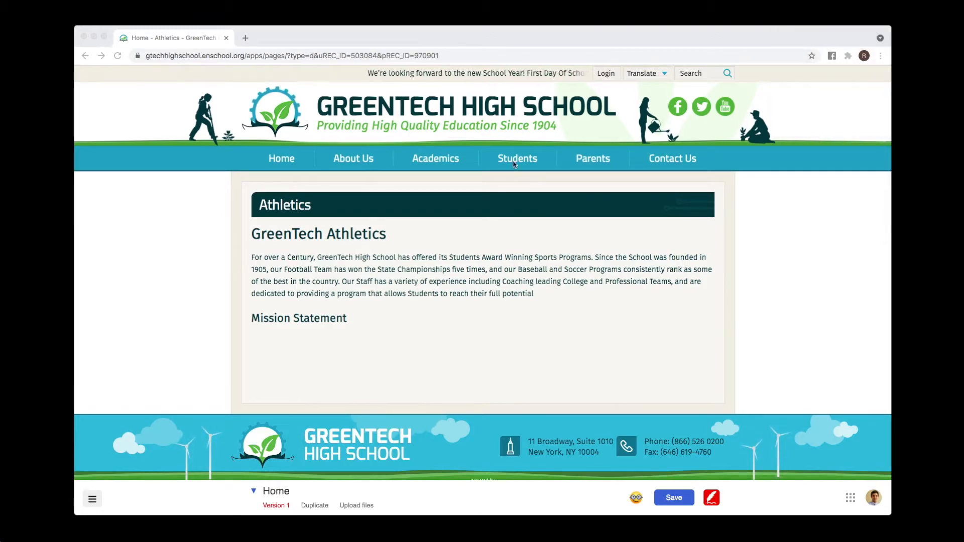
click(339, 329)
key(Return)
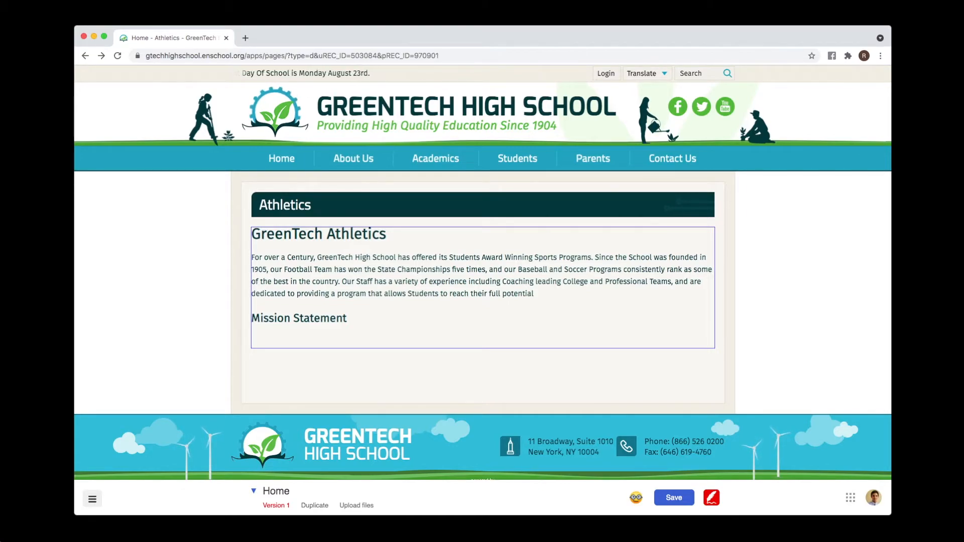
key(super+v)
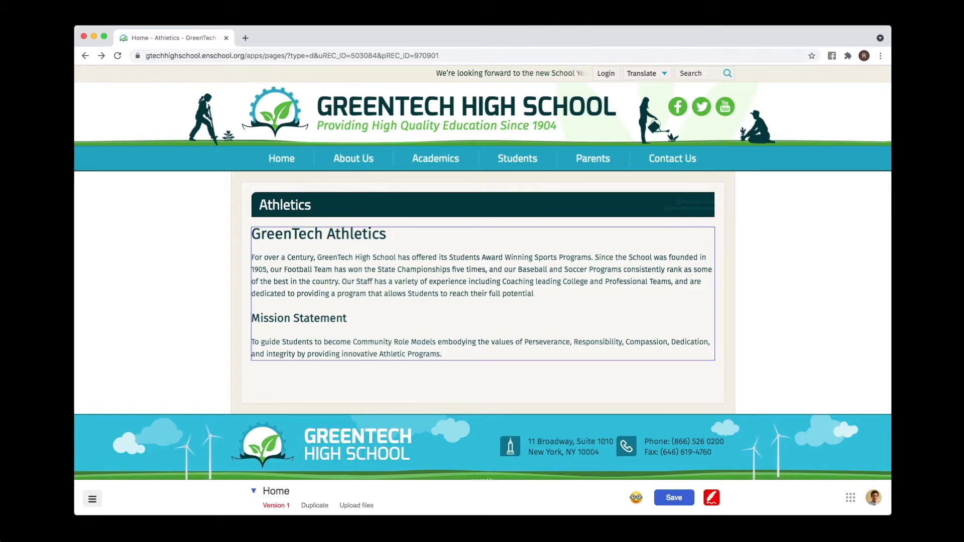
Add a "Helpful Documents" line below the mission text and format it as Heading 2
key(Return)
key(Return)
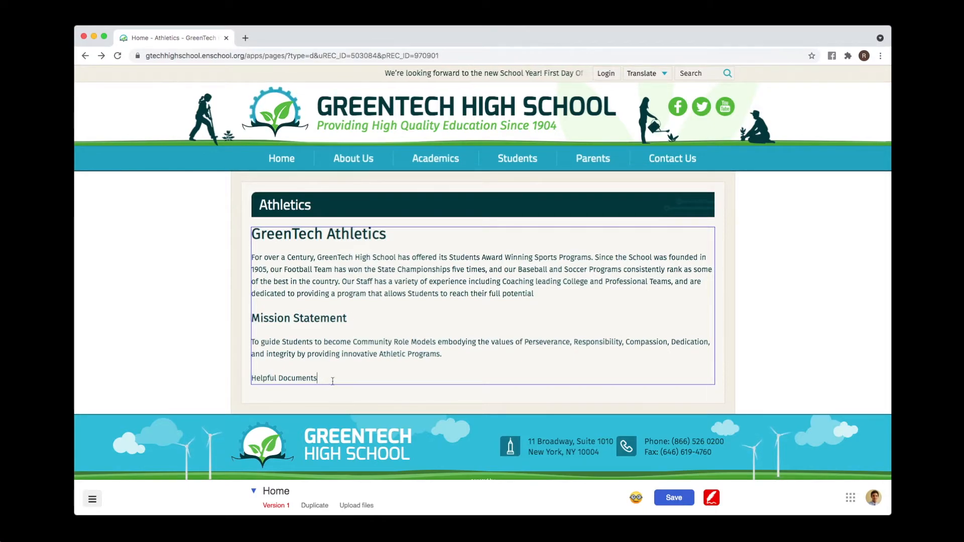
drag(318, 378, 253, 379)
drag(317, 378, 250, 379)
click(249, 357)
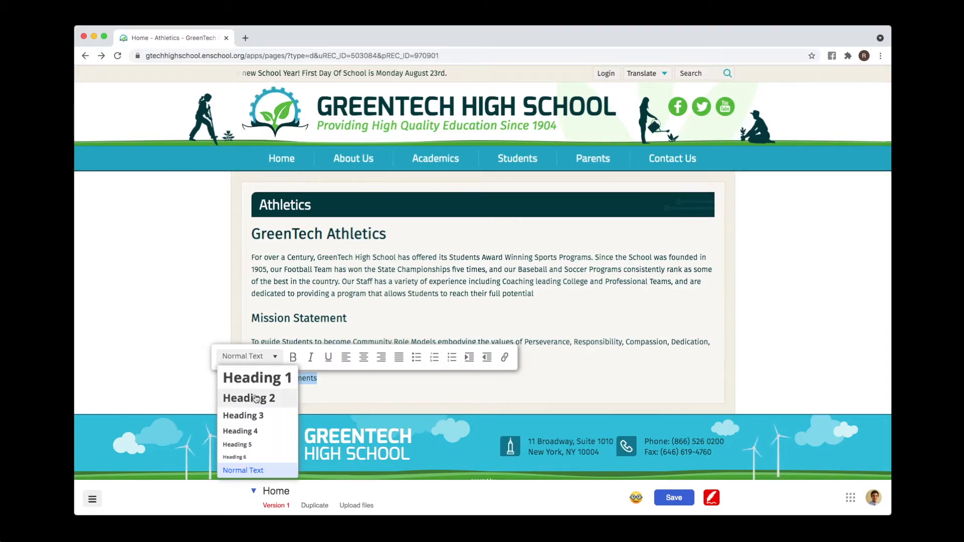
click(249, 398)
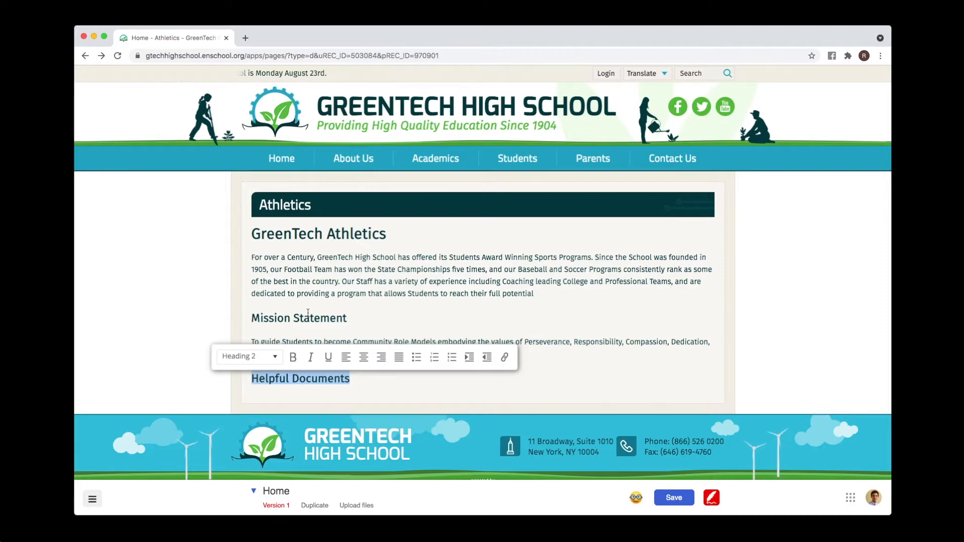
Add the line "Student Athlete Contract" under the Helpful Documents heading
click(363, 381)
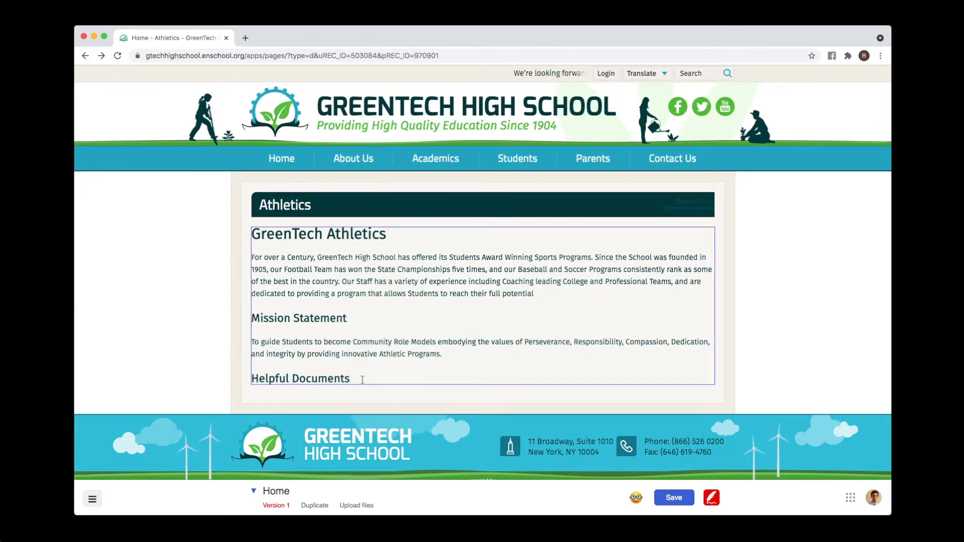
key(Return)
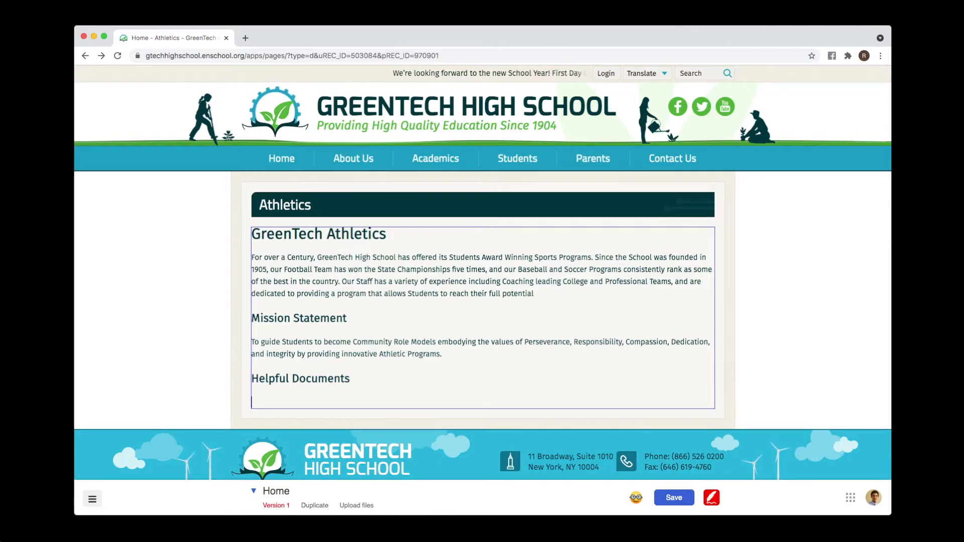
text(Student Athlete Contract)
Link the "Student Athlete Contract" line to the Athlete Contract PDF from the athletic department folder and save the page
drag(359, 405, 250, 406)
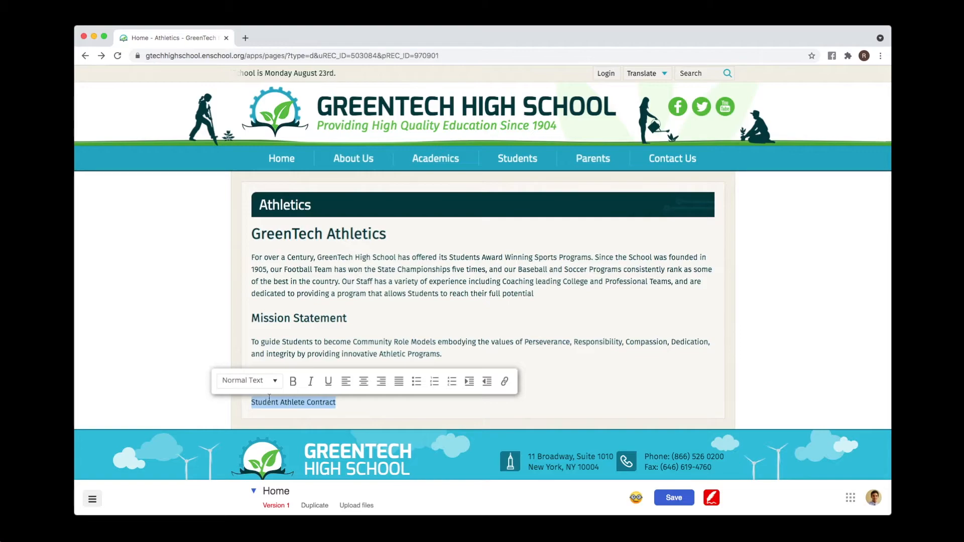
click(505, 382)
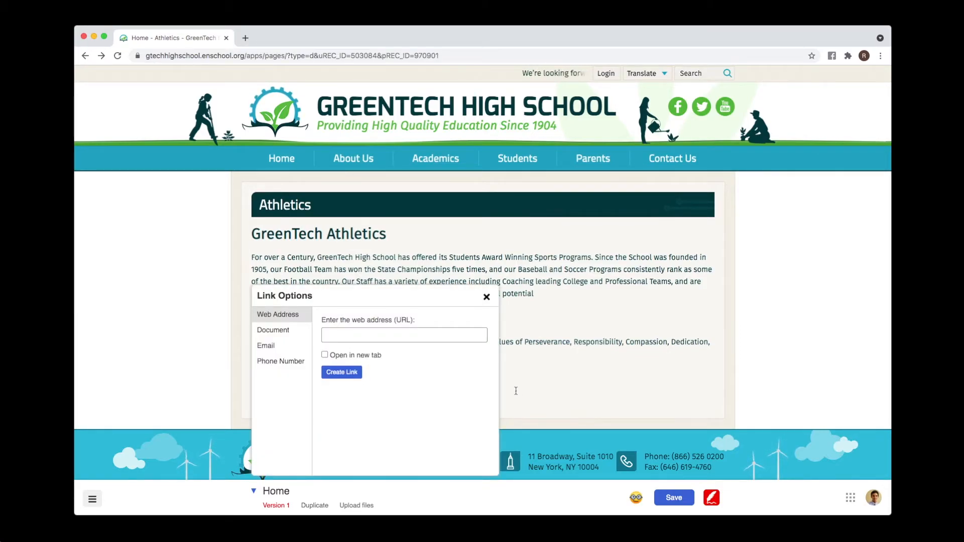
click(293, 331)
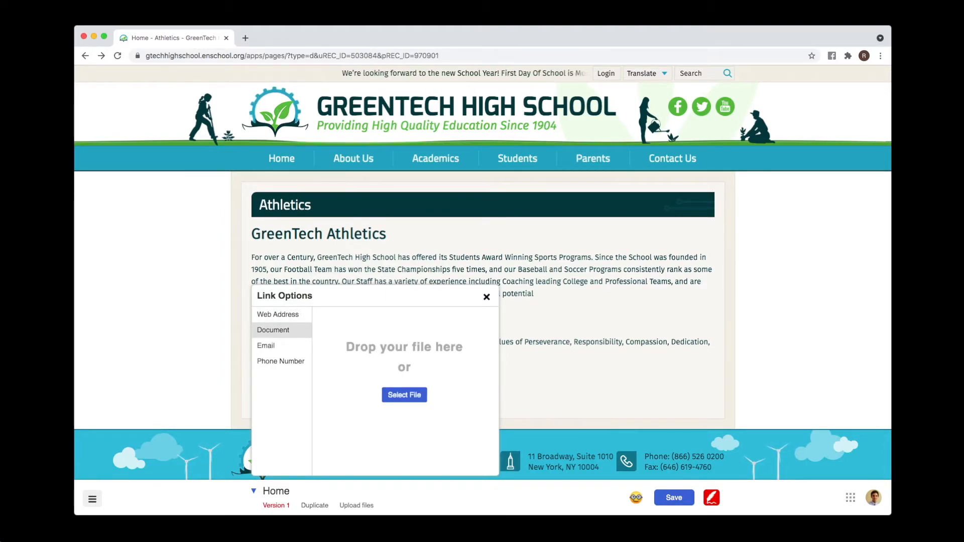
click(780, 534)
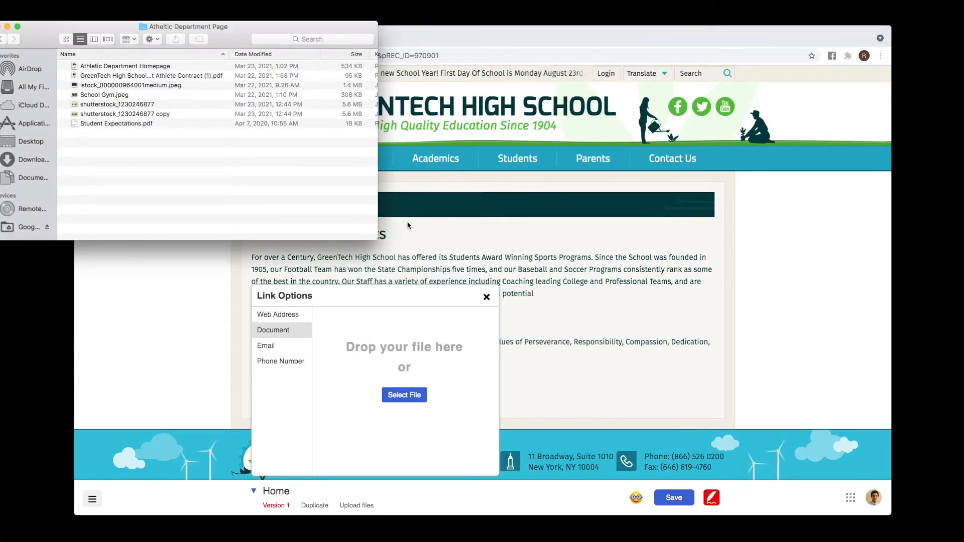
drag(124, 77, 331, 356)
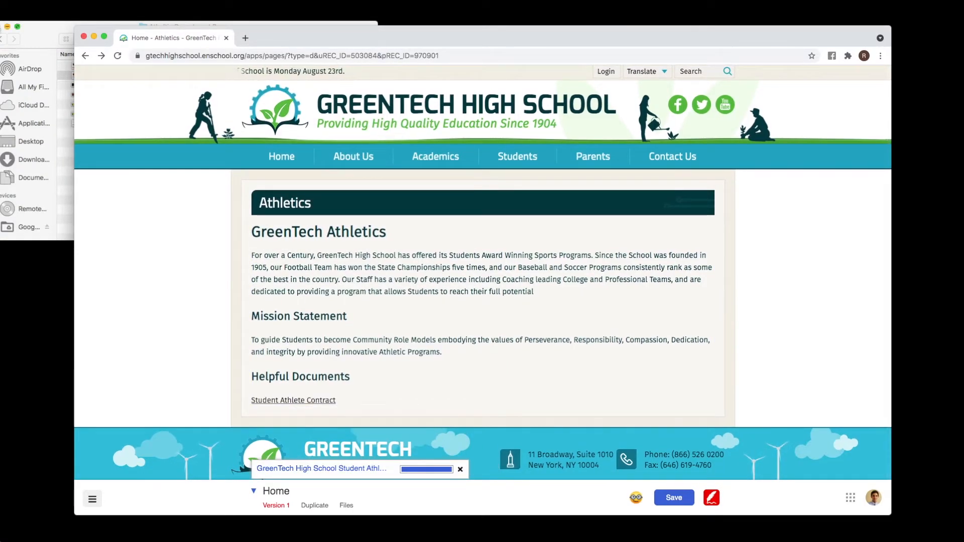
click(1, 28)
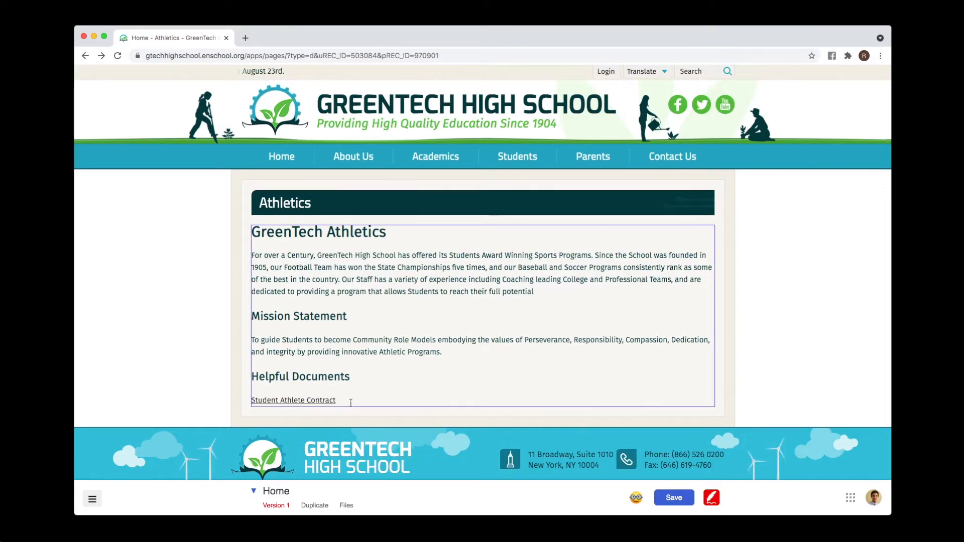
scroll(321, 401, down, 1)
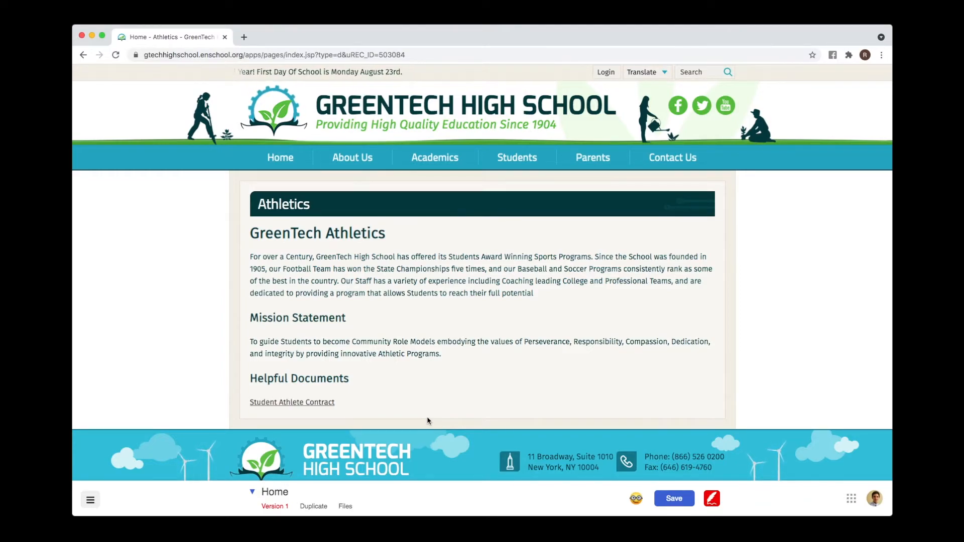
click(680, 500)
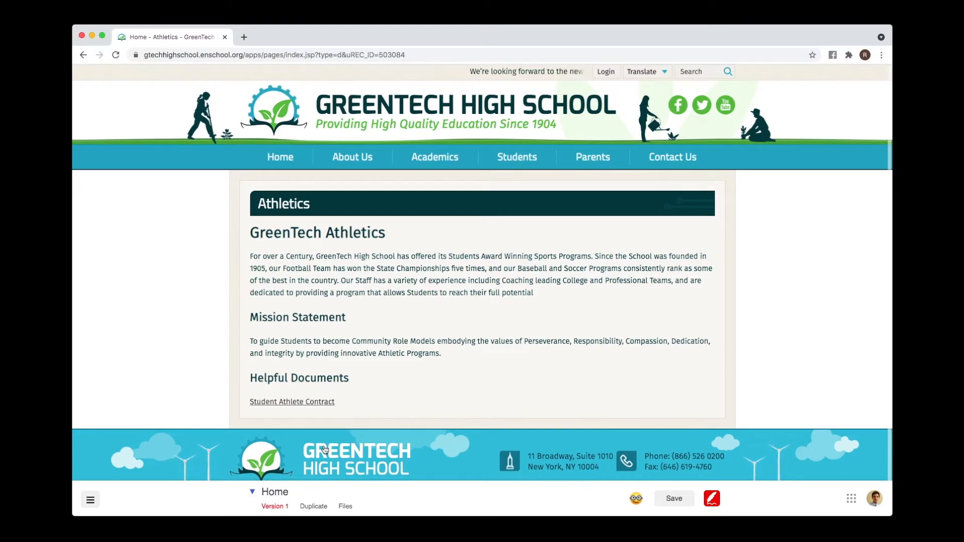
Create a new page of type Other in the Athletics section, titled "Meet Coach" followed by the coach's surname
click(253, 493)
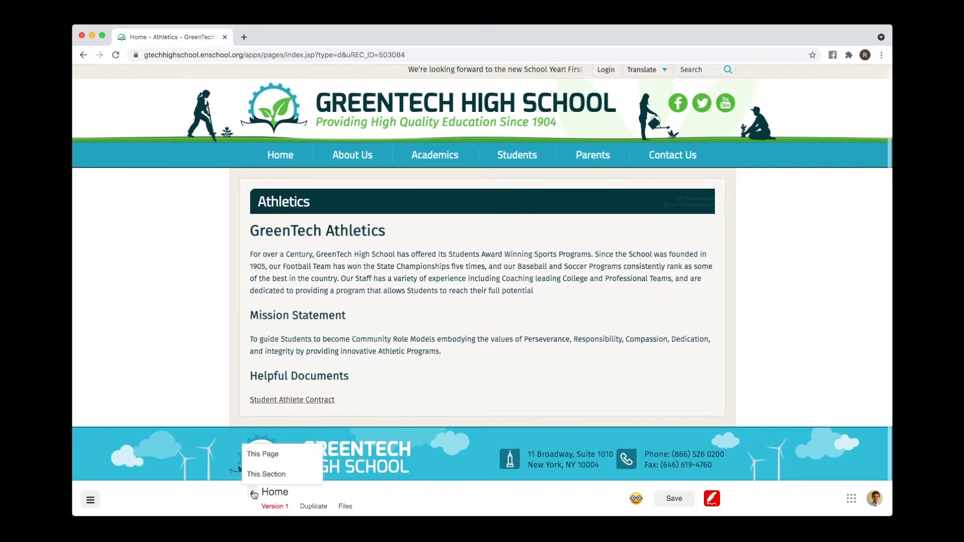
mouse_move(266, 476)
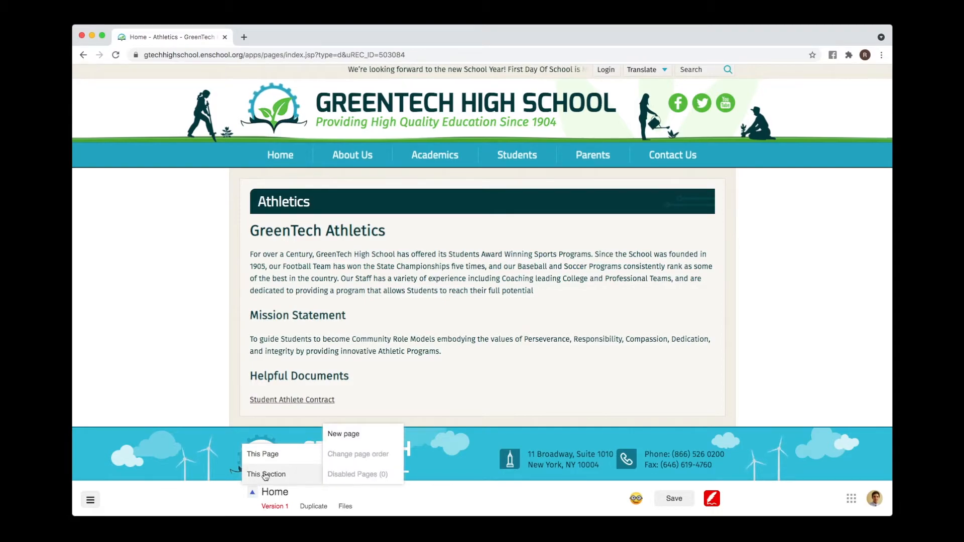
click(349, 437)
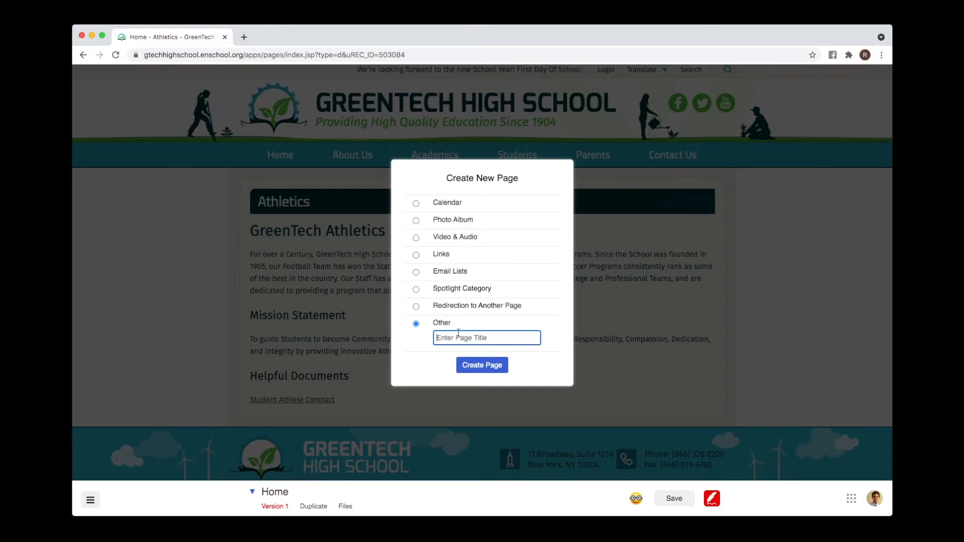
text(Meet Coach Williams)
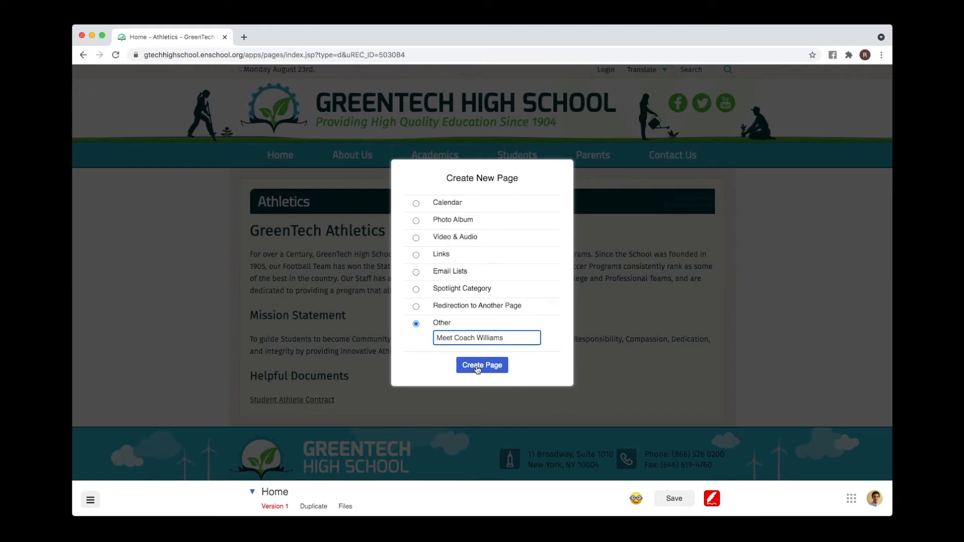
click(478, 370)
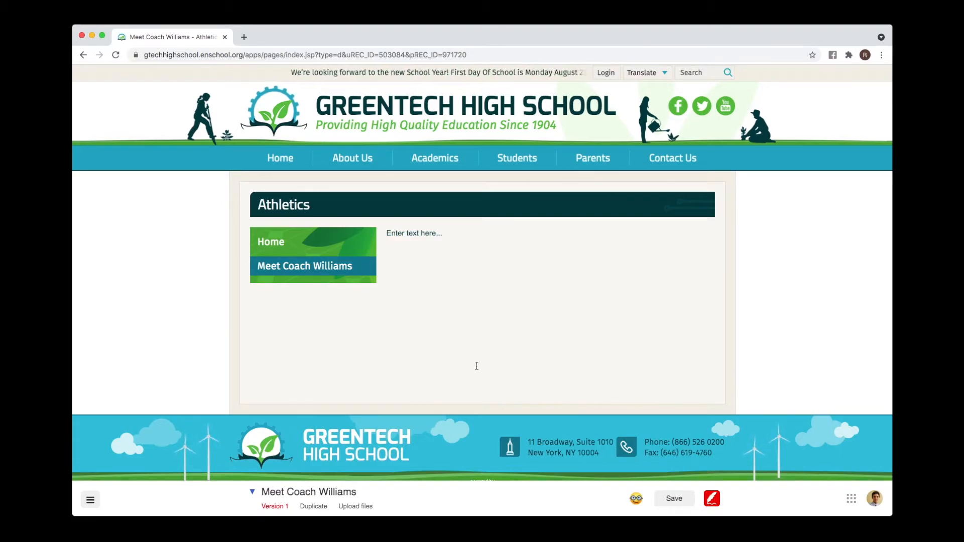
Insert a "Photo on the right" block above the new page's empty text block
click(453, 231)
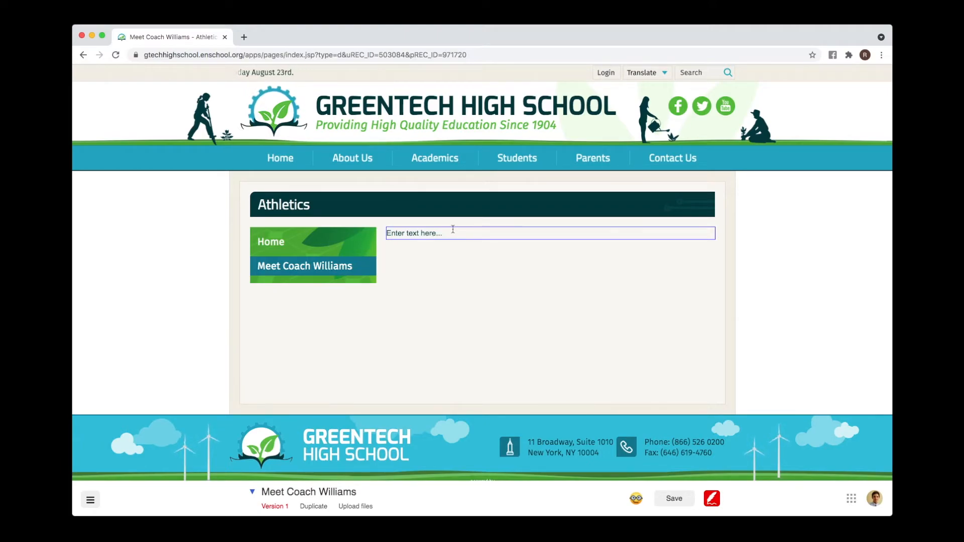
right_click(452, 235)
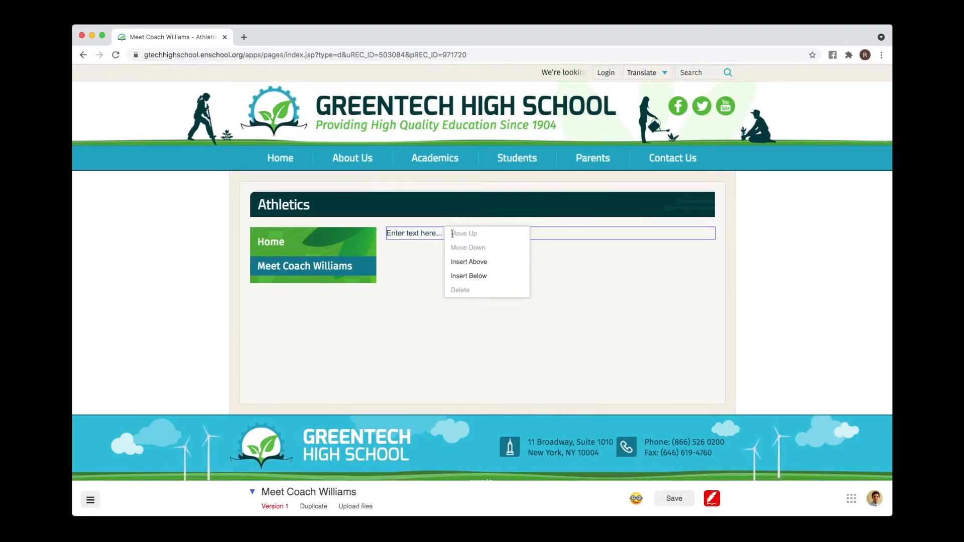
click(485, 266)
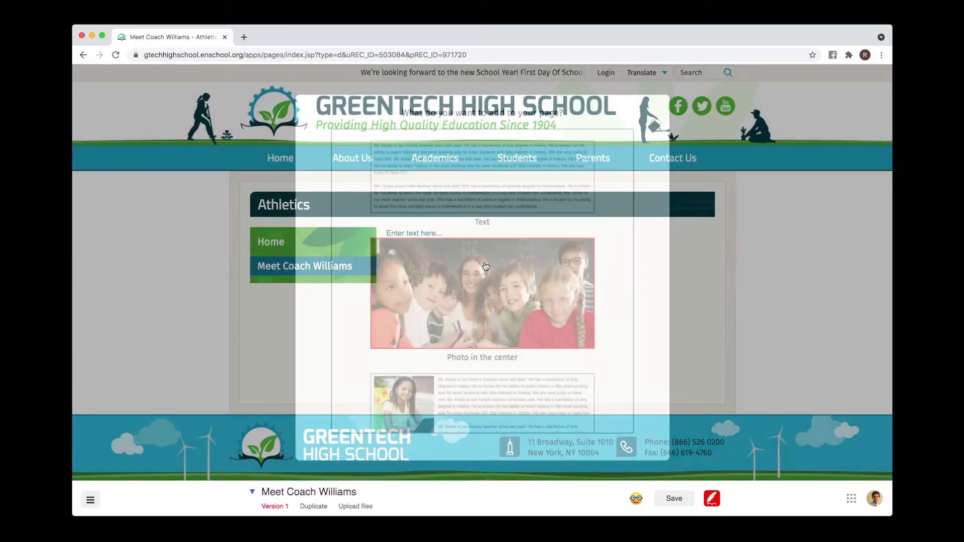
scroll(605, 210, down, 2)
scroll(605, 211, down, 5)
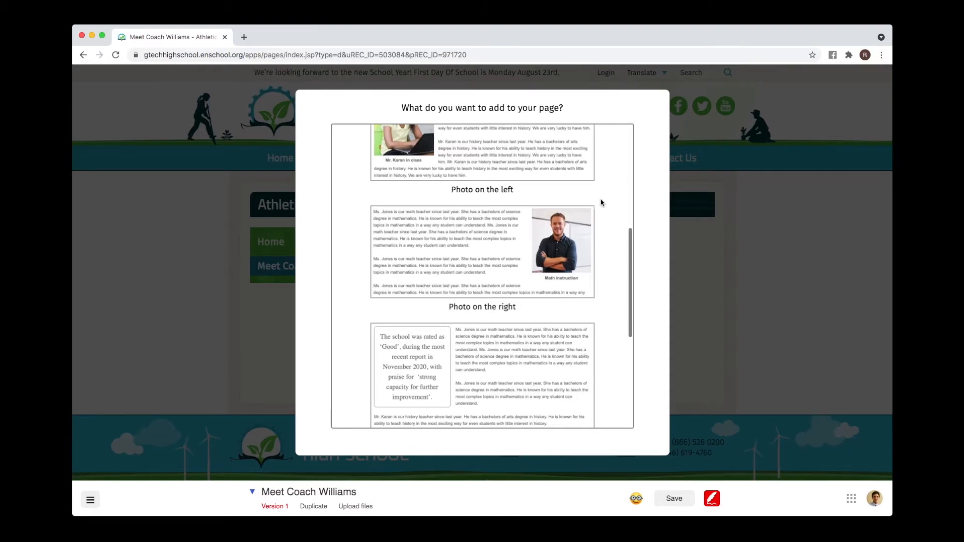
click(458, 211)
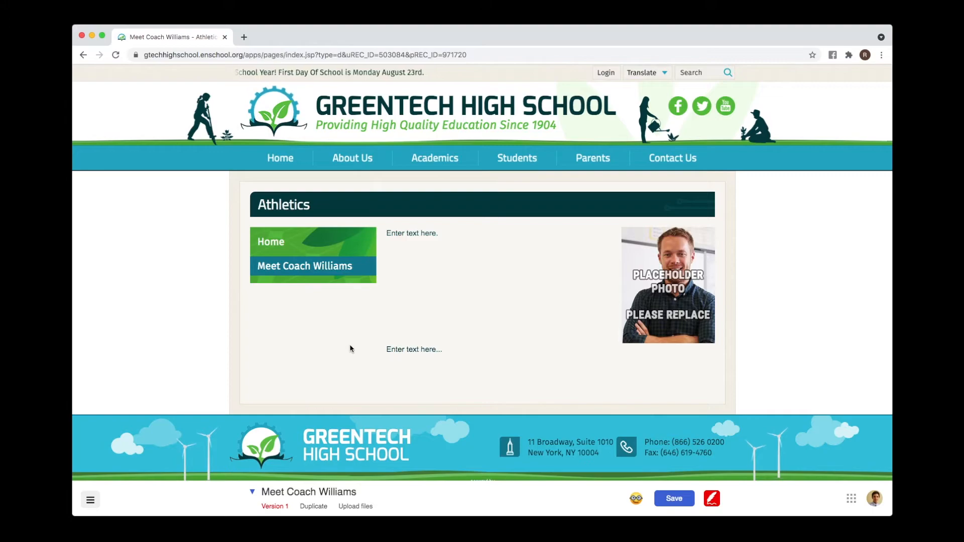
Delete the extra text block below the photo block and clear the "Enter text here." placeholder beside the photo
right_click(390, 347)
click(415, 406)
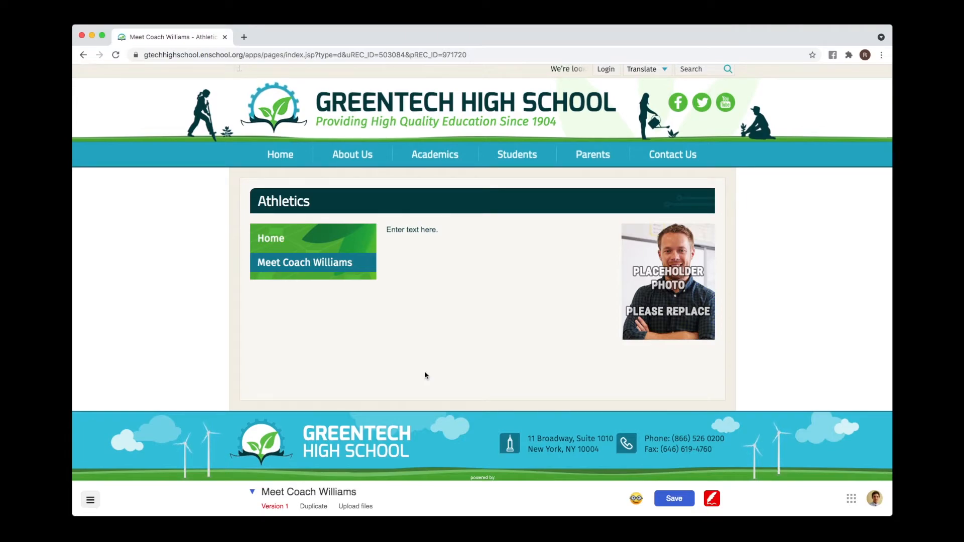
click(433, 312)
drag(444, 231, 386, 233)
key(BackSpace)
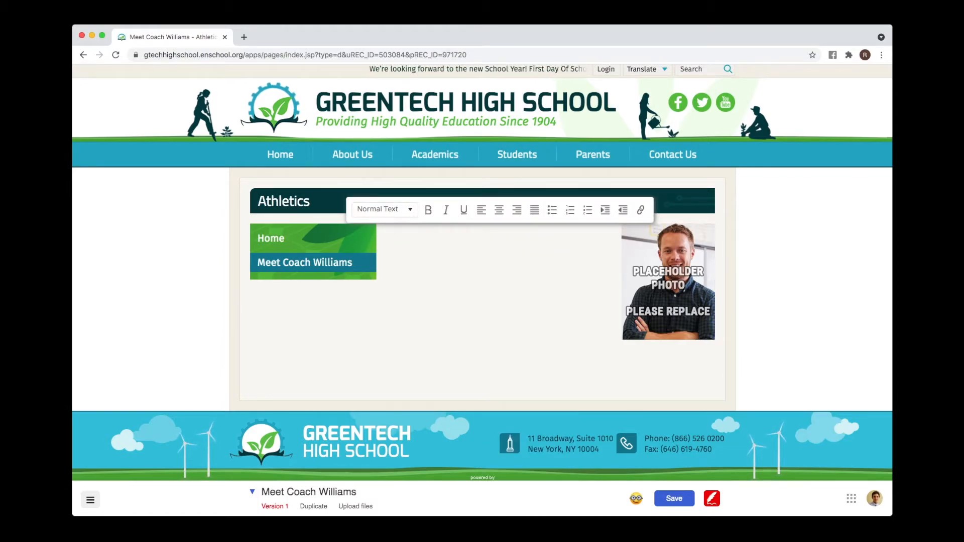
Copy the athletics department and coach biography from the notes app and paste it into the empty text area beside the placeholder photo
key(super+Tab)
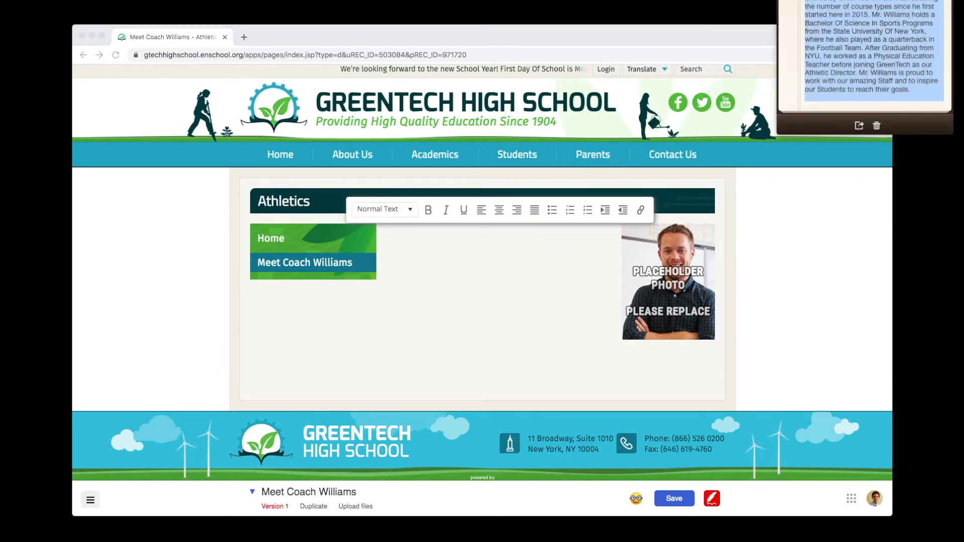
right_click(858, 31)
click(819, 69)
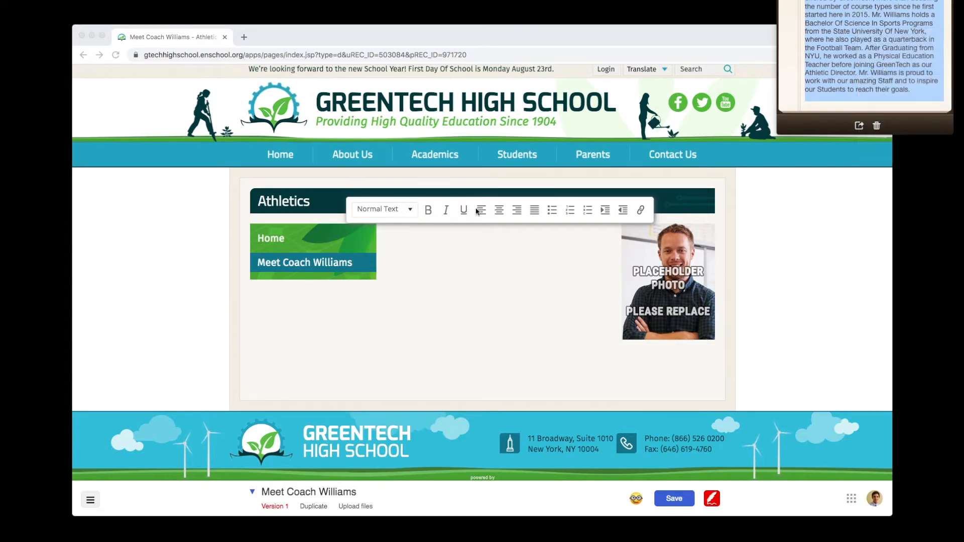
key(super+h)
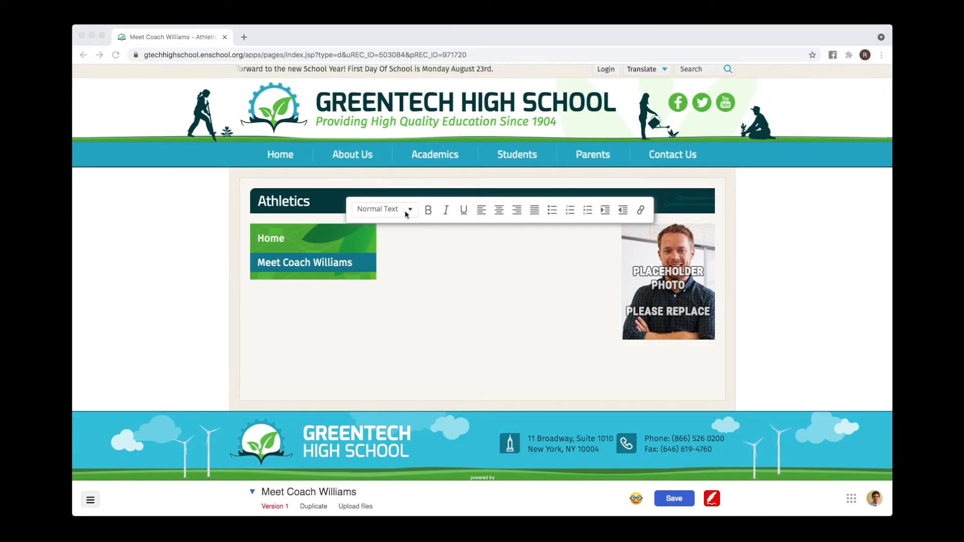
click(395, 233)
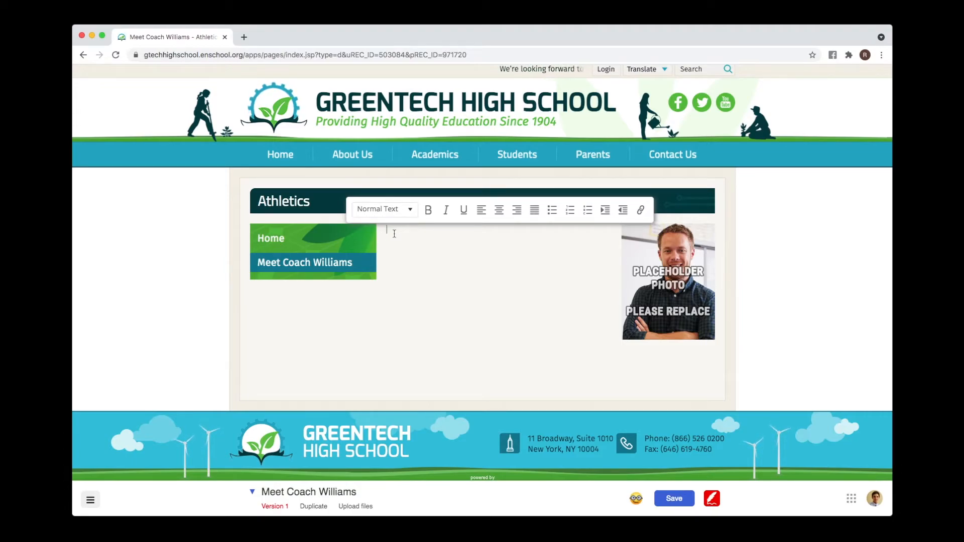
key(super+v)
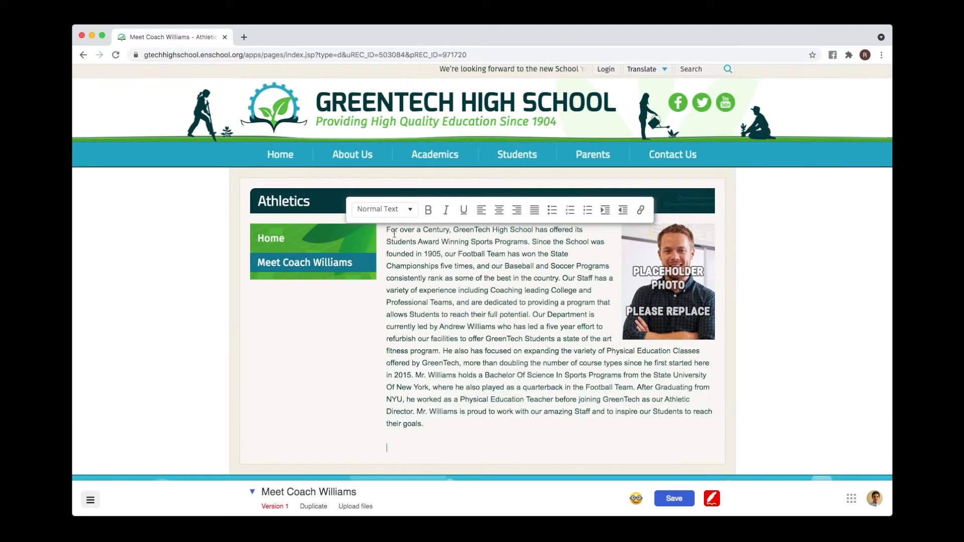
click(819, 291)
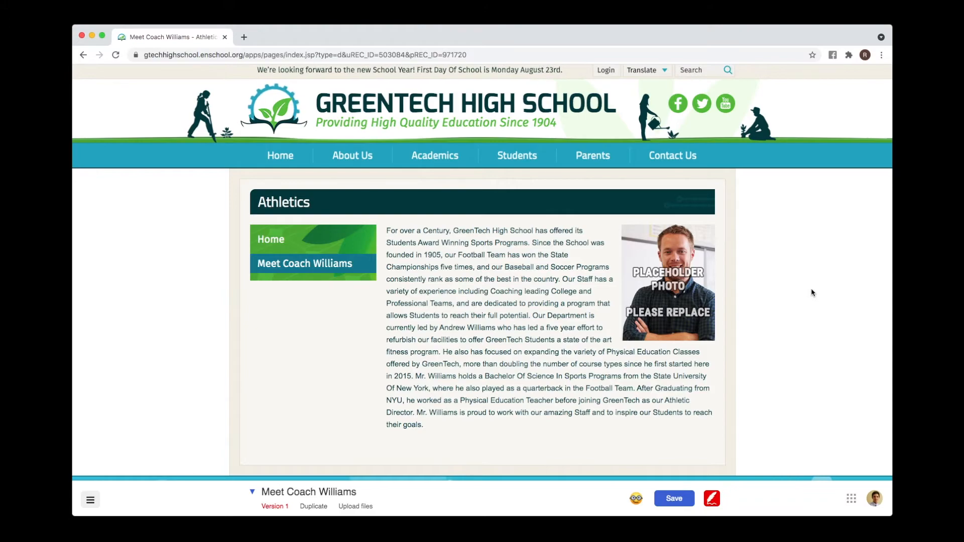
scroll(812, 288, down, 1)
click(116, 539)
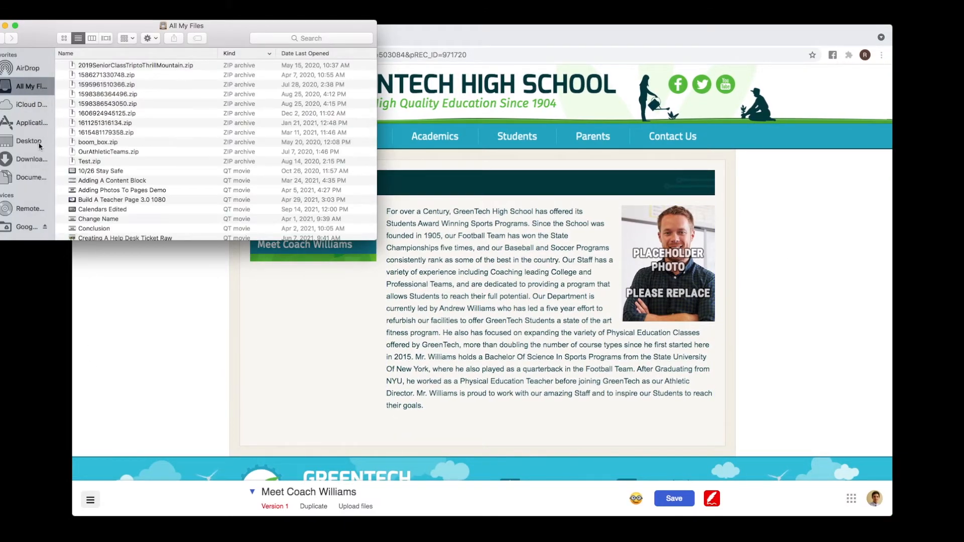
click(32, 177)
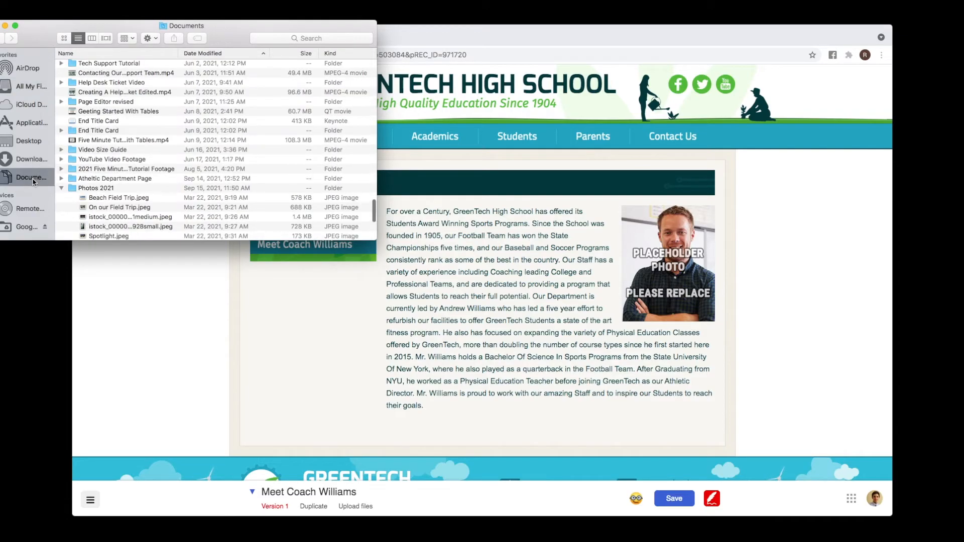
double_click(110, 179)
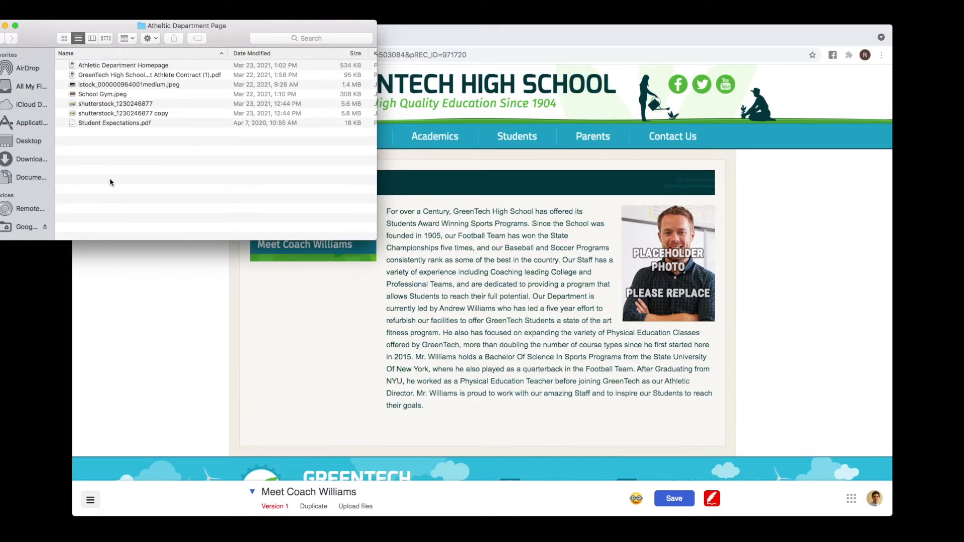
click(64, 38)
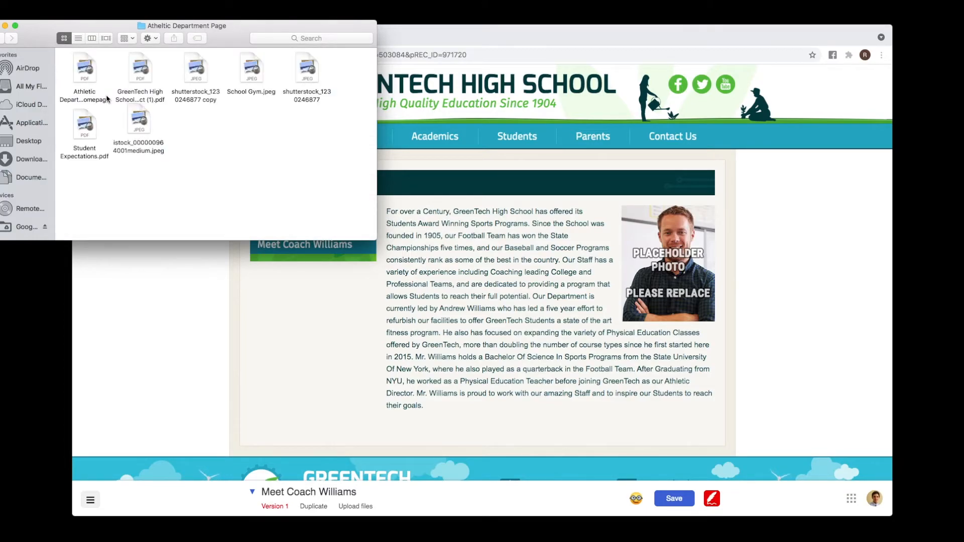
click(195, 67)
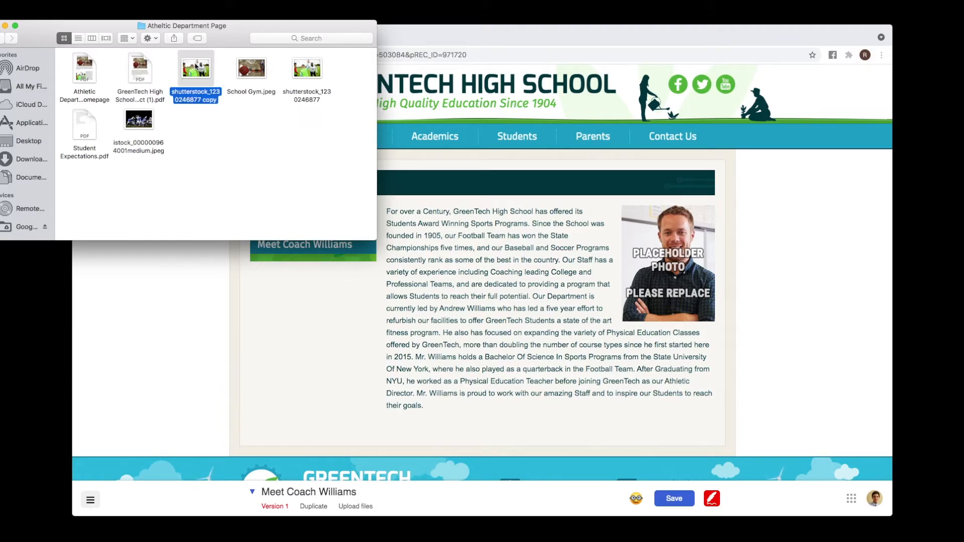
drag(196, 67, 668, 235)
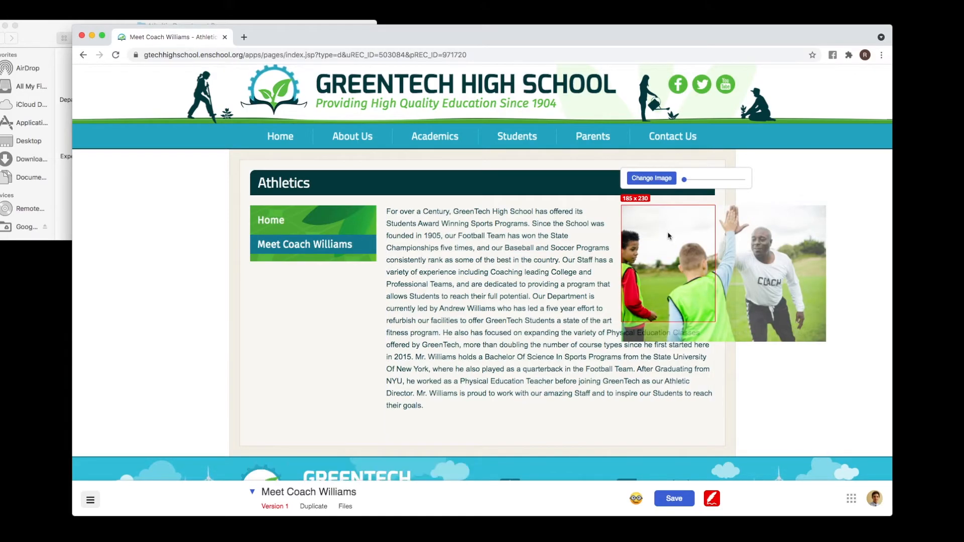
Widen the coach photo's frame to 405 pixels and extend it down to the image's full height
drag(661, 238, 512, 227)
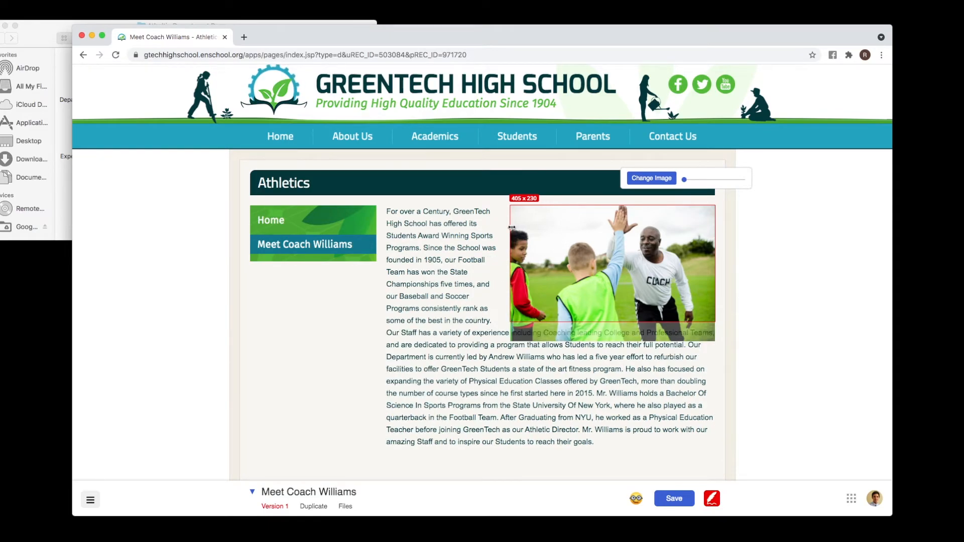
drag(570, 323, 569, 343)
click(568, 343)
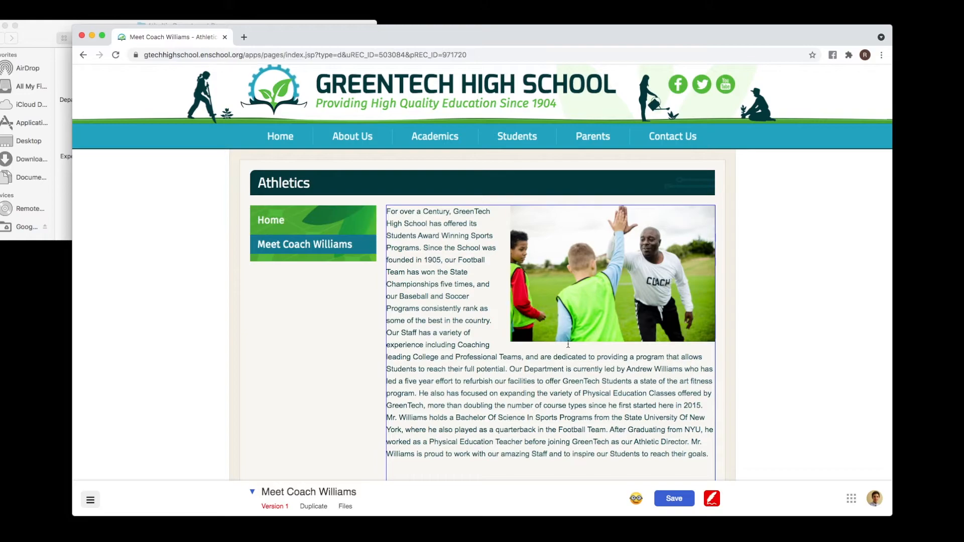
Delete the blank line at the end of the coach page's text
scroll(568, 343, up, 1)
scroll(569, 343, down, 2)
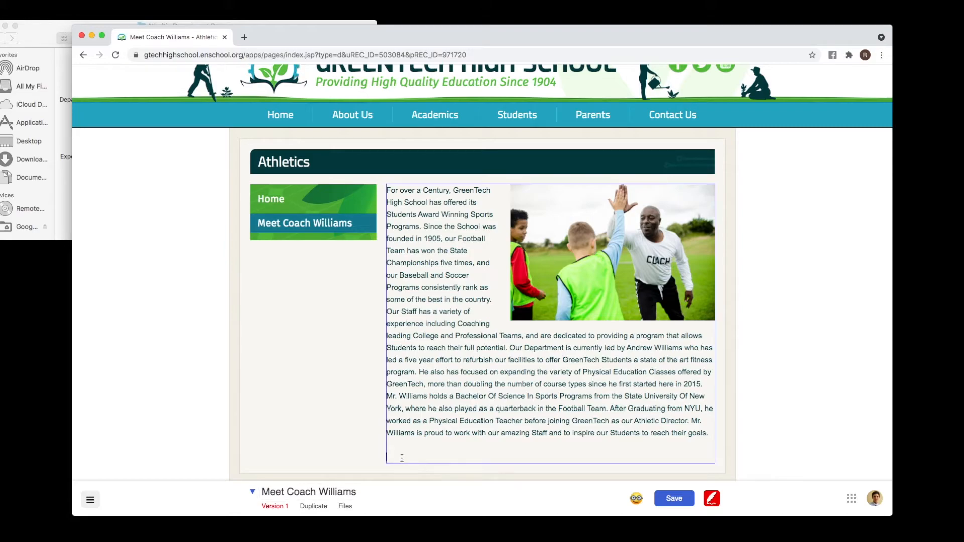
key(BackSpace)
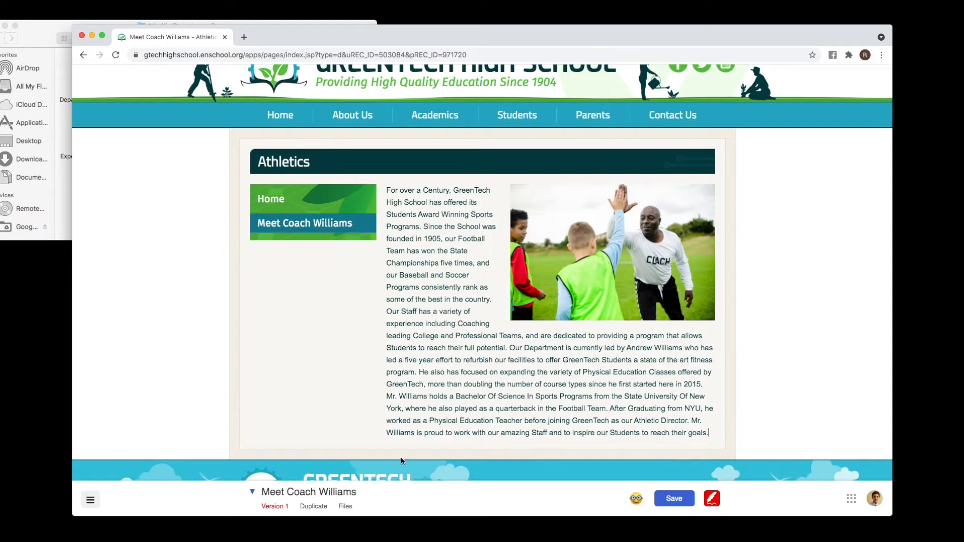
Resolve the page's accessibility recommendation by setting the photo's alt text to "Coach", the coach's surname and "greeting Students"
click(637, 499)
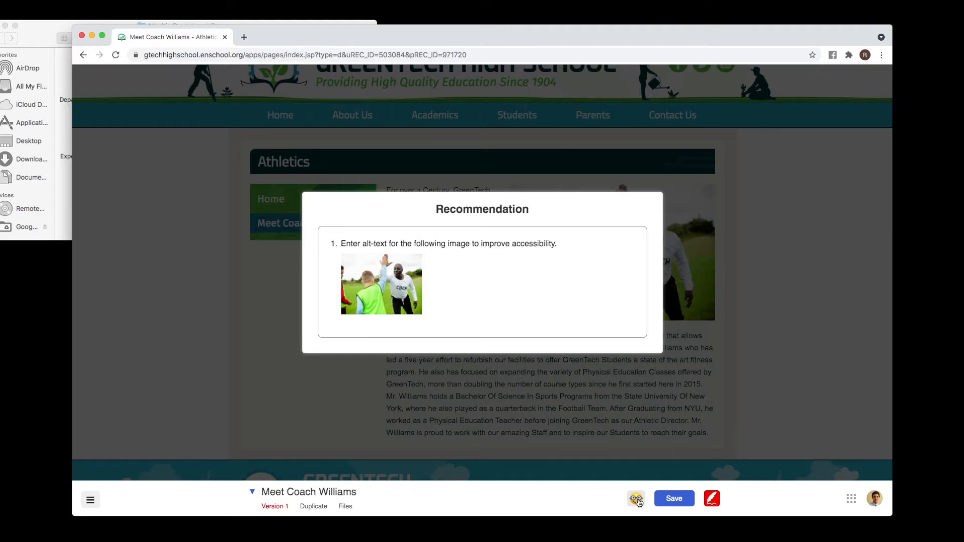
click(426, 412)
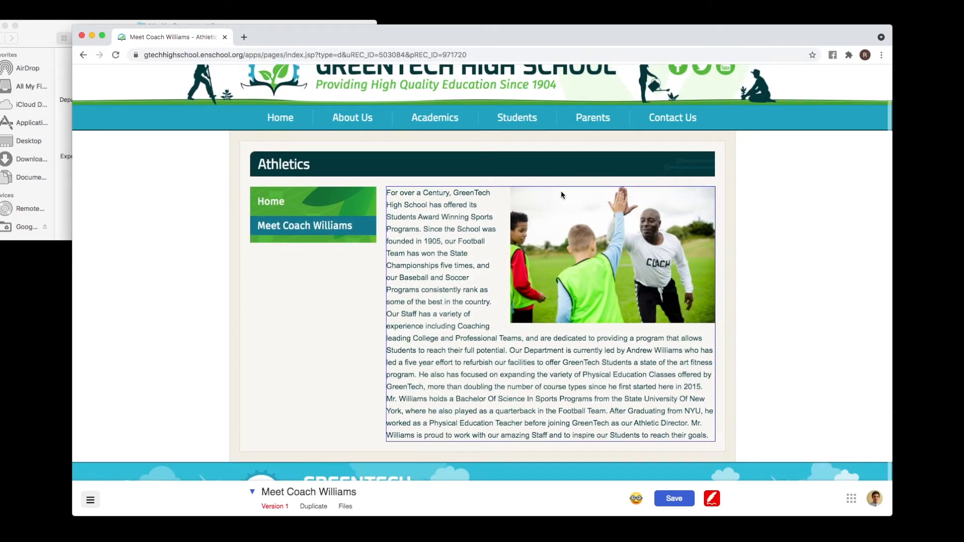
click(556, 197)
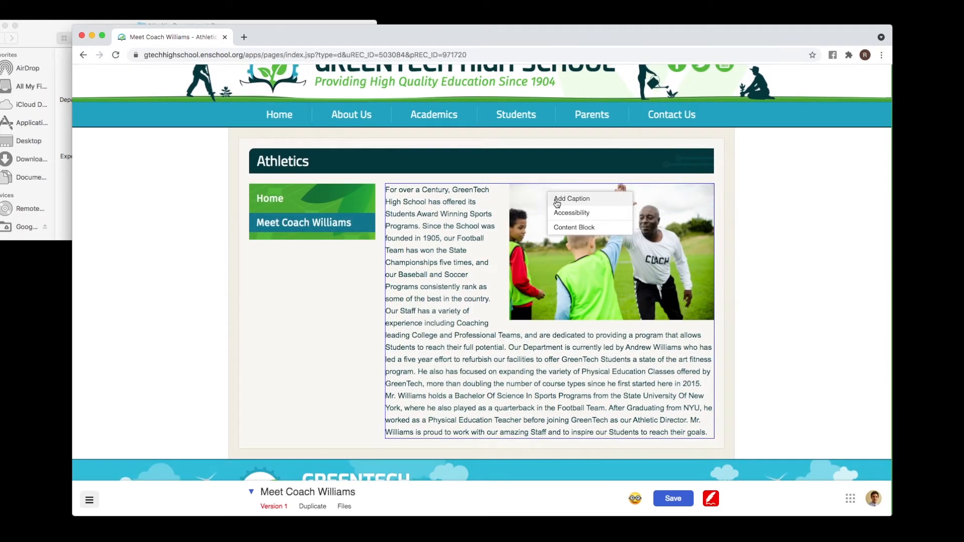
click(571, 212)
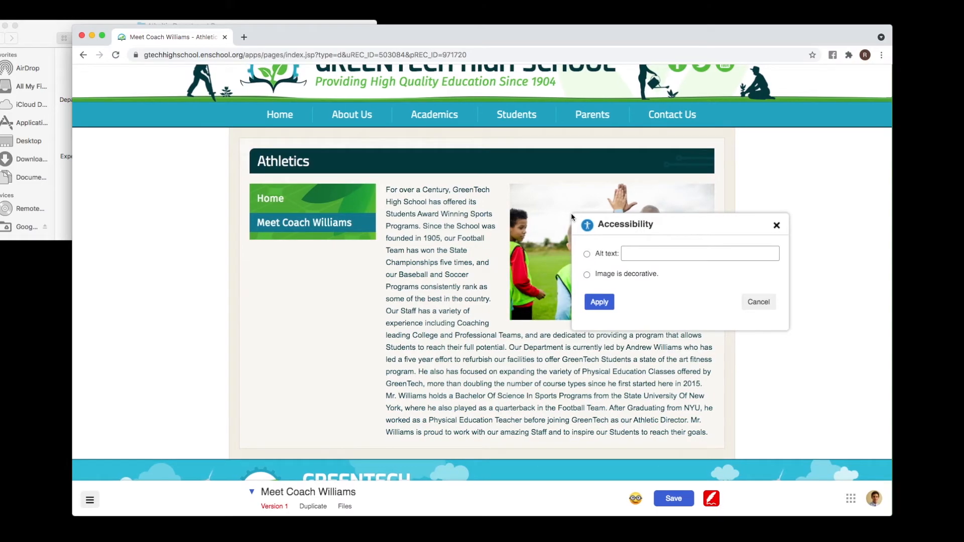
click(588, 254)
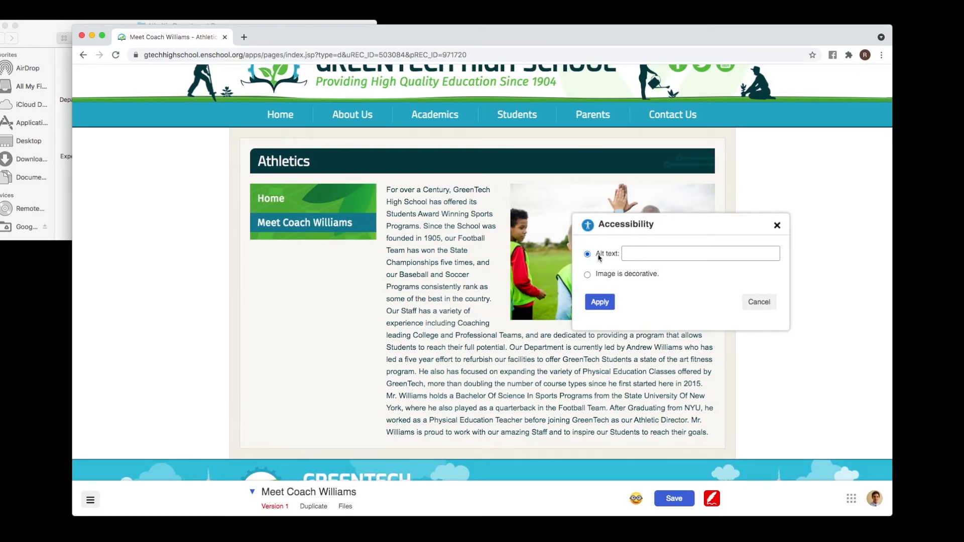
click(650, 254)
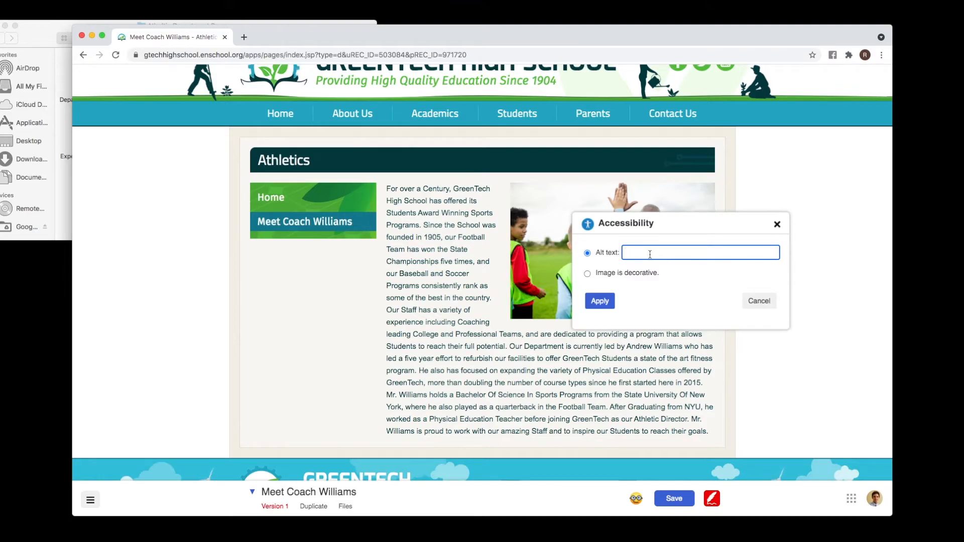
text(Coach Williams greeting Students)
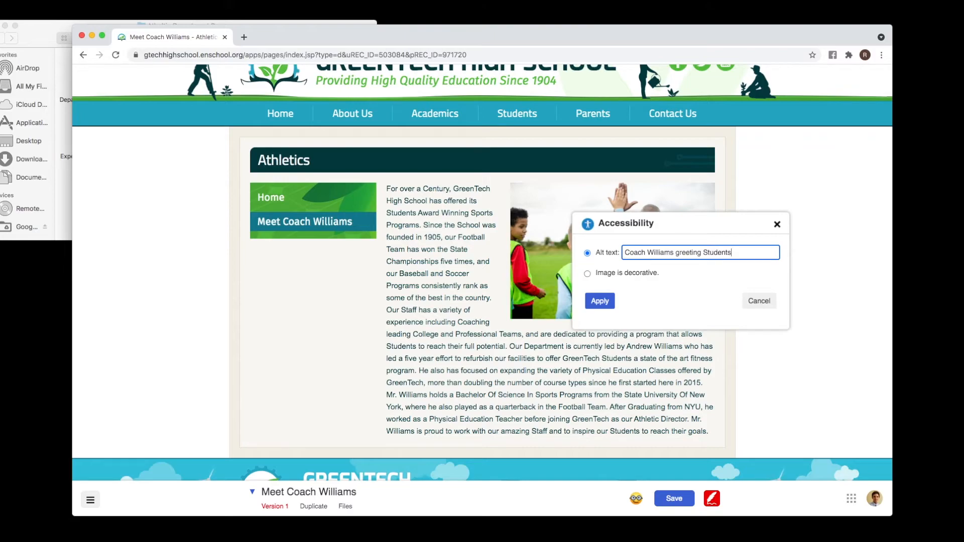
click(606, 302)
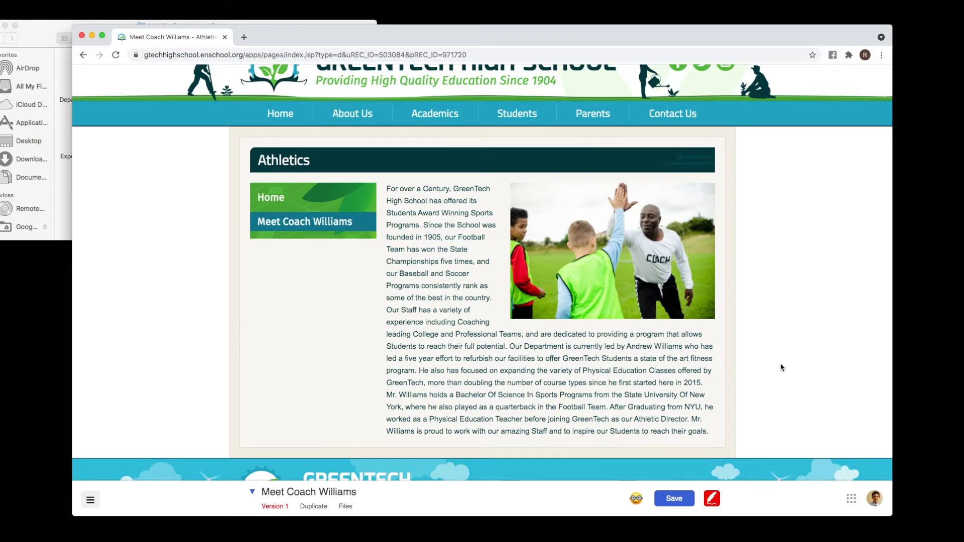
click(638, 500)
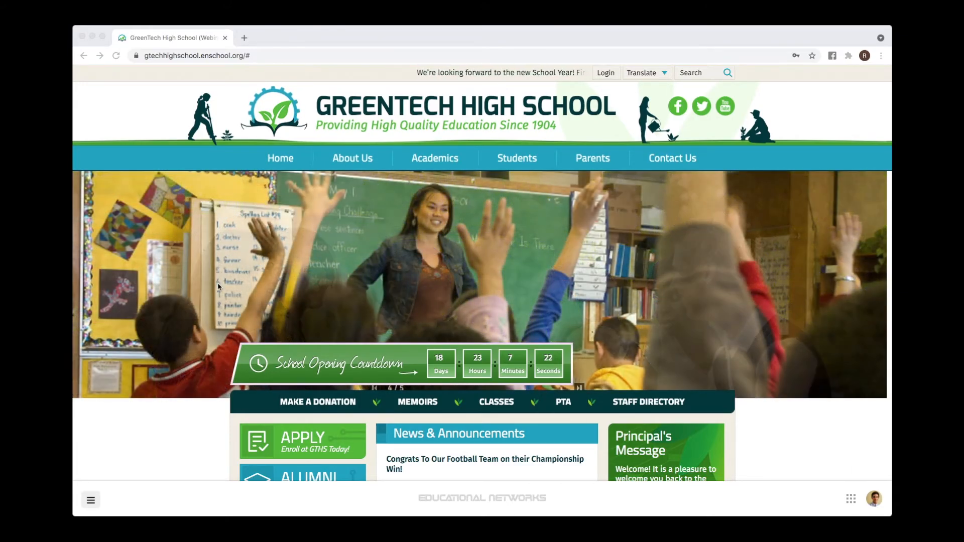
Open the Math Teacher/ Assistant Music Department staff member's account from the list of all users for updating
click(91, 501)
mouse_move(102, 459)
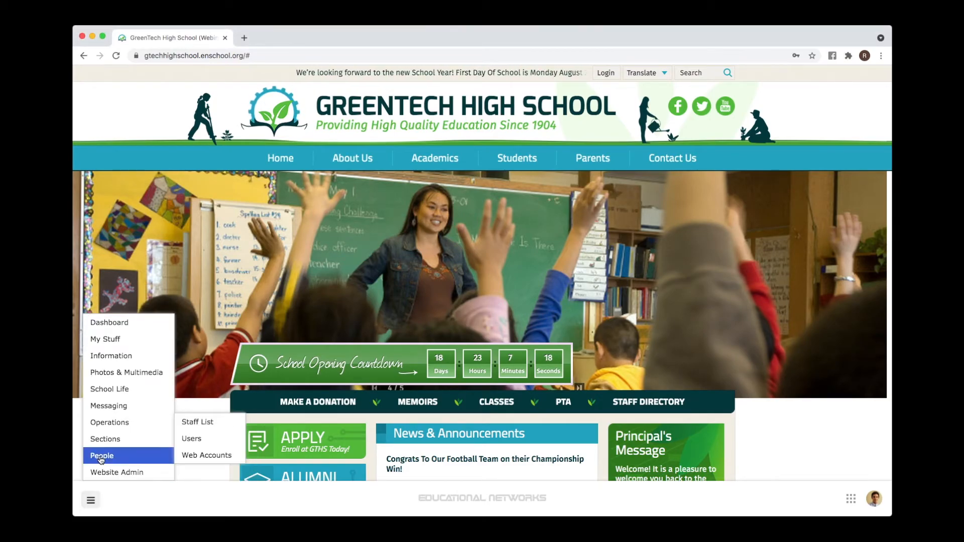
click(180, 457)
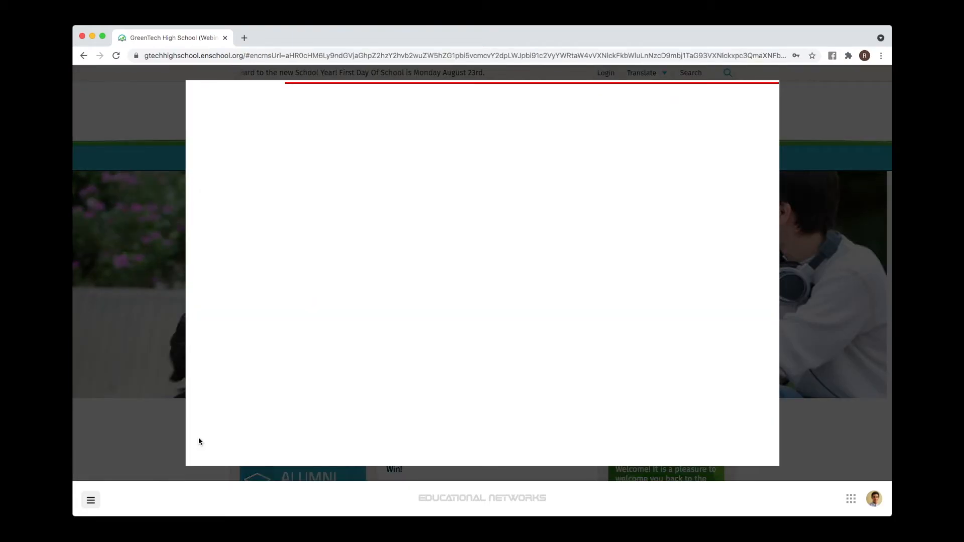
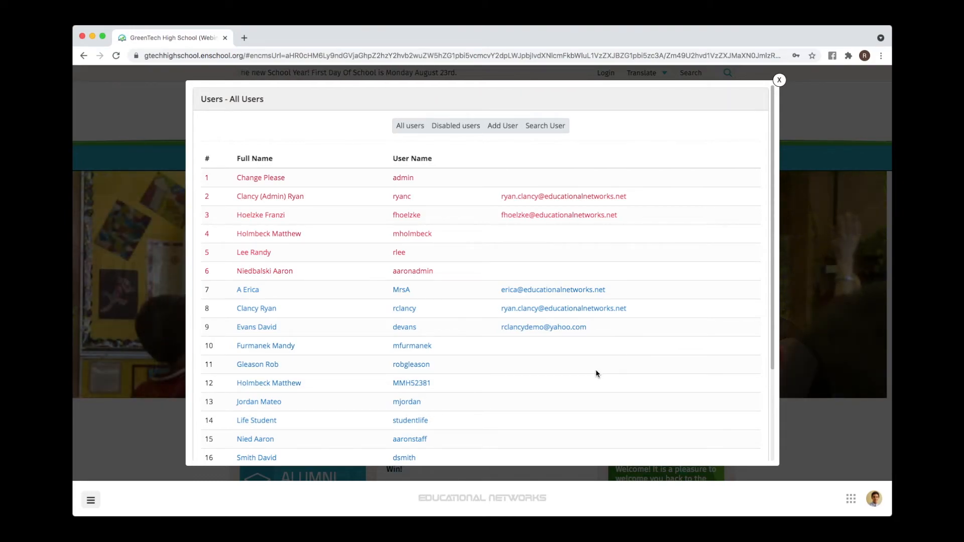
click(250, 327)
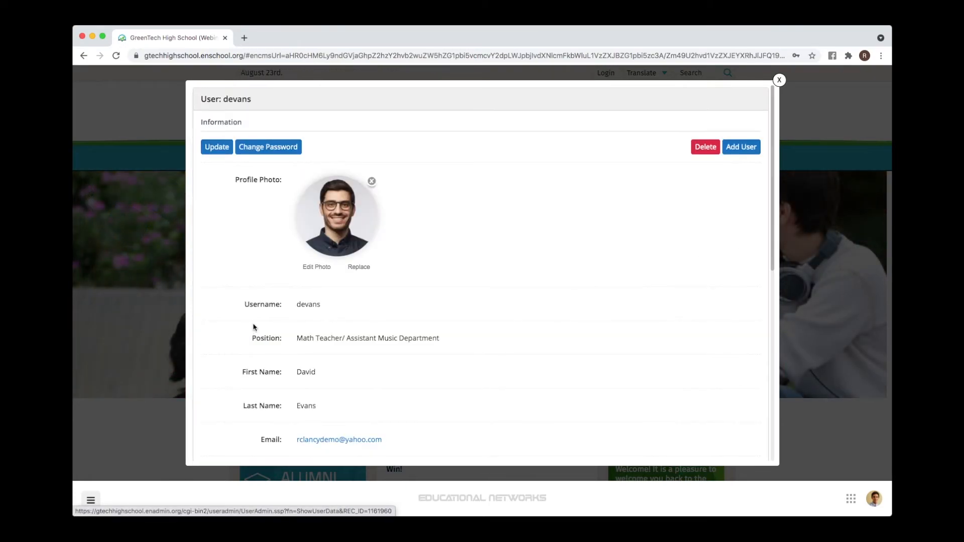
click(212, 151)
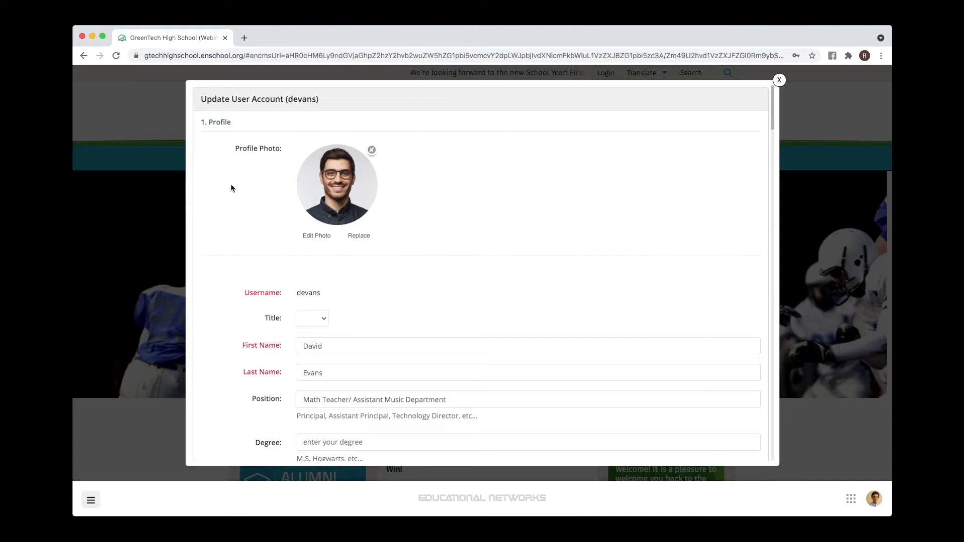
Review the staff account's profile fields and its General and News module access privileges
scroll(240, 201, down, 8)
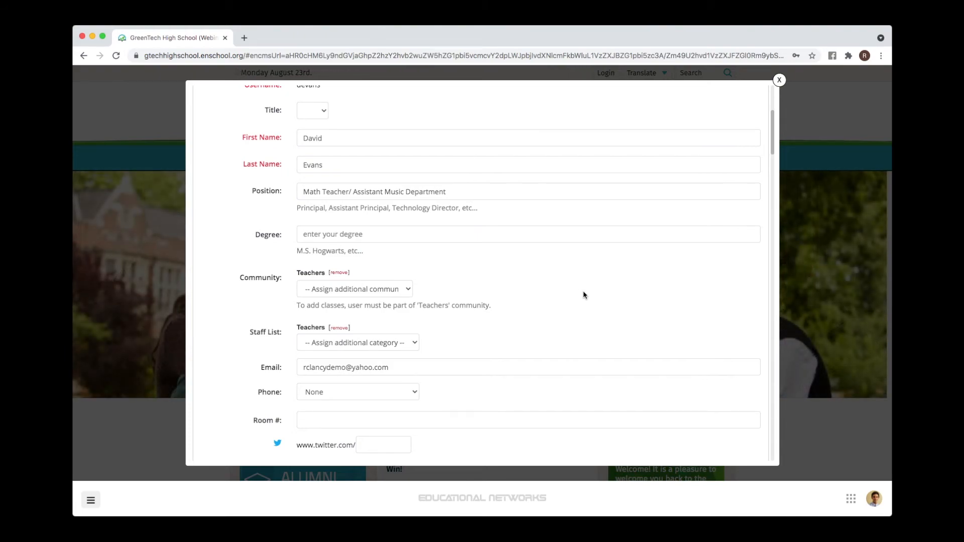
scroll(583, 292, down, 5)
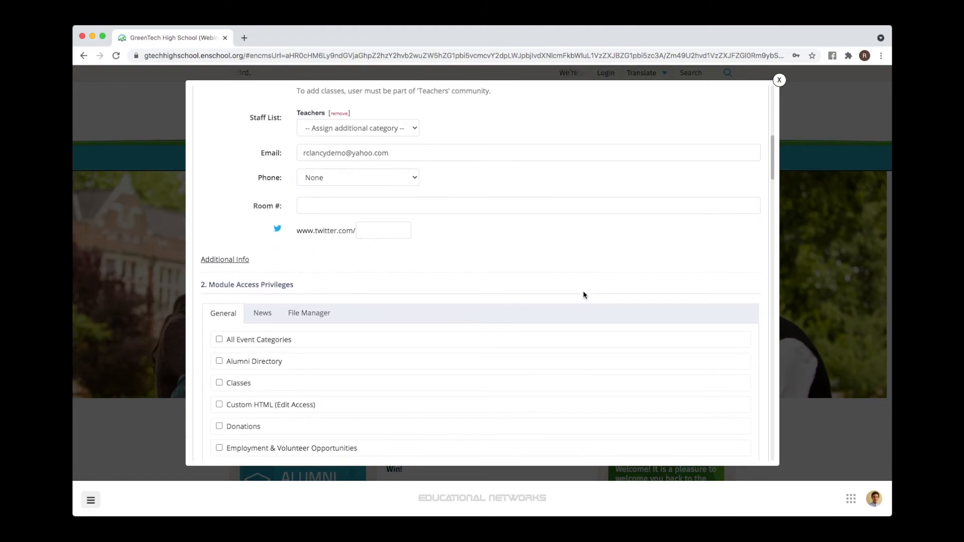
scroll(583, 295, down, 5)
scroll(583, 295, up, 1)
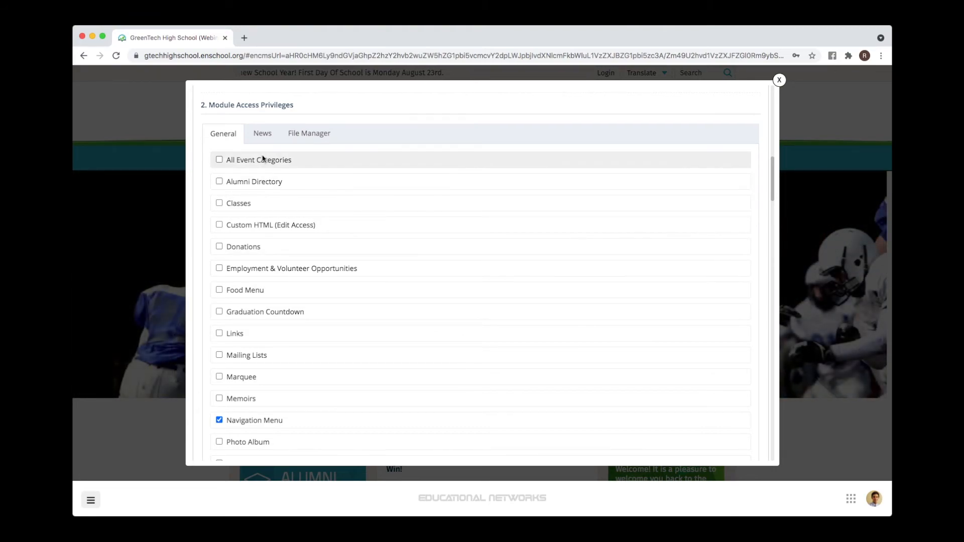
click(261, 132)
click(214, 133)
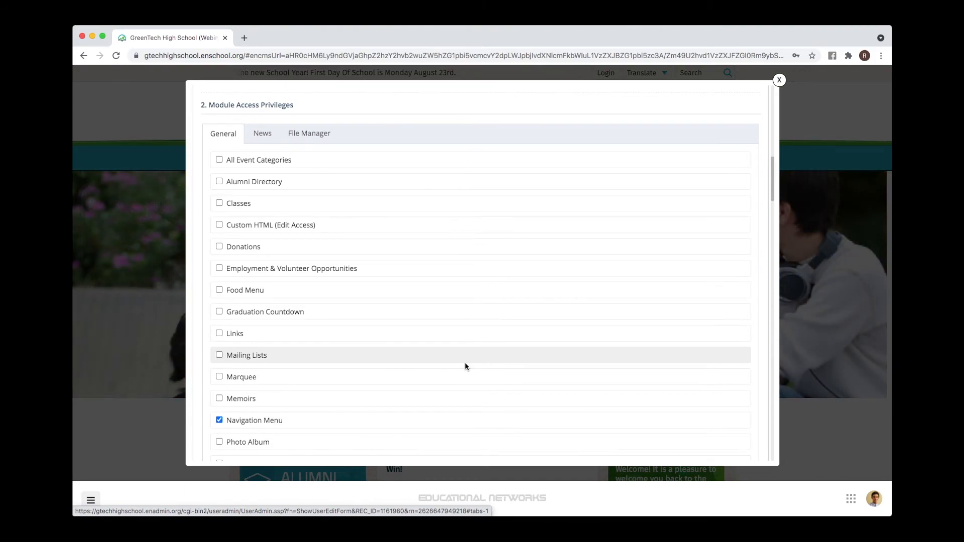
Review the account's department, club, facility and extra-section access plus its account options, and close the account without saving
scroll(465, 364, down, 7)
scroll(465, 367, down, 3)
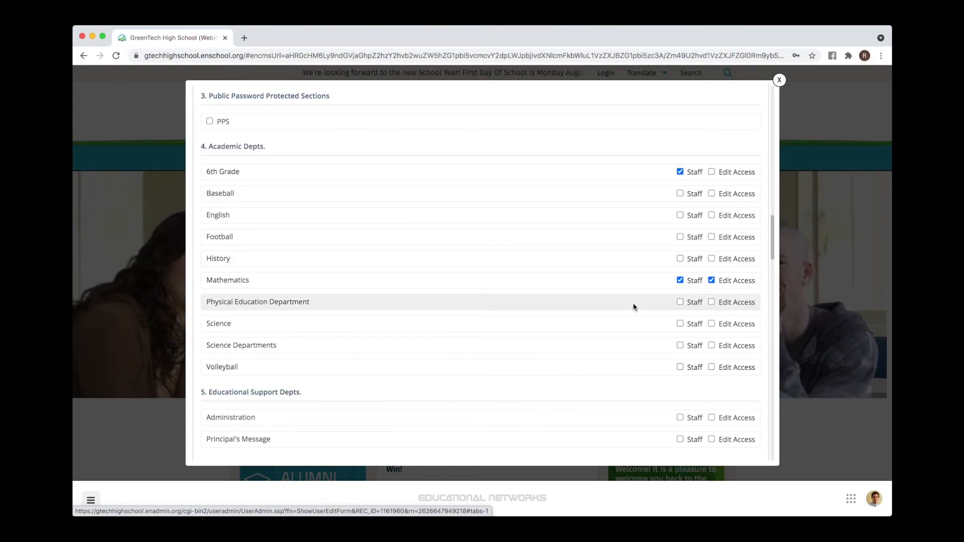
scroll(634, 307, down, 2)
scroll(632, 305, down, 2)
click(654, 291)
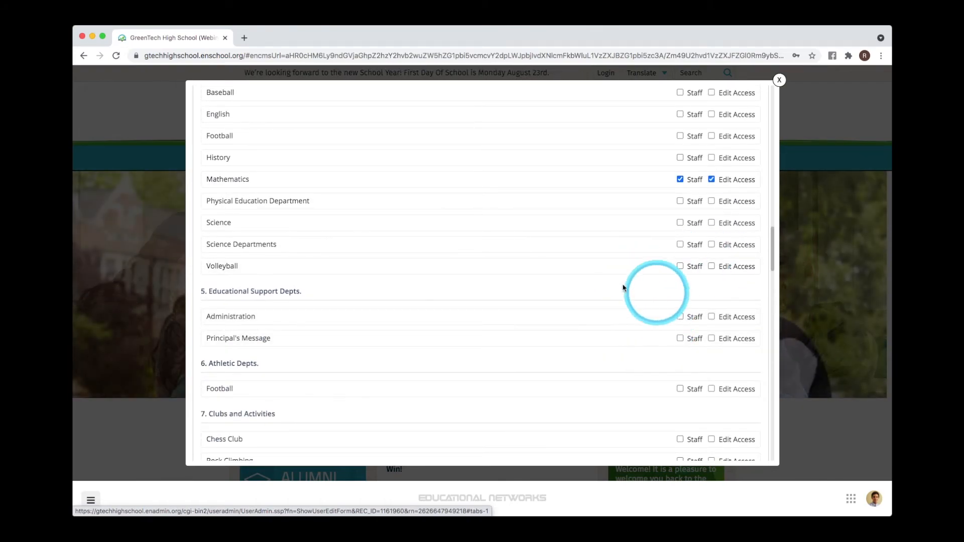
scroll(653, 362, down, 5)
click(607, 387)
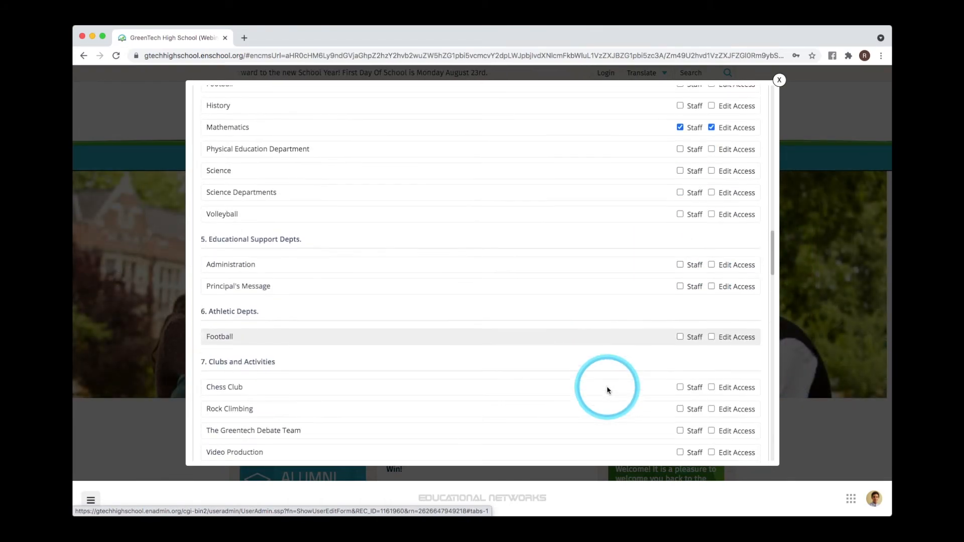
scroll(627, 387, down, 20)
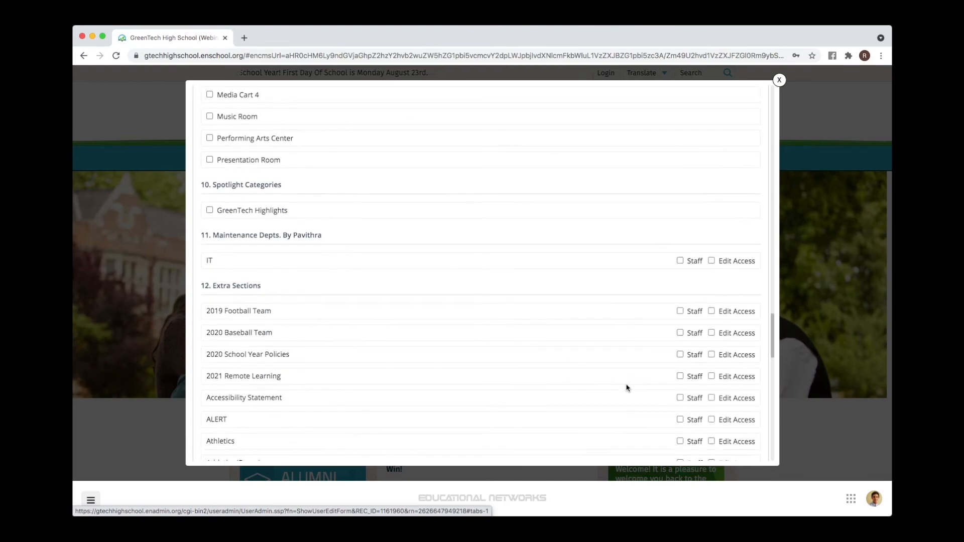
scroll(627, 387, down, 1)
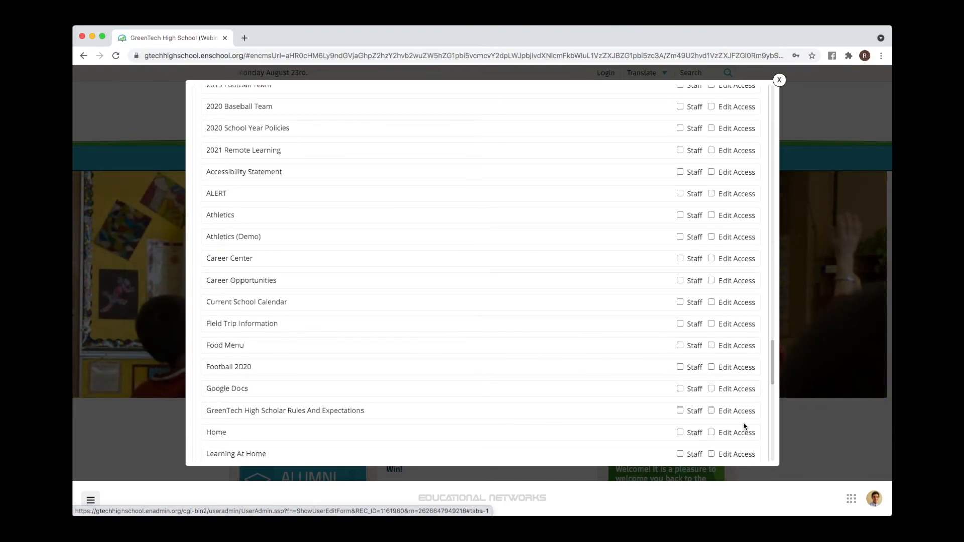
scroll(743, 426, down, 20)
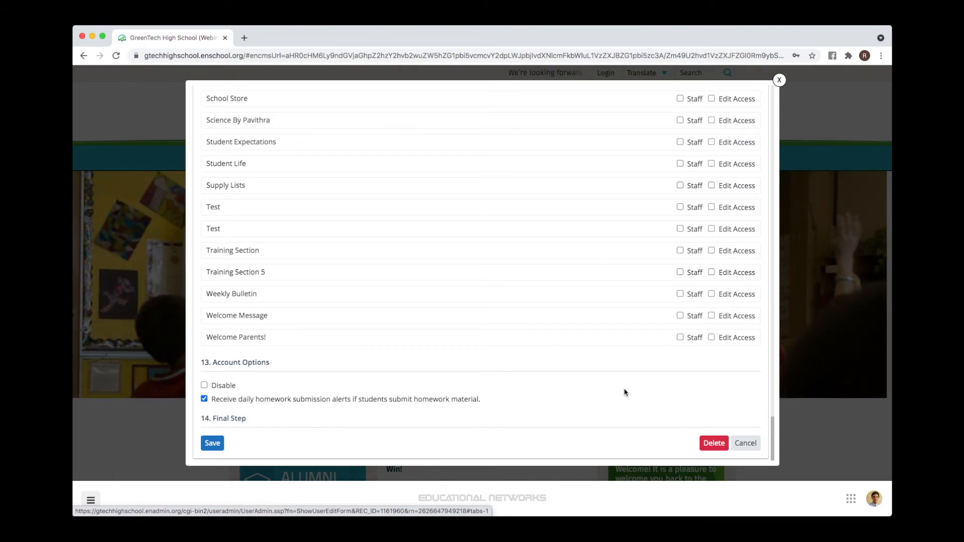
click(781, 80)
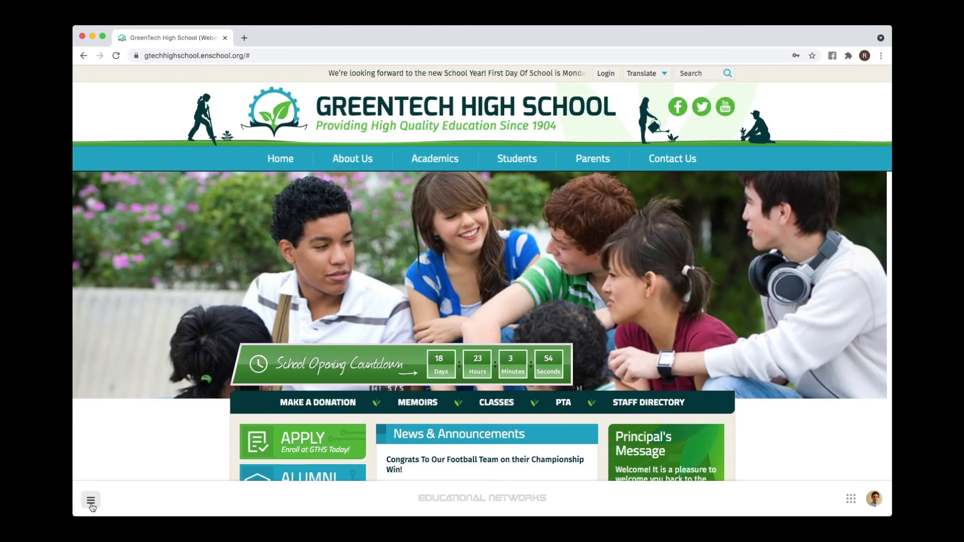
Open a blank form for adding a new user account from the list of all users
click(91, 504)
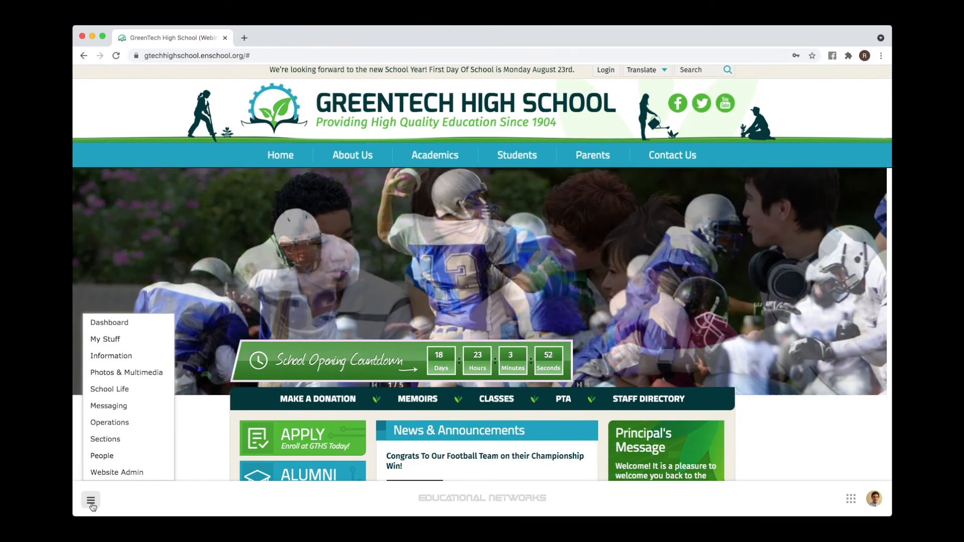
mouse_move(117, 453)
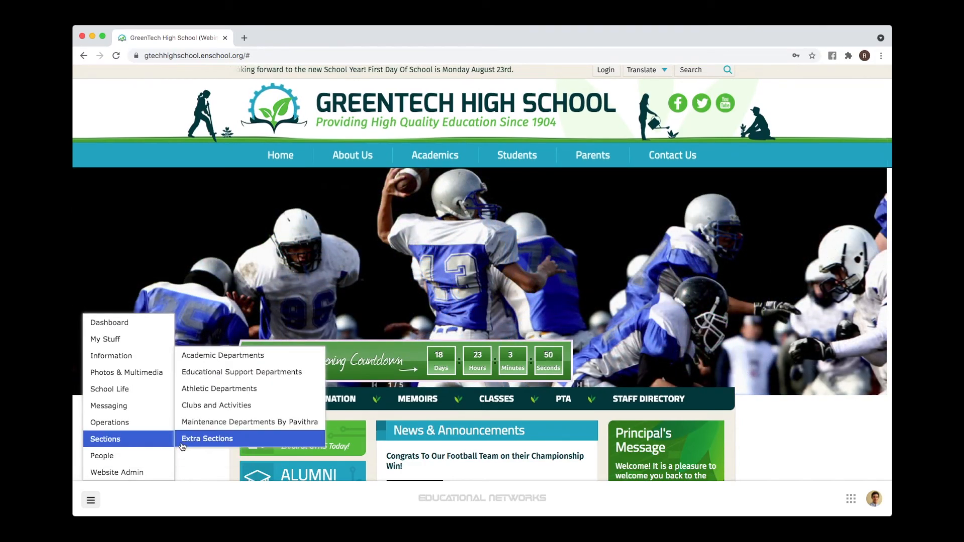
click(196, 439)
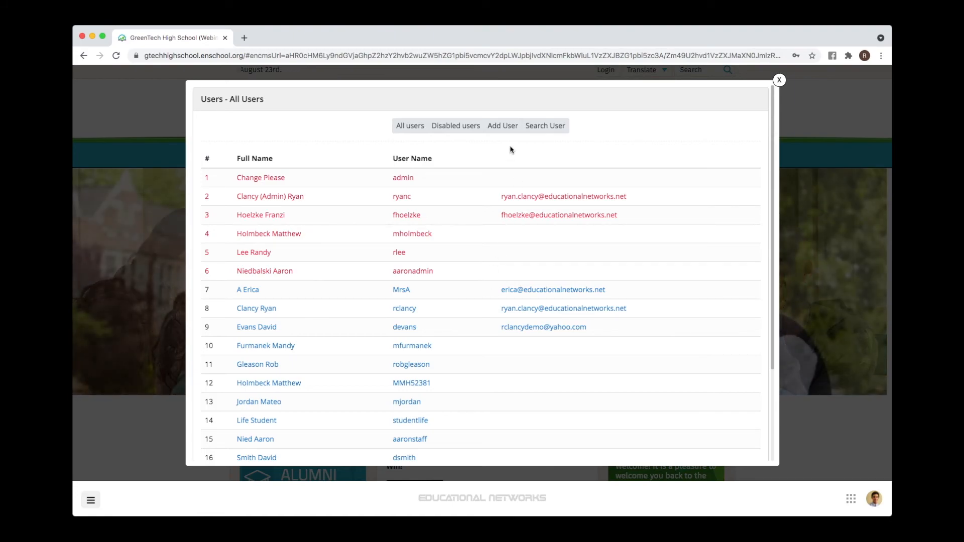
scroll(509, 148, down, 1)
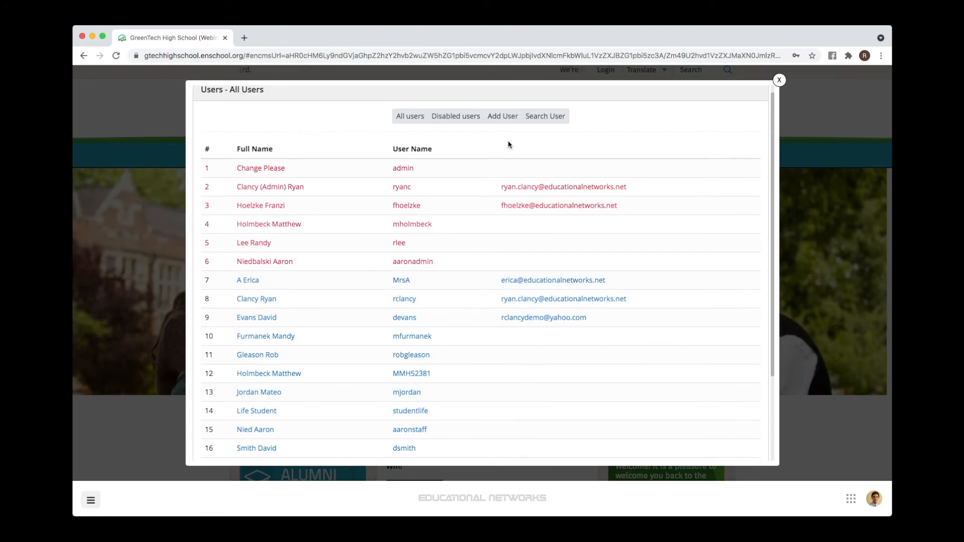
click(502, 116)
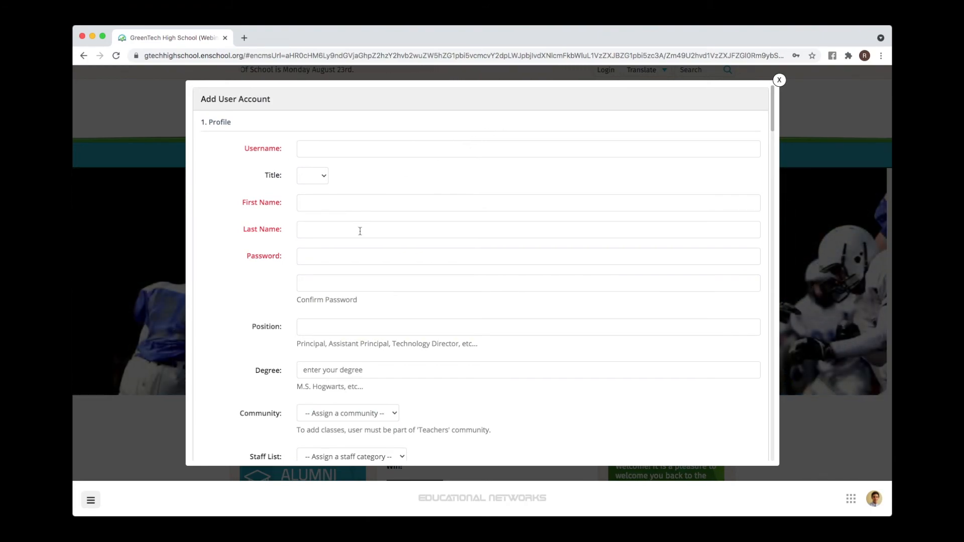
Examine the new account's profile fields and the available staff list categories without assigning one
scroll(367, 240, down, 1)
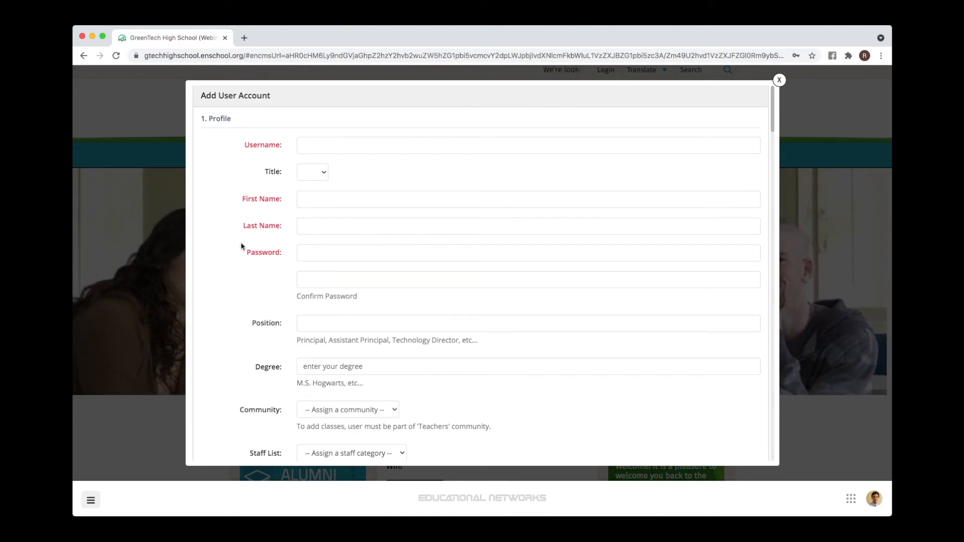
scroll(531, 205, up, 1)
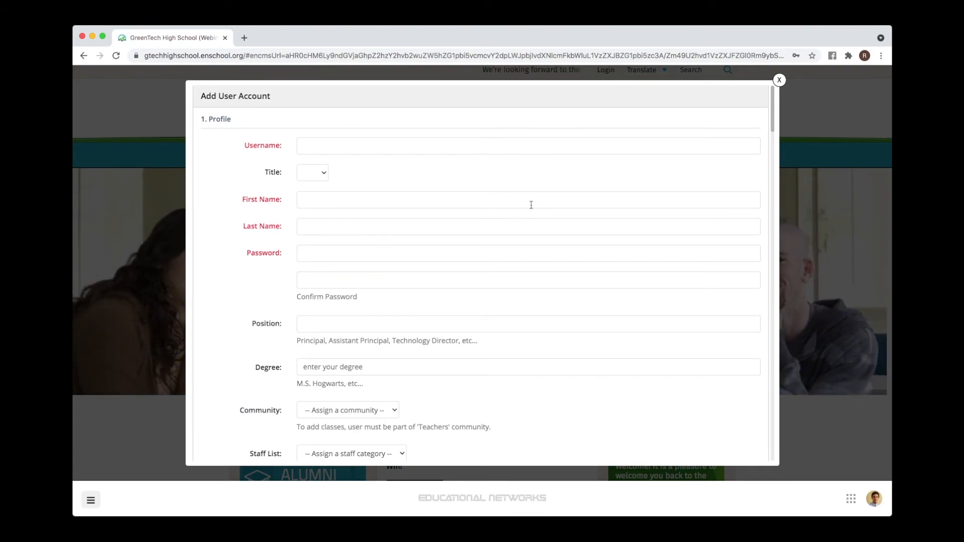
scroll(590, 259, down, 5)
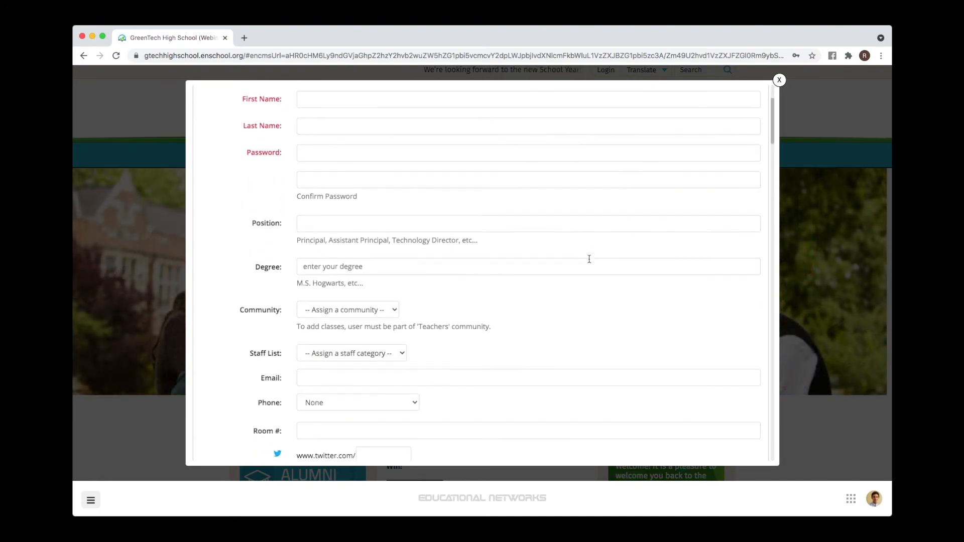
scroll(589, 259, down, 2)
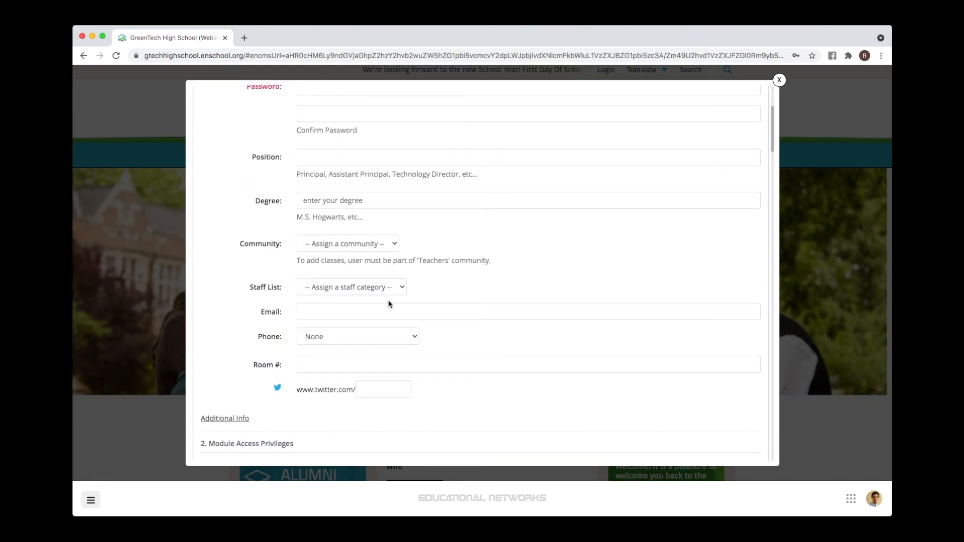
click(384, 287)
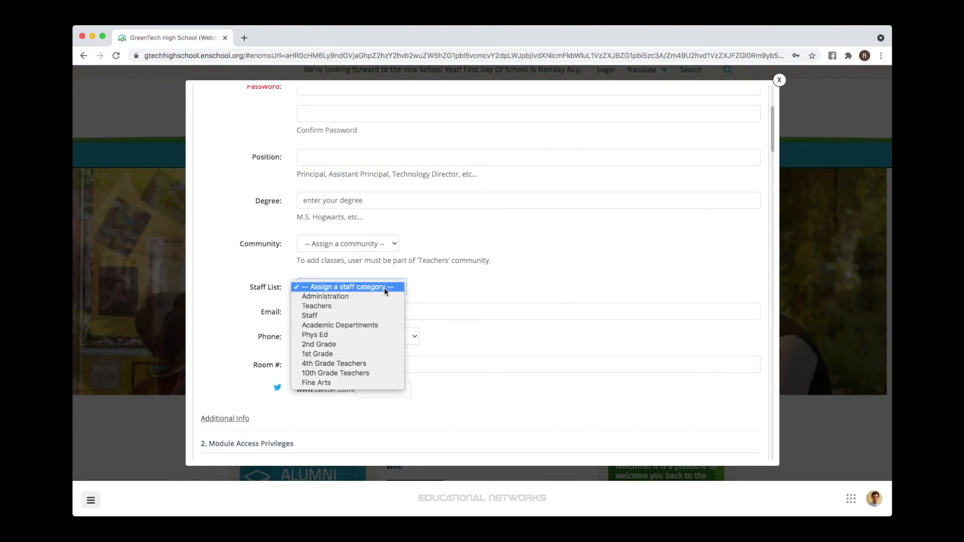
click(540, 270)
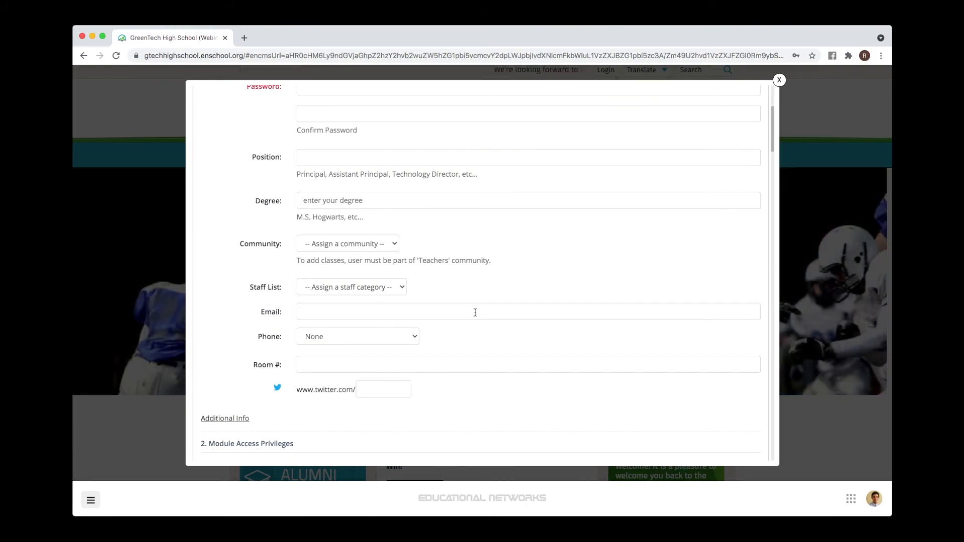
Examine the module, department, facility and extra-section privileges that can be granted to the new account
scroll(522, 312, down, 4)
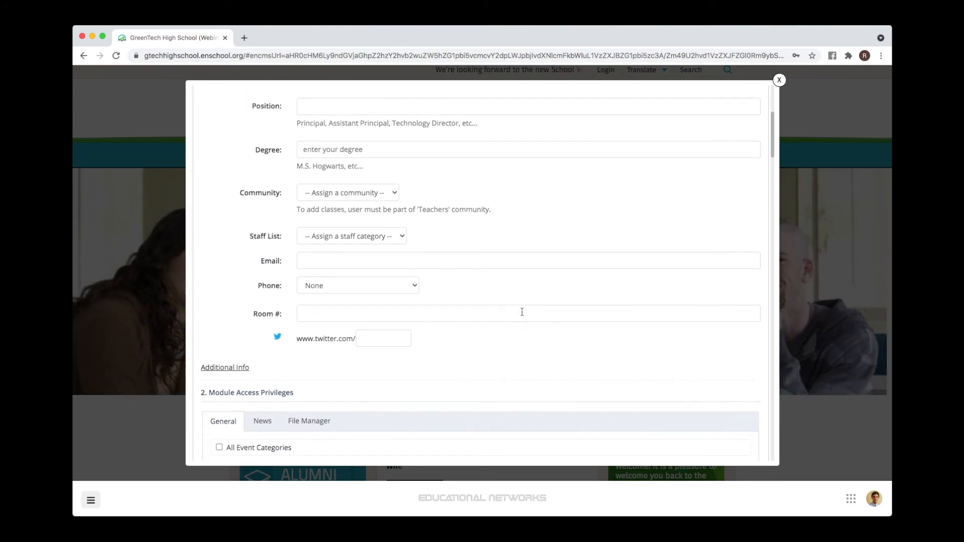
scroll(522, 312, down, 4)
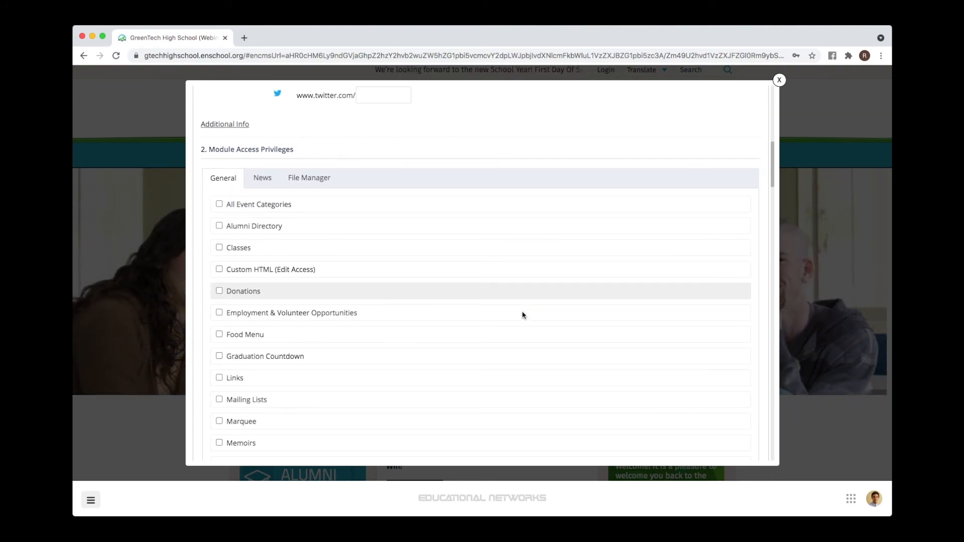
scroll(521, 316, up, 1)
click(553, 223)
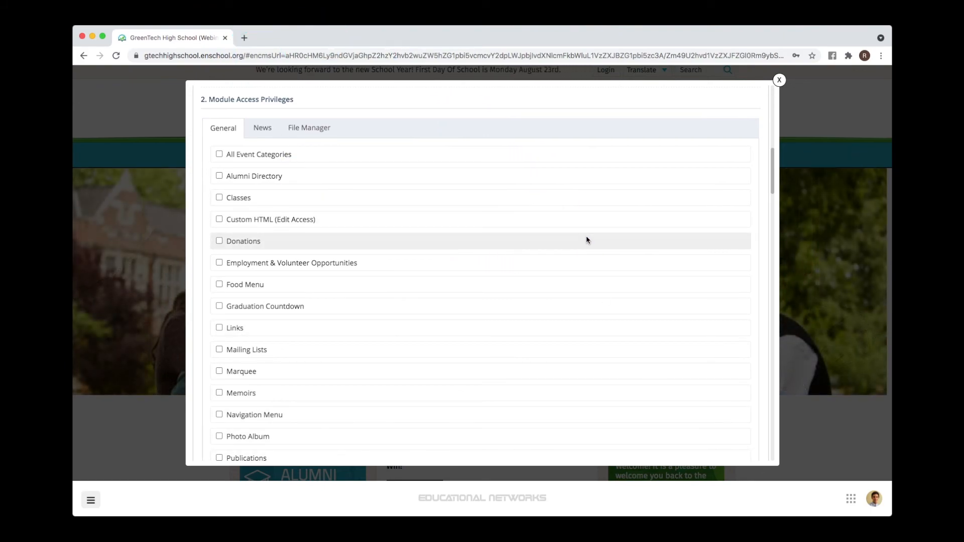
scroll(602, 286, down, 12)
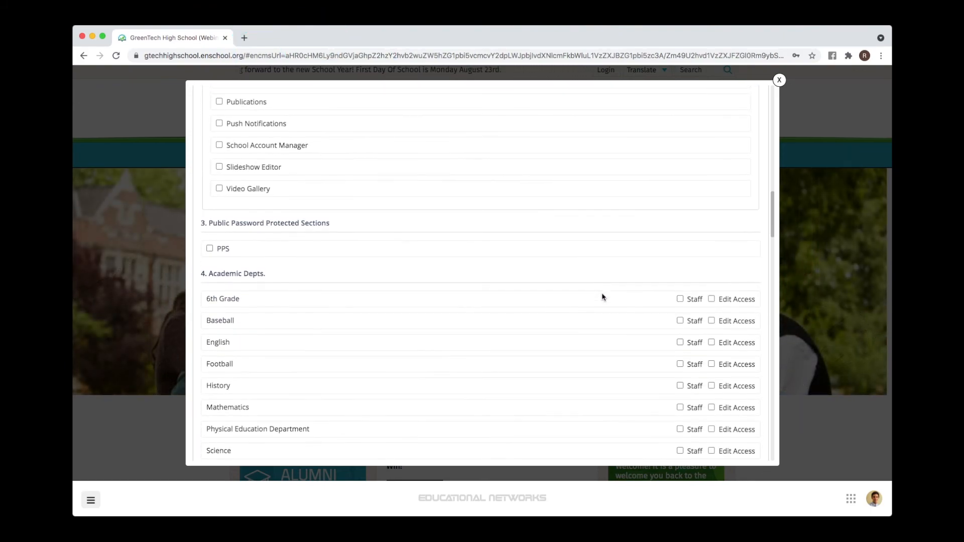
scroll(603, 296, down, 5)
scroll(602, 296, up, 7)
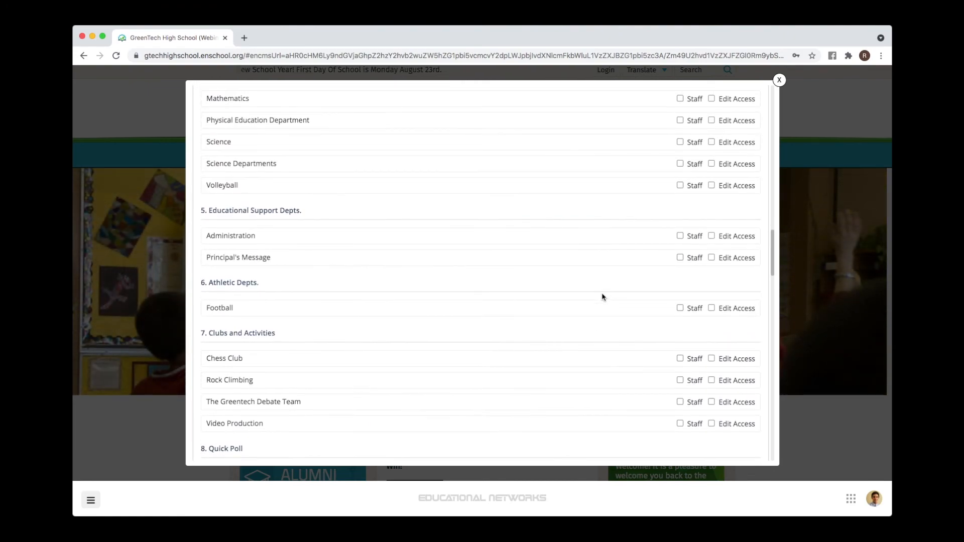
scroll(602, 296, down, 16)
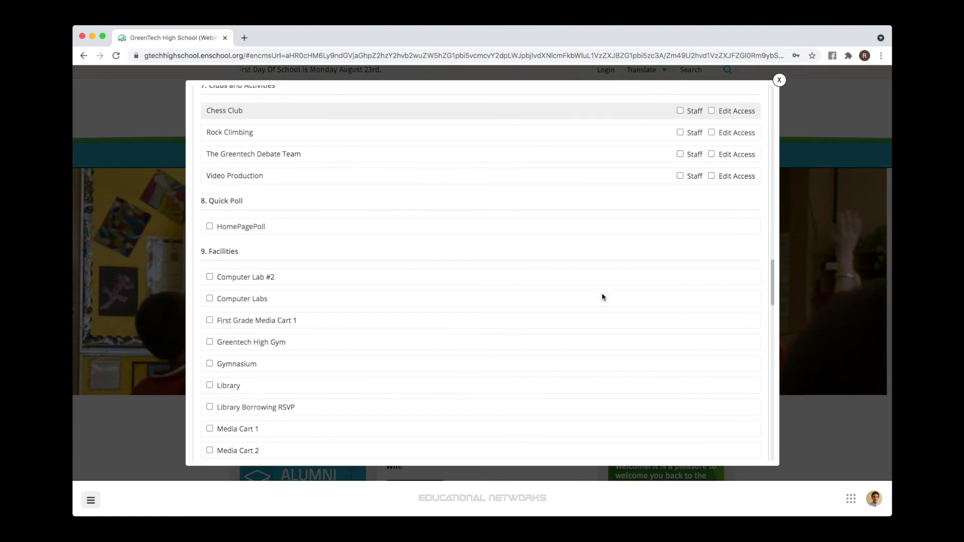
scroll(602, 296, down, 6)
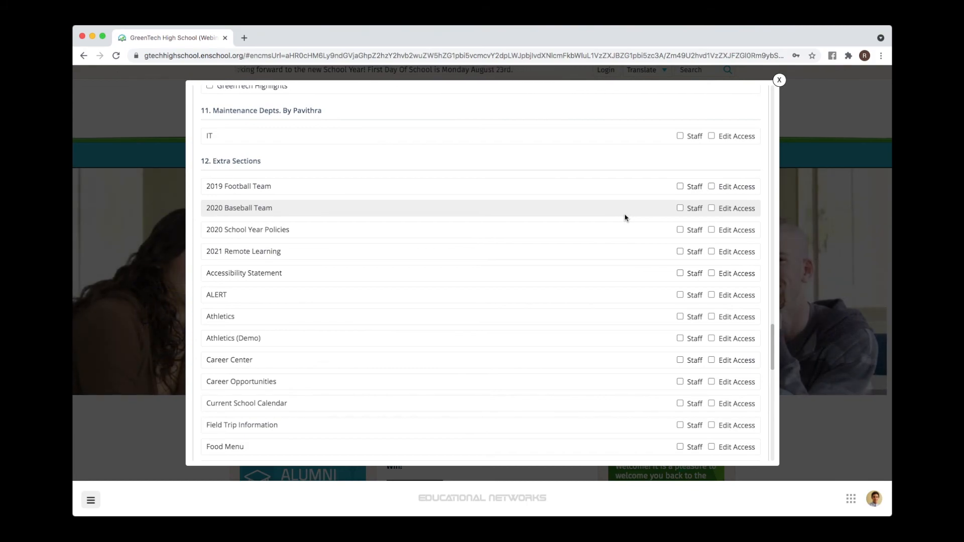
scroll(623, 221, down, 9)
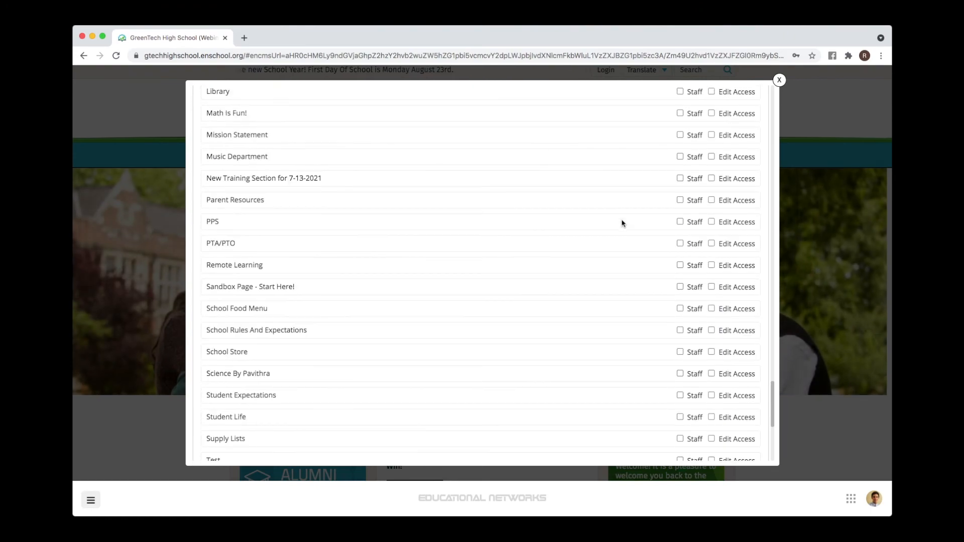
scroll(623, 224, down, 5)
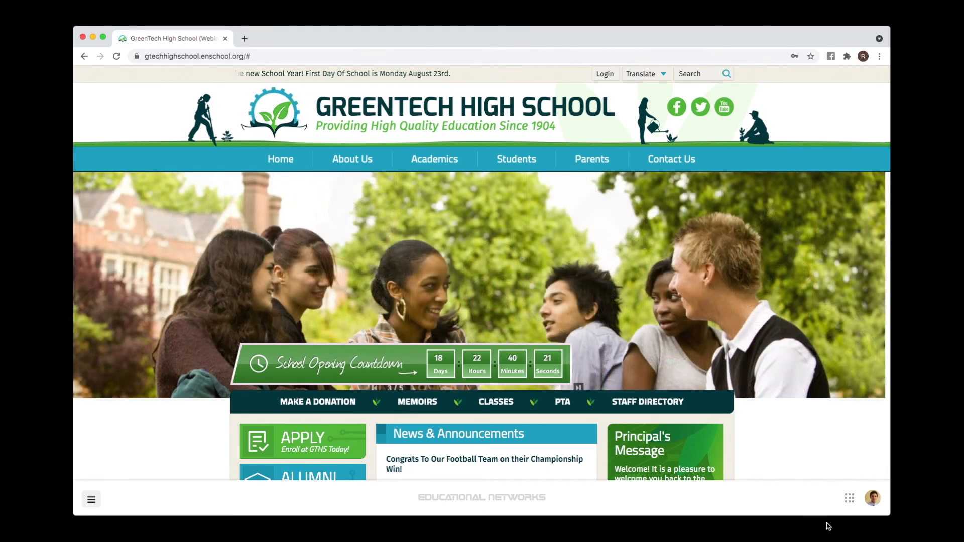
Start a new Help Desk ticket addressed to Educational Networks : Technical Support
click(848, 502)
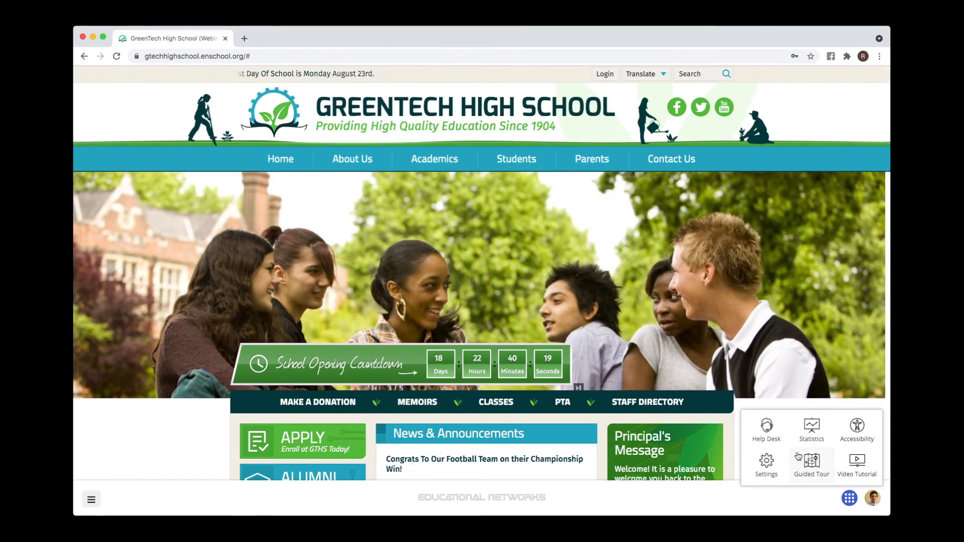
click(777, 437)
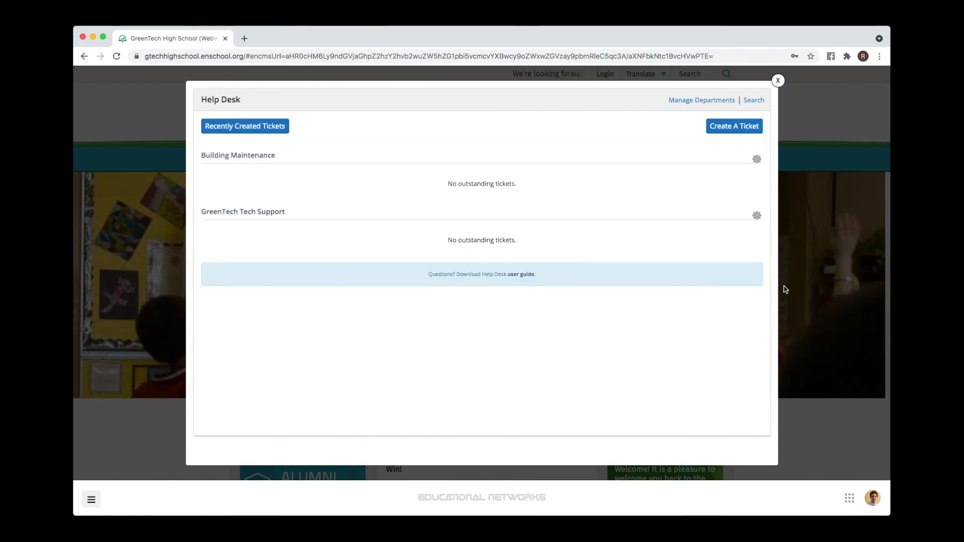
click(747, 127)
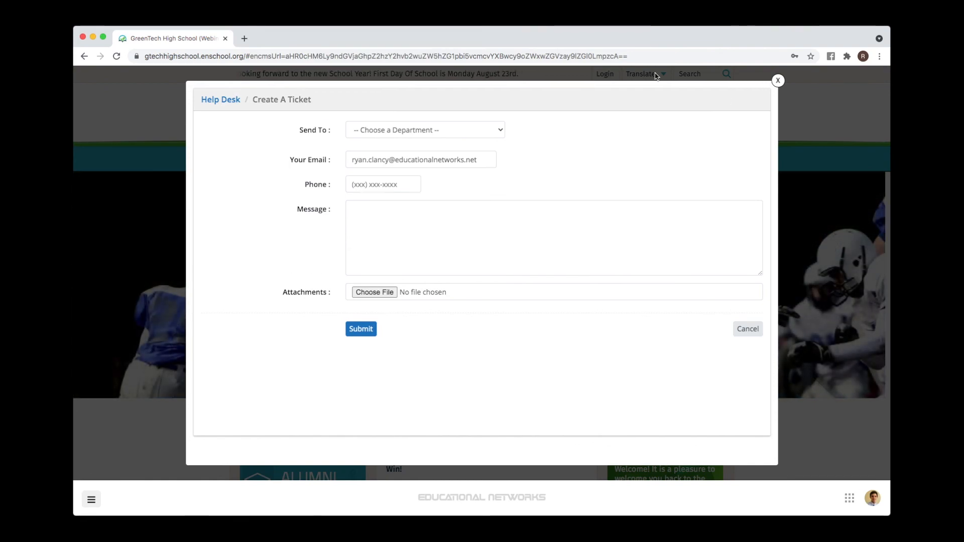
click(478, 130)
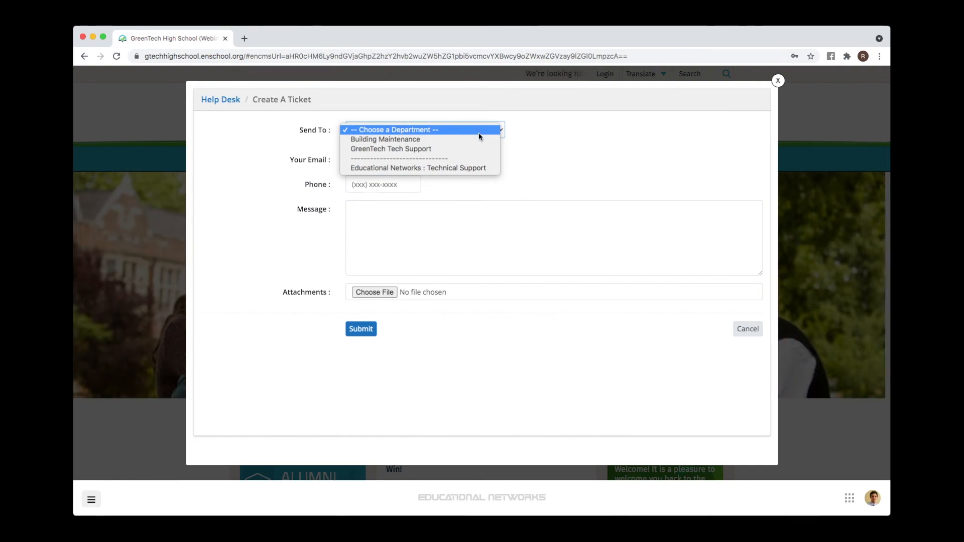
click(476, 167)
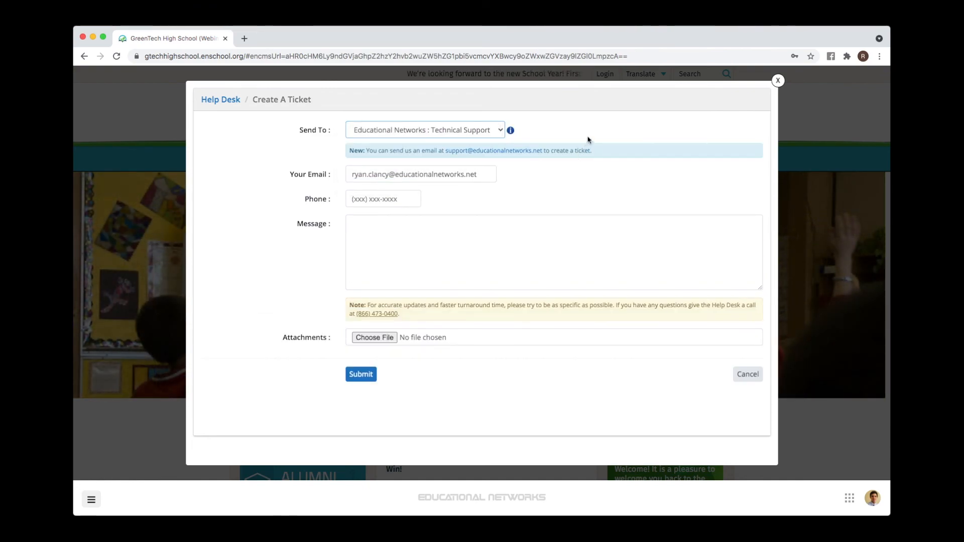